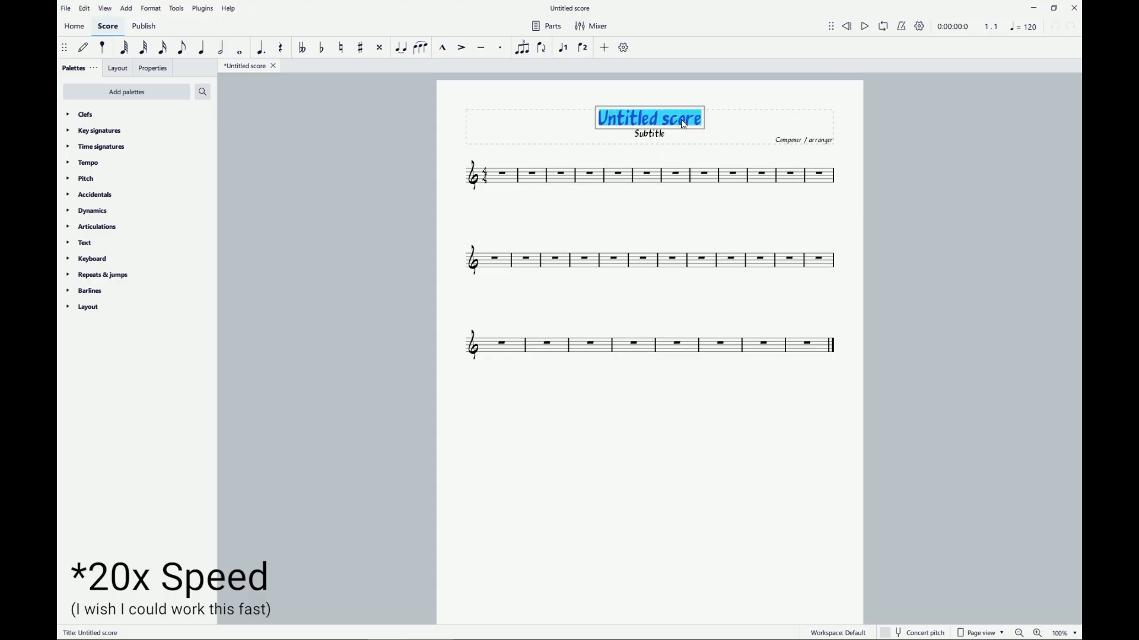
# Enter the title "Wee!" and the composer John Scofield, and lay out the whole score at four measures per system
pyautogui.write('Wee! John Scofield')
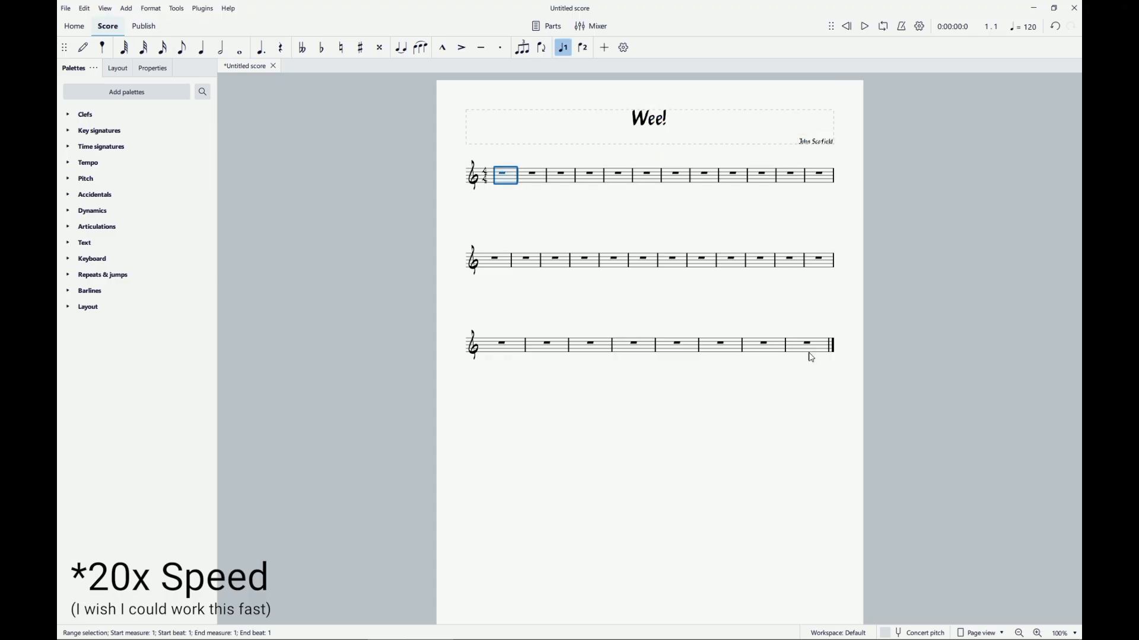
pyautogui.keyDown('shift'); pyautogui.click(809, 353); pyautogui.keyUp('shift')
pyautogui.click(151, 8)
pyautogui.click(172, 62)
# Delete all measures after measure 24 so the score consists of six systems
pyautogui.click(90, 291)
pyautogui.click(102, 274)
pyautogui.click(533, 516)
pyautogui.keyDown('shift'); pyautogui.click(789, 572); pyautogui.keyUp('shift')
pyautogui.hotkey('ctrl', 'Delete')
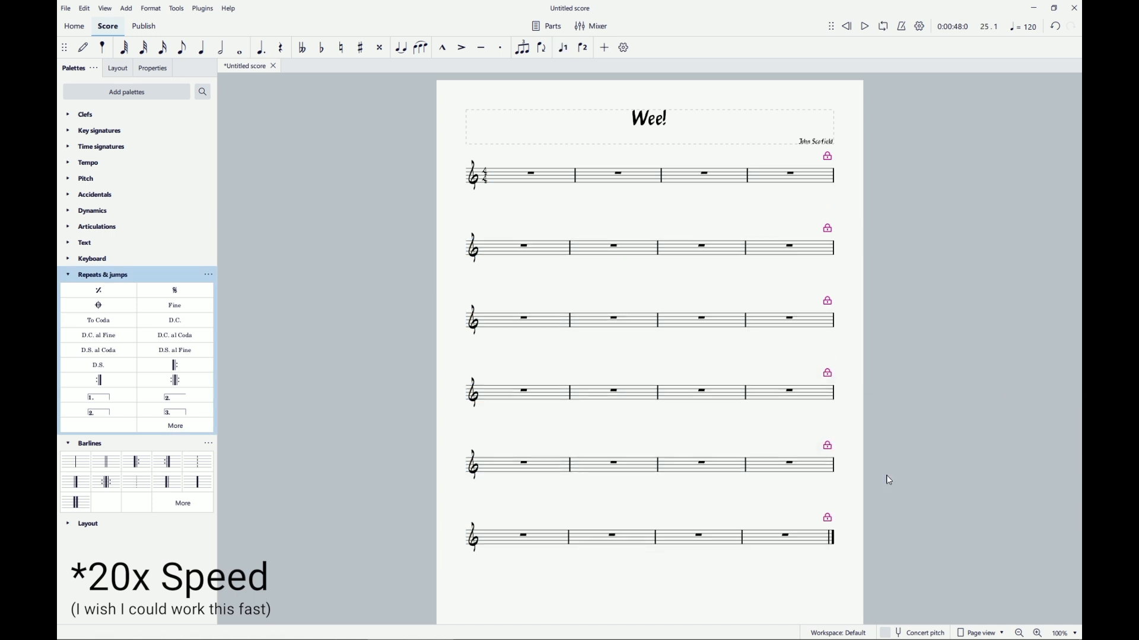
# Add a start repeat at measure 1, an end repeat at measure 8 and a double barline at the end of measure 16
pyautogui.click(530, 175)
pyautogui.click(175, 366)
pyautogui.click(789, 248)
pyautogui.click(98, 380)
pyautogui.click(798, 393)
pyautogui.click(106, 462)
pyautogui.click(538, 176)
pyautogui.click(103, 275)
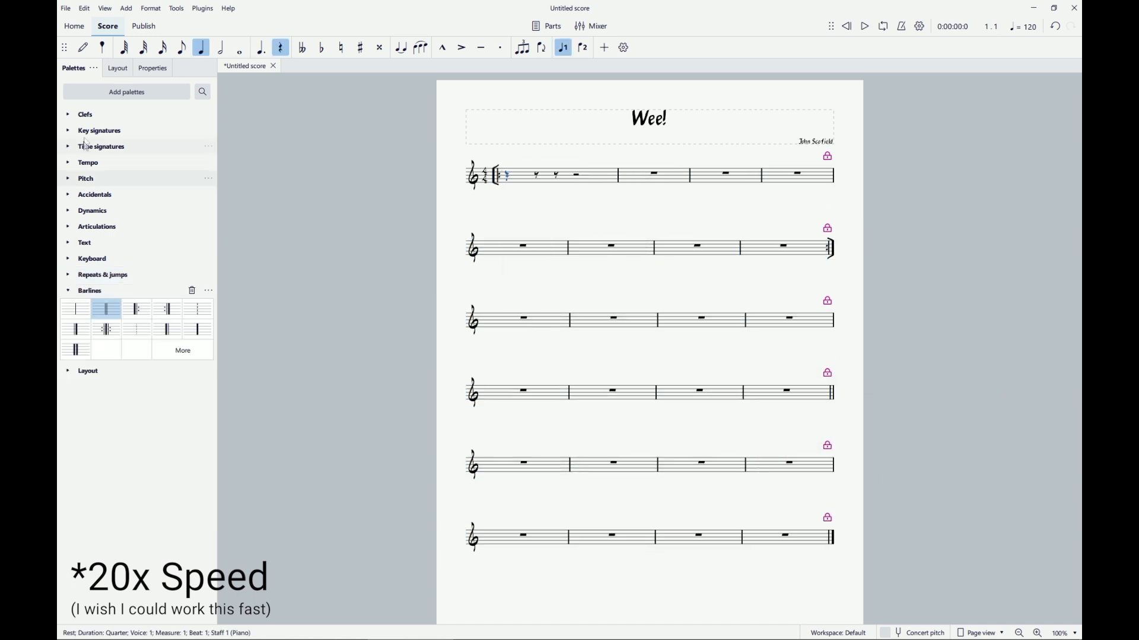
pyautogui.click(89, 290)
pyautogui.click(83, 47)
pyautogui.click(507, 173)
pyautogui.click(542, 181)
pyautogui.keyDown('shift'); pyautogui.click(593, 176); pyautogui.keyUp('shift')
pyautogui.click(201, 47)
pyautogui.hotkey('ctrl', 'z')
pyautogui.click(541, 181)
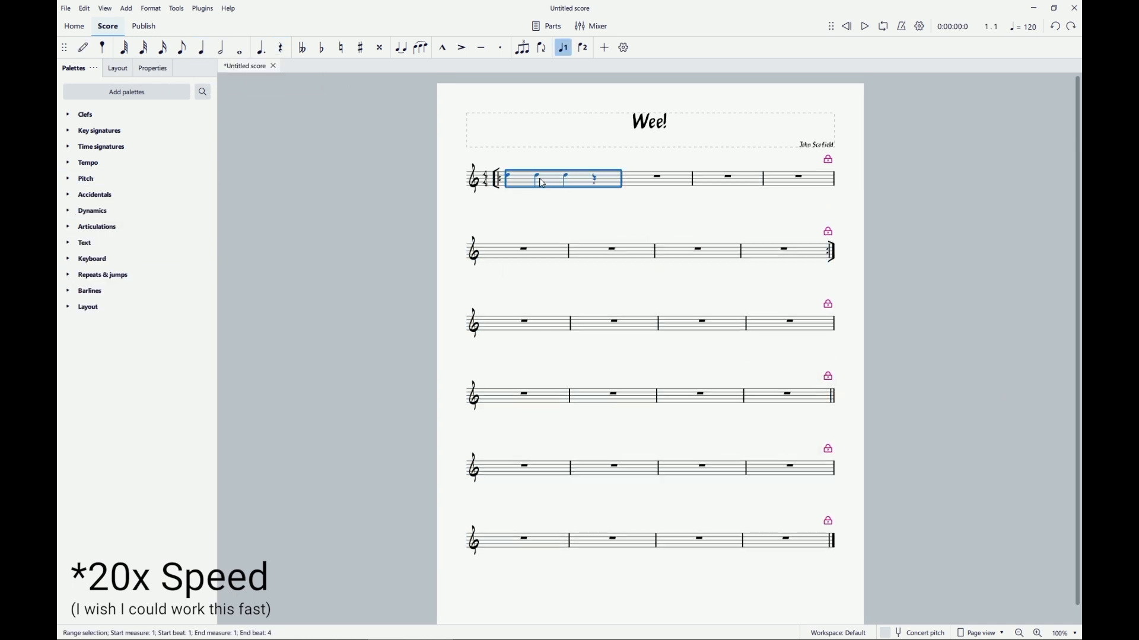
# Enter measure 1 as a quarter D, two quarter rests, an eighth rest and an eighth A, and start measure 2 with an eighth rest
pyautogui.press('n')
pyautogui.press('d')
pyautogui.press('0')
pyautogui.press('0')
pyautogui.press('4')
pyautogui.press('0')
pyautogui.press('a')
pyautogui.press('0')
pyautogui.press('5')
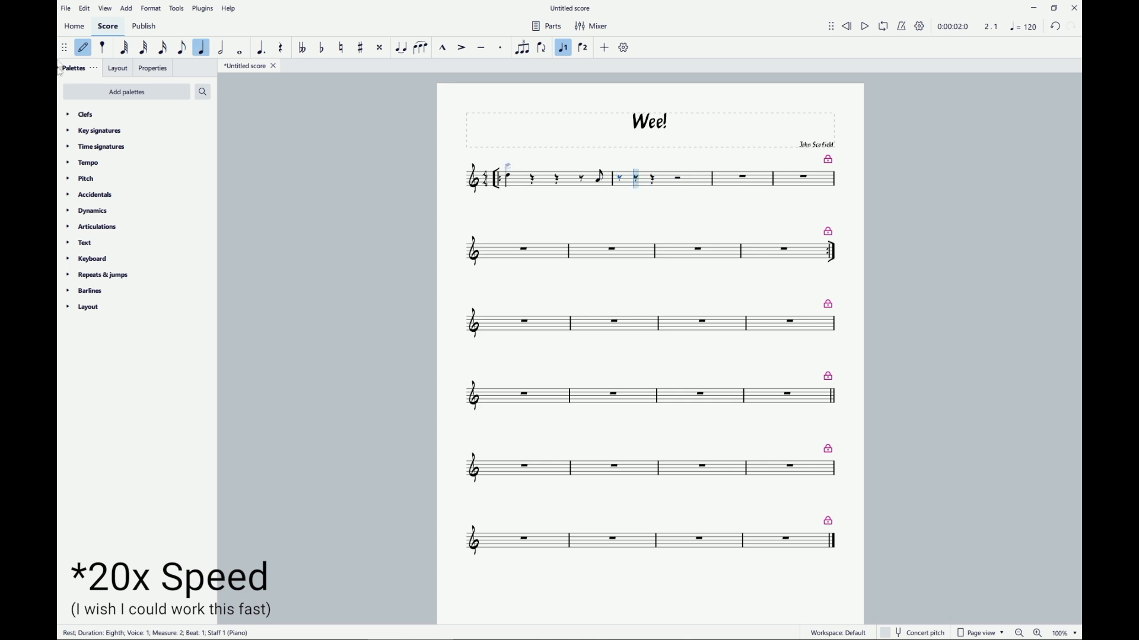
# Complete measure 2 with eighth C and quarter B, and measure 3 with quarters A and G and eighth F, placing rests between the notes
pyautogui.press('4')
pyautogui.press('c')
pyautogui.press('5')
pyautogui.press('0')
pyautogui.press('b')
pyautogui.press('0')
pyautogui.press('a')
pyautogui.press('0')
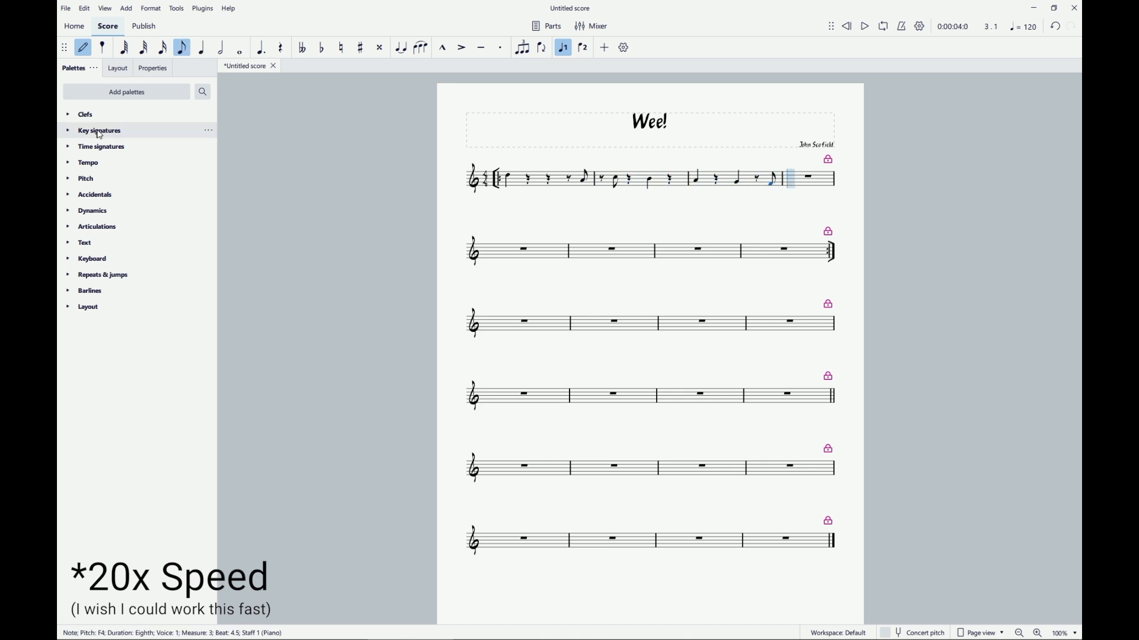
# Apply the two-flat key signature to the whole score from measure 1
pyautogui.click(99, 131)
pyautogui.click(167, 202)
pyautogui.press('Escape')
pyautogui.click(543, 183)
pyautogui.click(168, 202)
pyautogui.click(136, 202)
# Fill measure 4 with an eighth rest, eighth C, eighth rest, eighths C, E♭ and E♭, and a quarter D
pyautogui.press('n')
pyautogui.press('c')
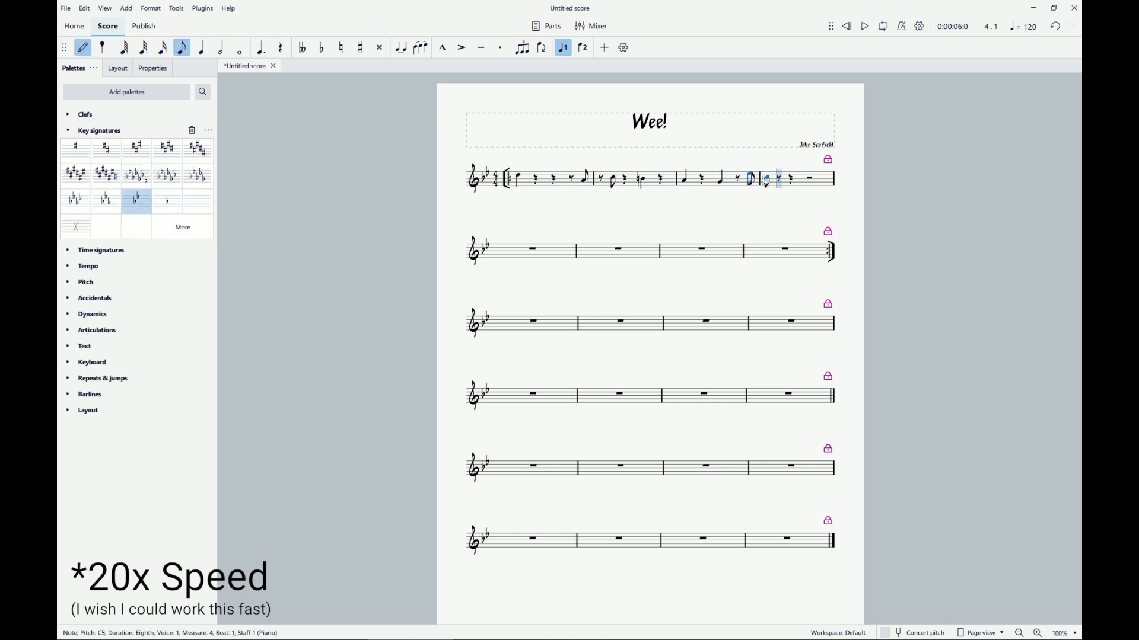
pyautogui.click(778, 189)
pyautogui.click(800, 189)
pyautogui.click(807, 185)
pyautogui.click(815, 186)
pyautogui.press('5')
pyautogui.click(819, 187)
# Enter measure 5 as quarter notes B♭, B♭ and D, followed by an eighth rest and an eighth F
pyautogui.click(529, 262)
pyautogui.click(558, 260)
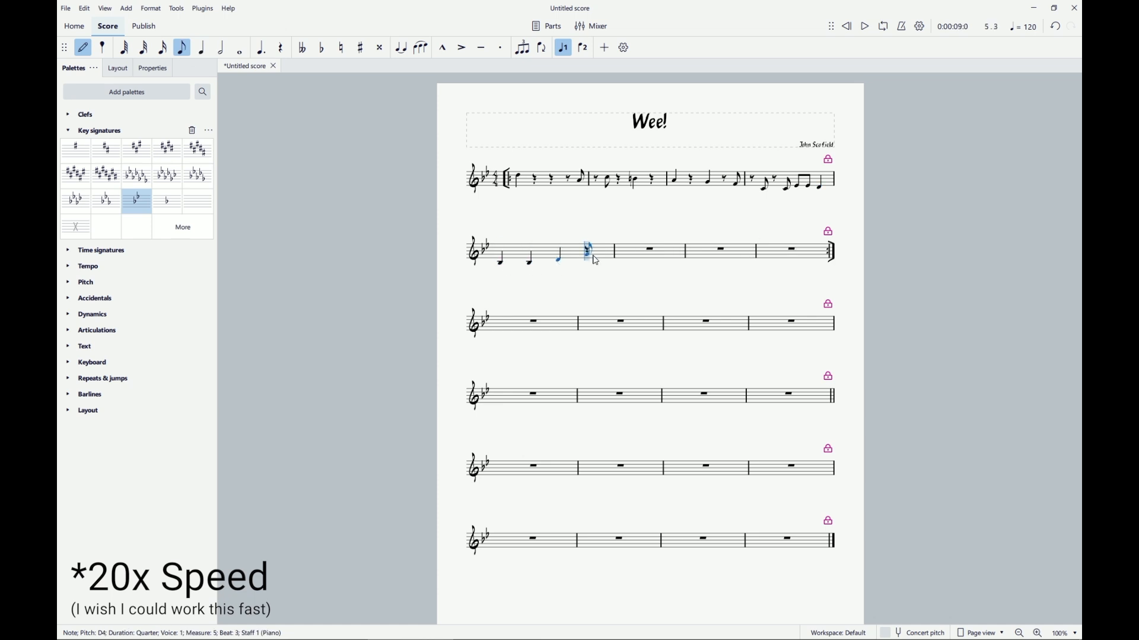
pyautogui.press('0')
pyautogui.click(591, 256)
# Enter measure 6 as an eighth rest, eighth C, quarter rest, two eighth E♭ notes and a quarter D♭
pyautogui.press('0')
pyautogui.click(629, 262)
pyautogui.press('5')
pyautogui.press('0')
pyautogui.press('4')
pyautogui.click(672, 258)
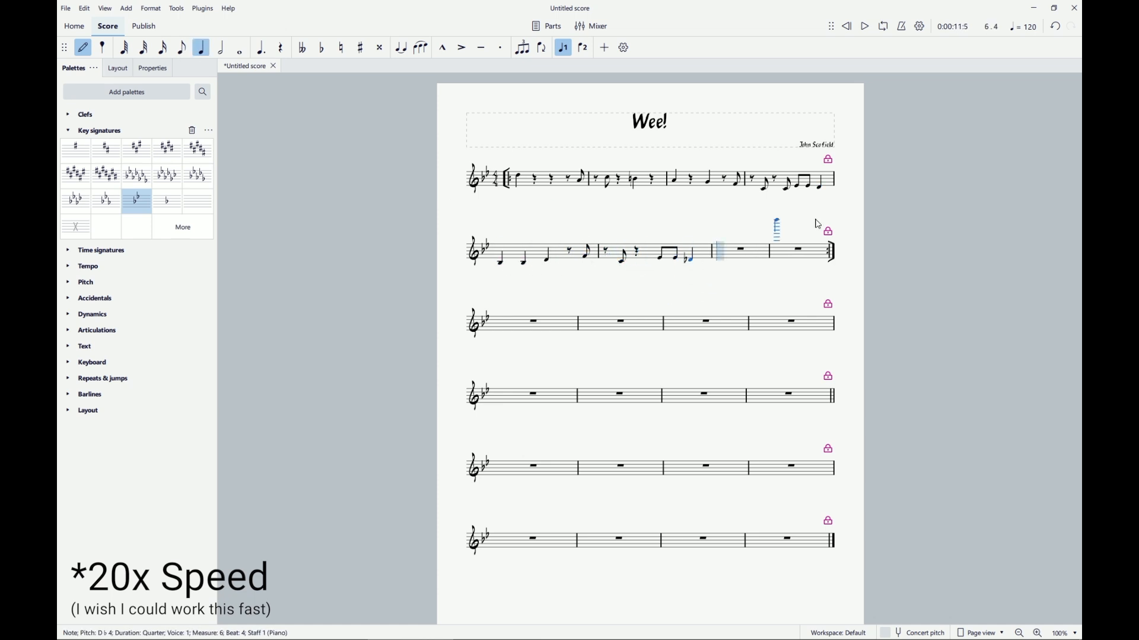
# Enter measure 7 as four quarter notes F, F, A and B♭, and leave note input
pyautogui.click(724, 252)
pyautogui.click(753, 249)
pyautogui.press('Escape')
# Paste the melody of measures 1 to 8 into measures 17 to 24, and change the B natural in measures 2 and 18 to B♭
pyautogui.click(438, 479)
pyautogui.keyDown('shift'); pyautogui.click(717, 552); pyautogui.keyUp('shift')
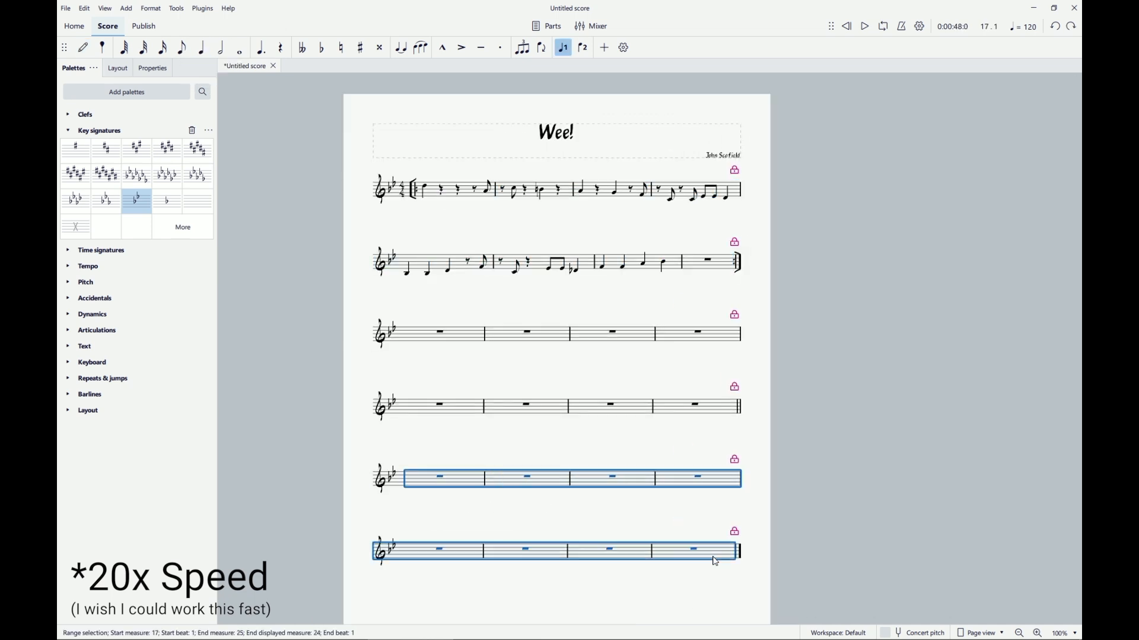
pyautogui.hotkey('ctrl', 'v')
pyautogui.click(95, 131)
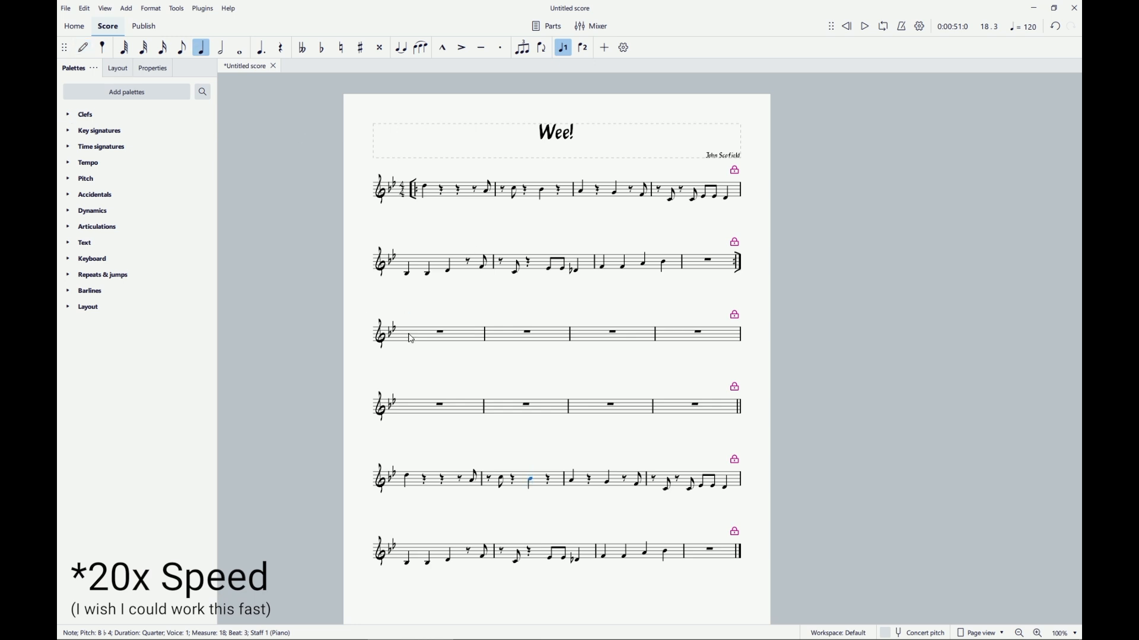
# Fill measures 9 to 16 with slashes
pyautogui.click(439, 337)
pyautogui.keyDown('shift'); pyautogui.click(699, 407); pyautogui.keyUp('shift')
pyautogui.click(152, 8)
pyautogui.moveTo(177, 8)
pyautogui.click(220, 157)
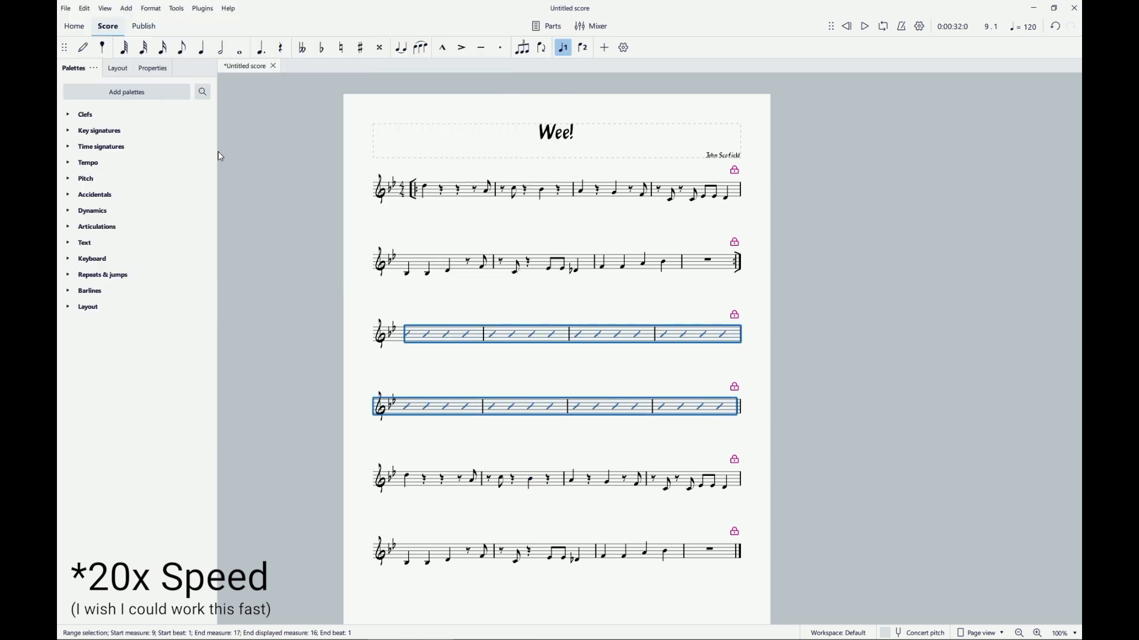
pyautogui.click(457, 189)
pyautogui.click(85, 8)
pyautogui.click(119, 25)
pyautogui.click(177, 8)
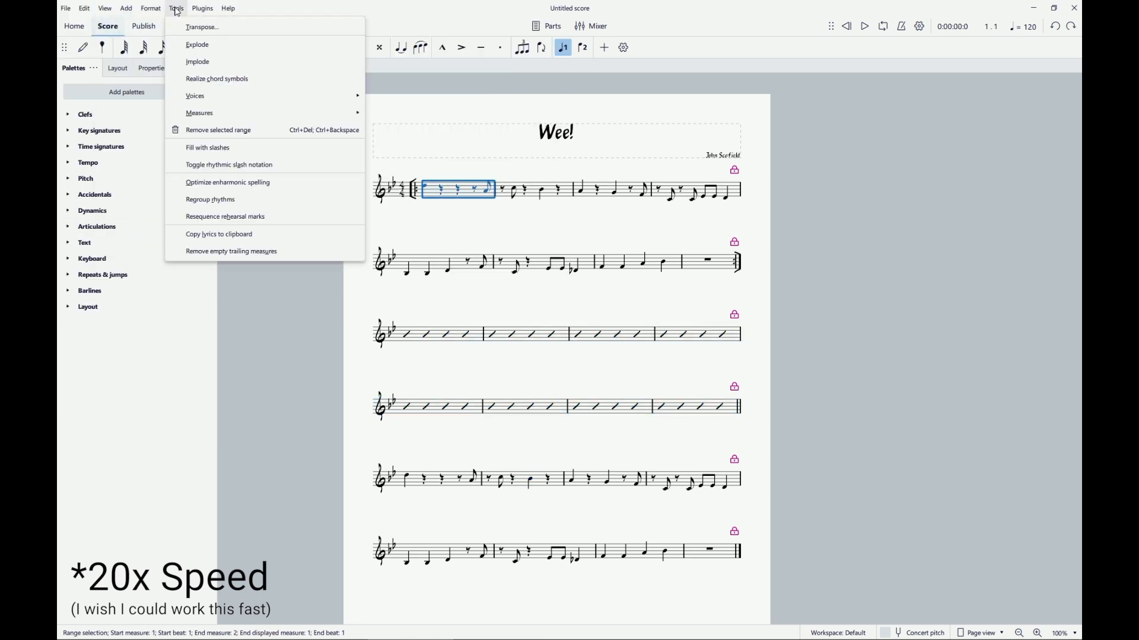
pyautogui.click(177, 8)
pyautogui.click(86, 307)
pyautogui.click(86, 307)
pyautogui.click(83, 179)
pyautogui.click(83, 178)
pyautogui.click(625, 48)
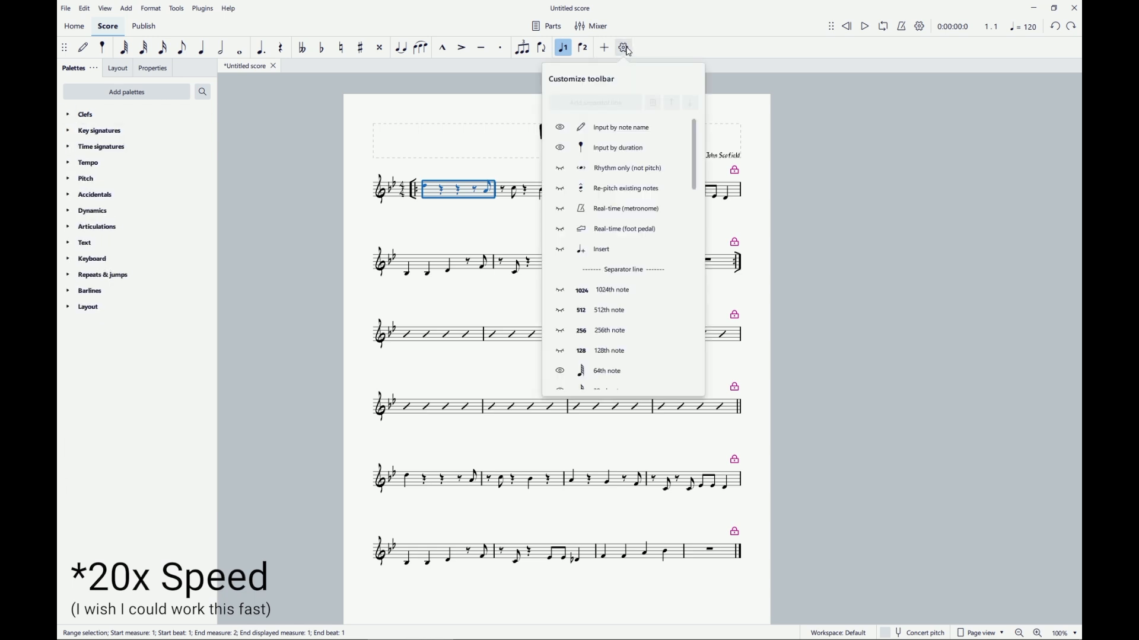
# Add rehearsal marks A at measure 1, B at measure 9 and A at measure 17
pyautogui.click(603, 48)
pyautogui.click(724, 274)
pyautogui.write('A')
pyautogui.click(445, 334)
pyautogui.write('B')
pyautogui.rightClick(416, 488)
pyautogui.click(604, 47)
pyautogui.write('A')
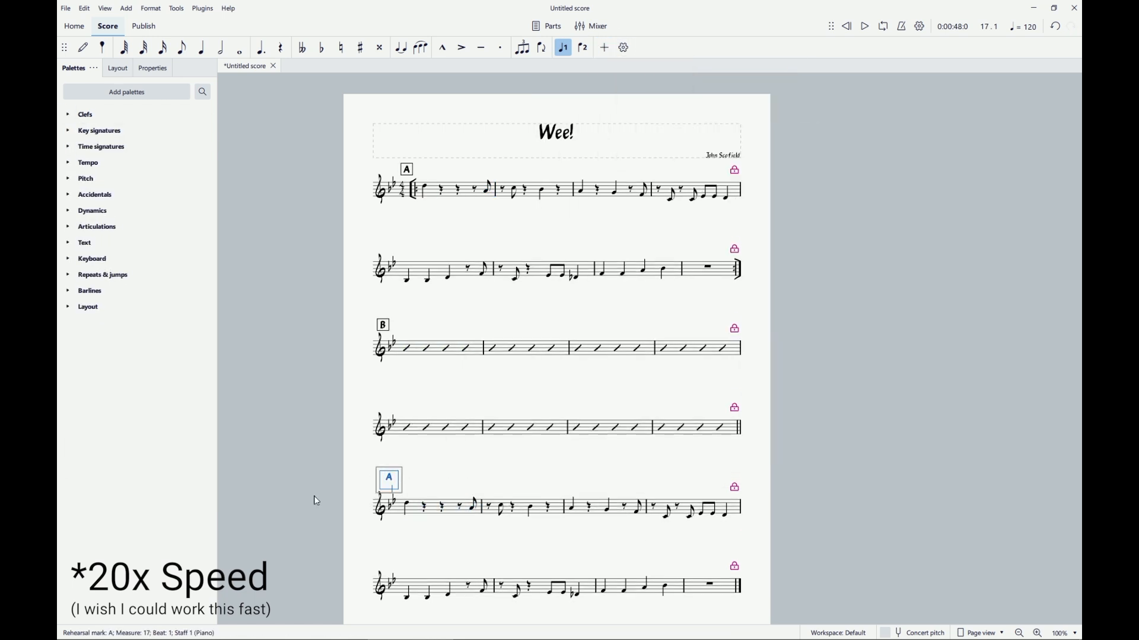
pyautogui.press('Escape')
# Replace the rehearsal mark A at measure 1 with one aligned to the start of the first system
pyautogui.hotkey('ctrl', 'Home')
pyautogui.press('n')
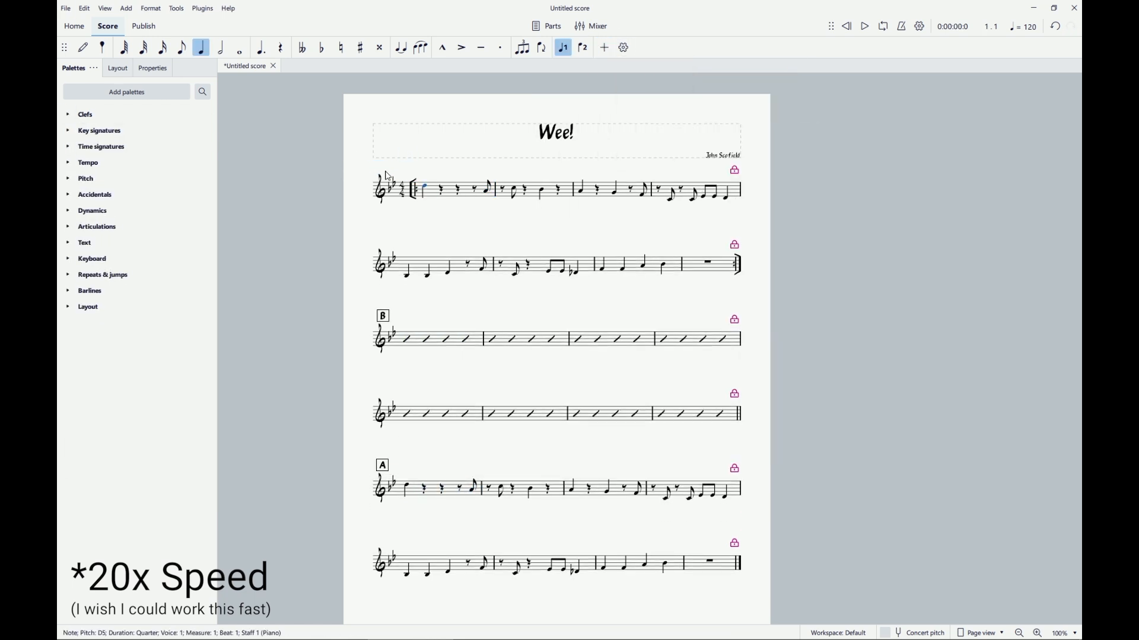
pyautogui.press('Escape')
pyautogui.hotkey('ctrl', 'm')
pyautogui.press('Escape')
pyautogui.click(444, 197)
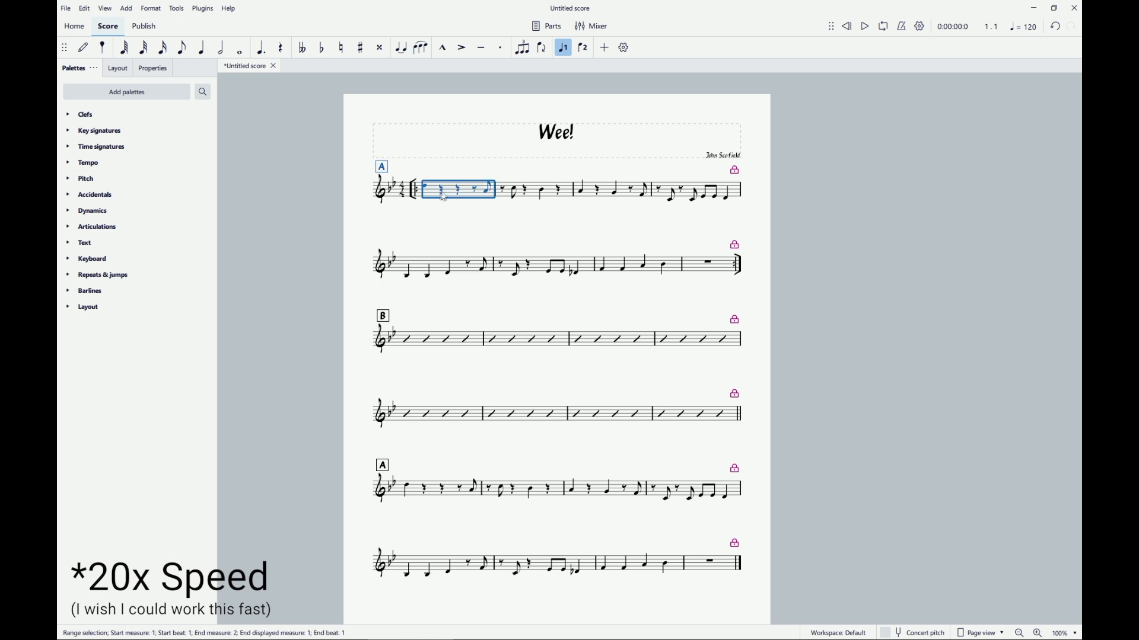
pyautogui.press('n')
pyautogui.click(176, 8)
pyautogui.click(604, 47)
pyautogui.moveTo(618, 108)
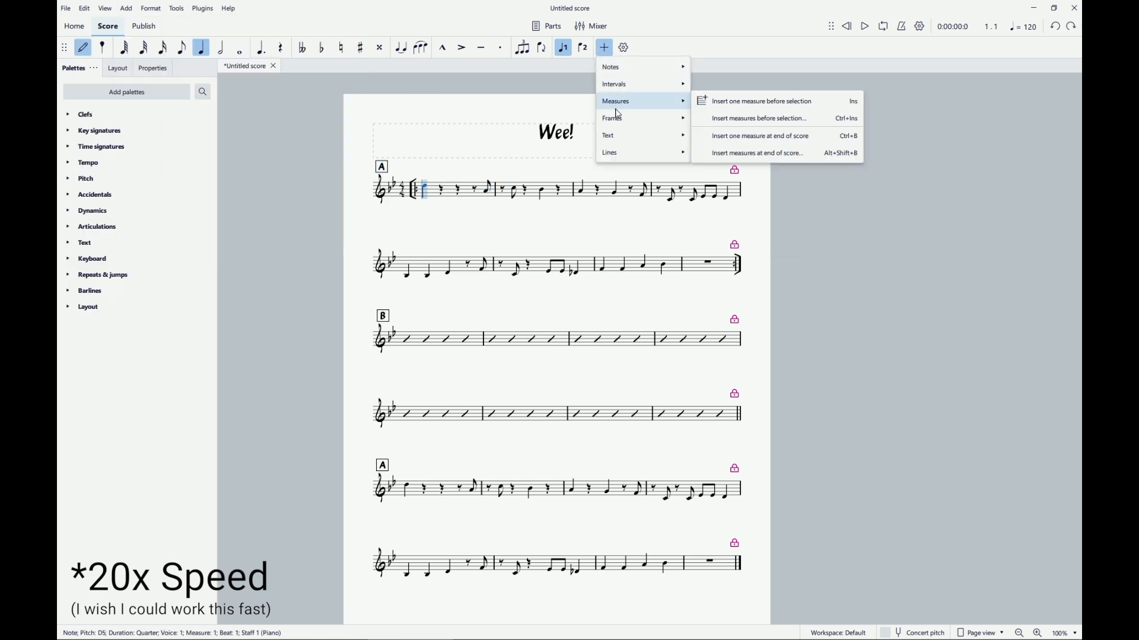
pyautogui.press('Escape')
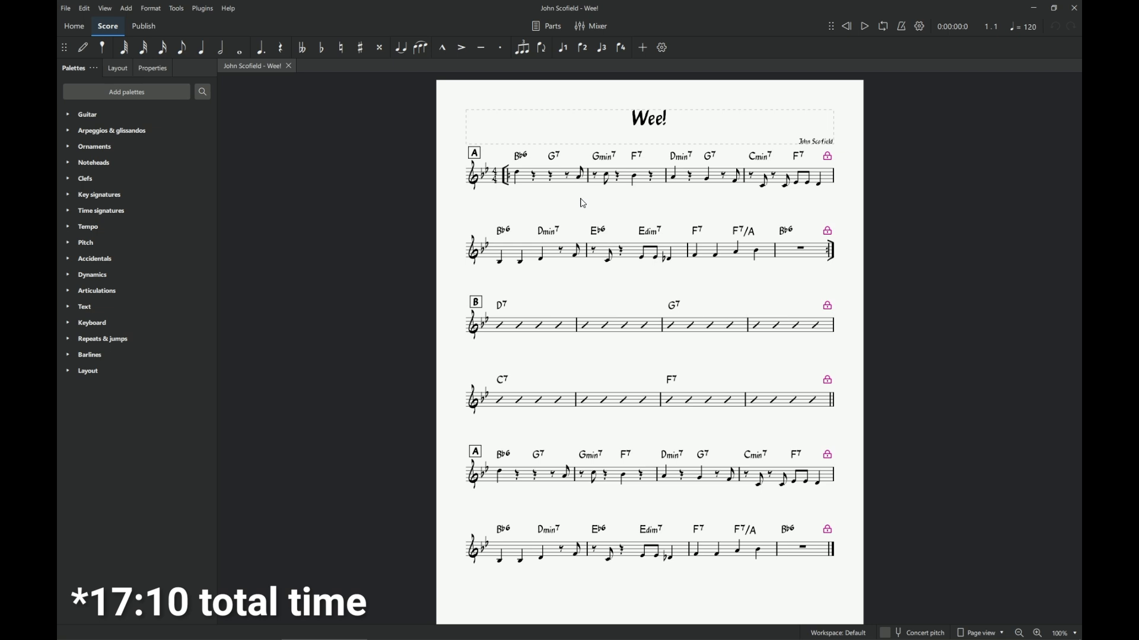
# Try to change the spacing between the title frame and the first system directly on the page
pyautogui.hotkey('ctrl', 'z')
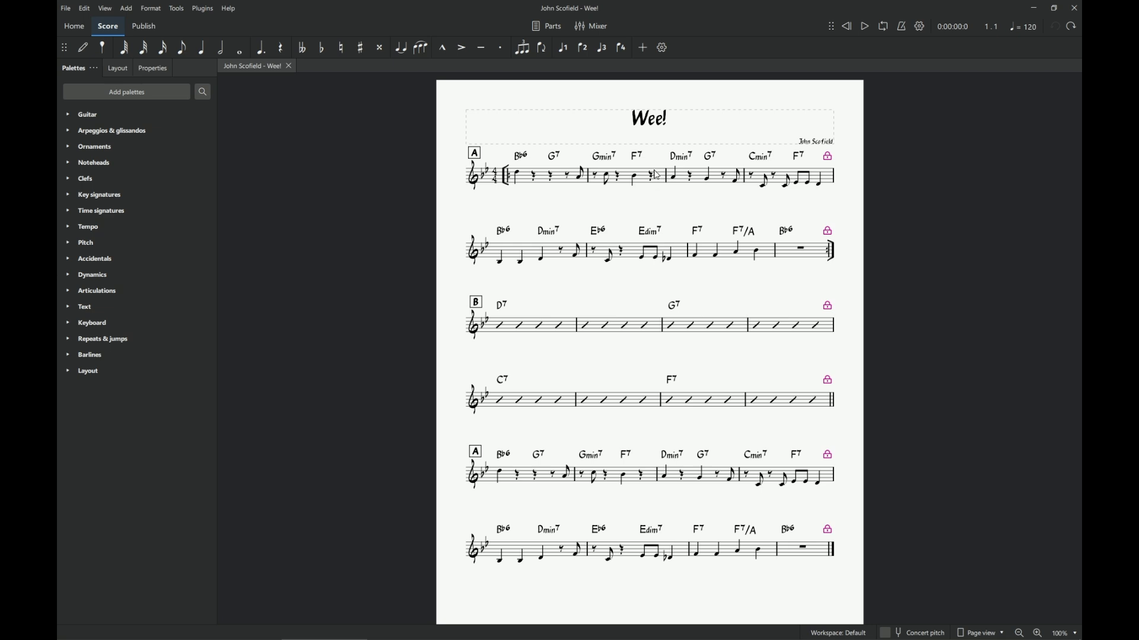
pyautogui.moveTo(658, 146); pyautogui.dragTo(710, 142)
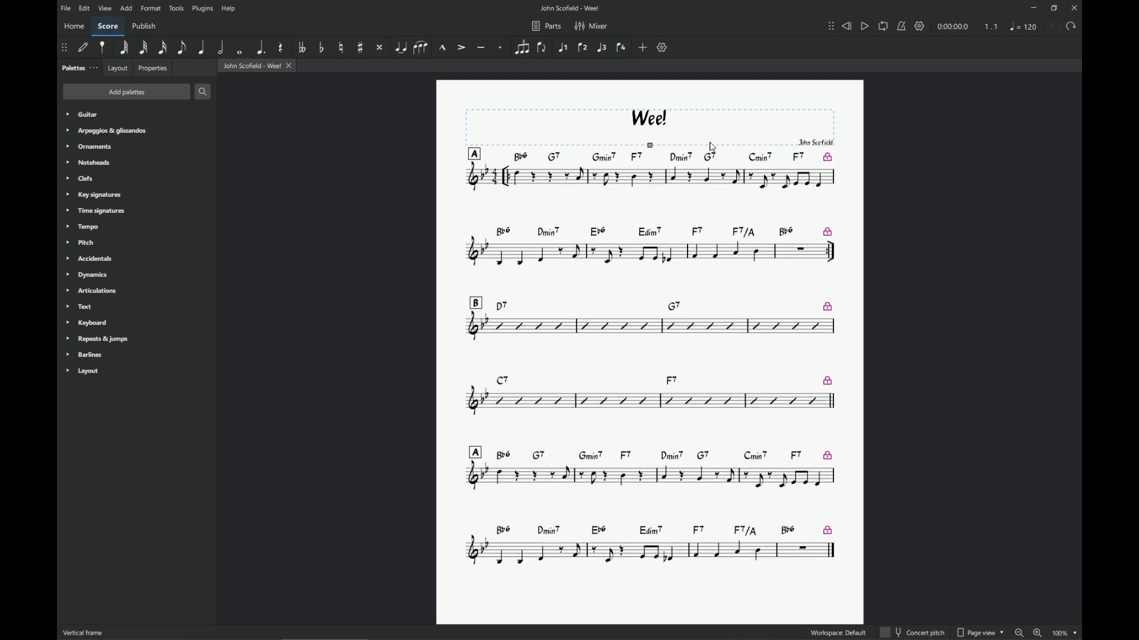
pyautogui.click(748, 202)
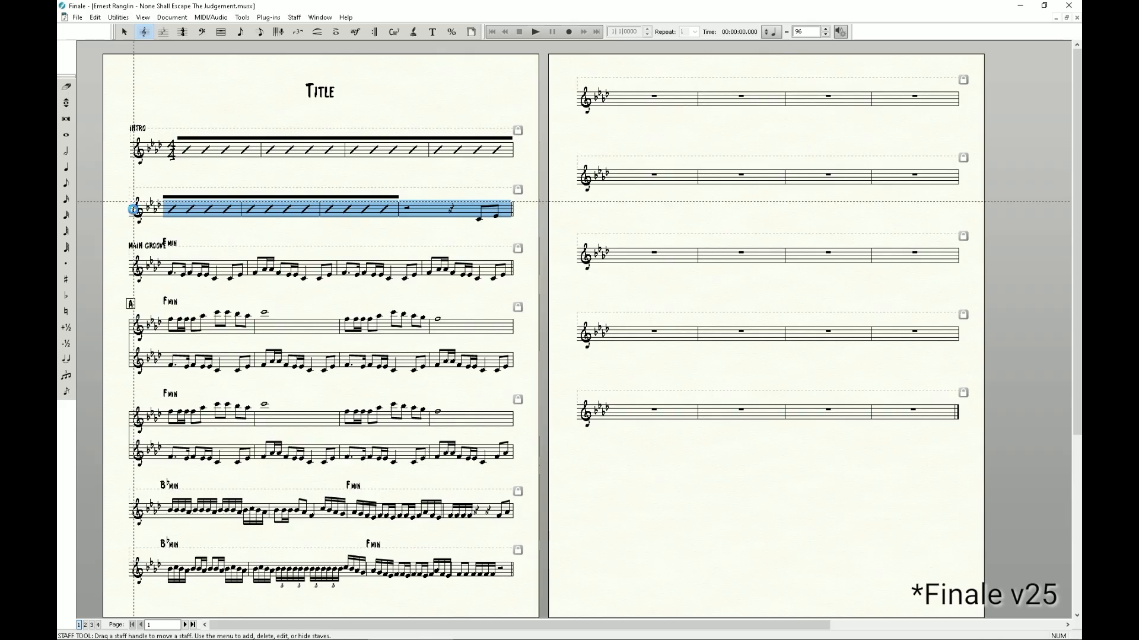
# Switch to Finale and move the second system's staff downward with the Staff tool, undoing the first move before repeating it
pyautogui.moveTo(127, 211); pyautogui.dragTo(128, 274)
pyautogui.hotkey('ctrl', 'z')
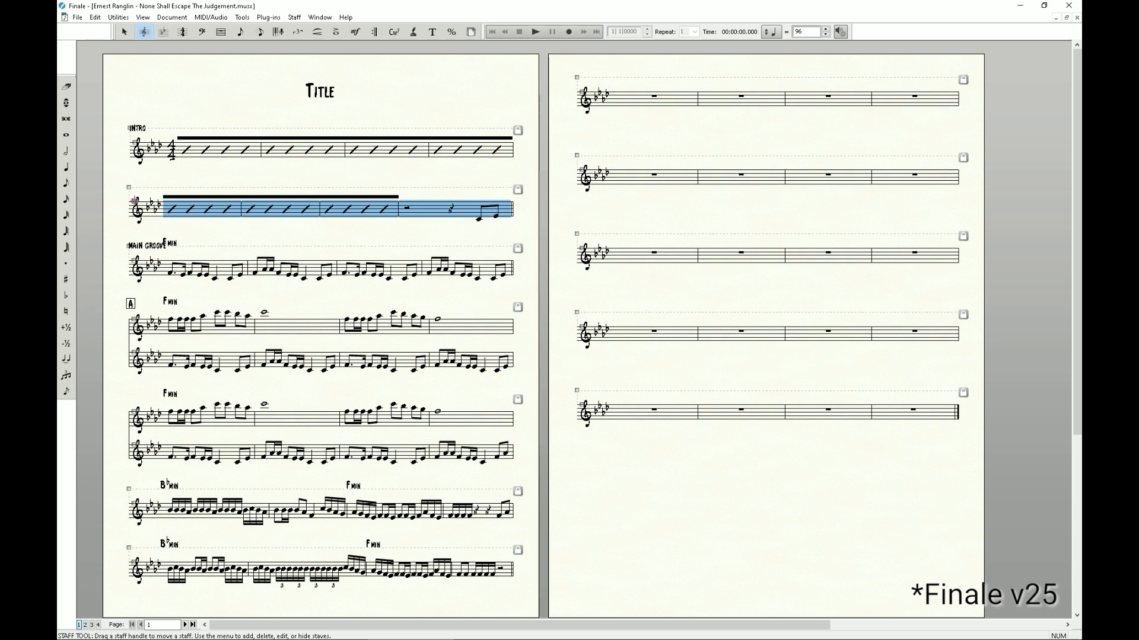
pyautogui.moveTo(134, 201); pyautogui.dragTo(132, 380)
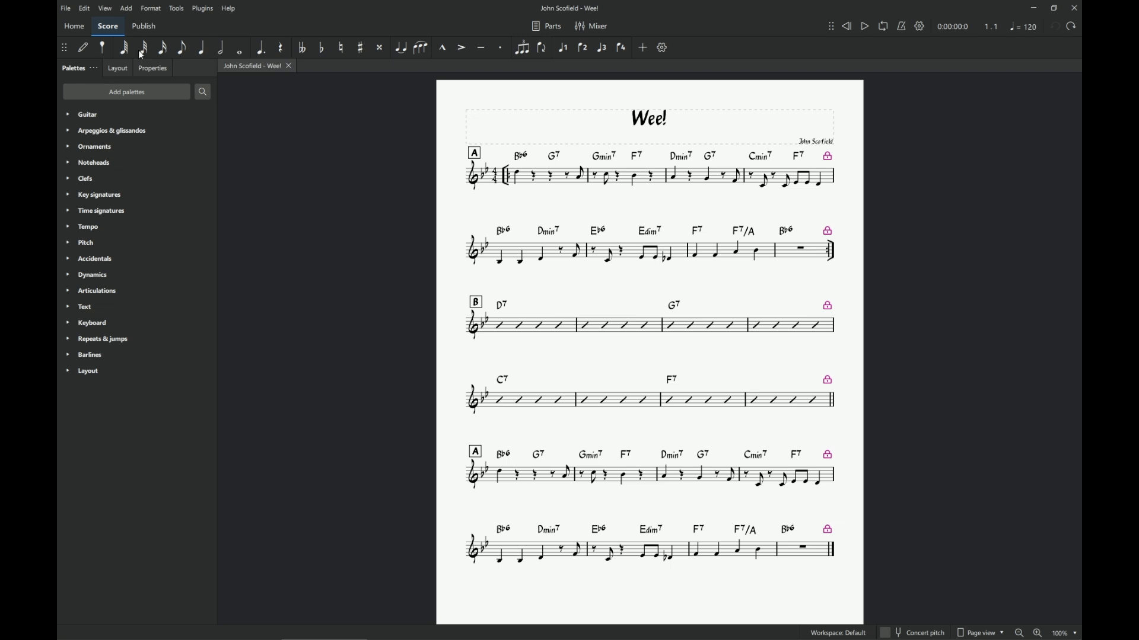
# Switch to MuseScore and try entering a quarter note A on the second slash of measure 9
pyautogui.click(521, 330)
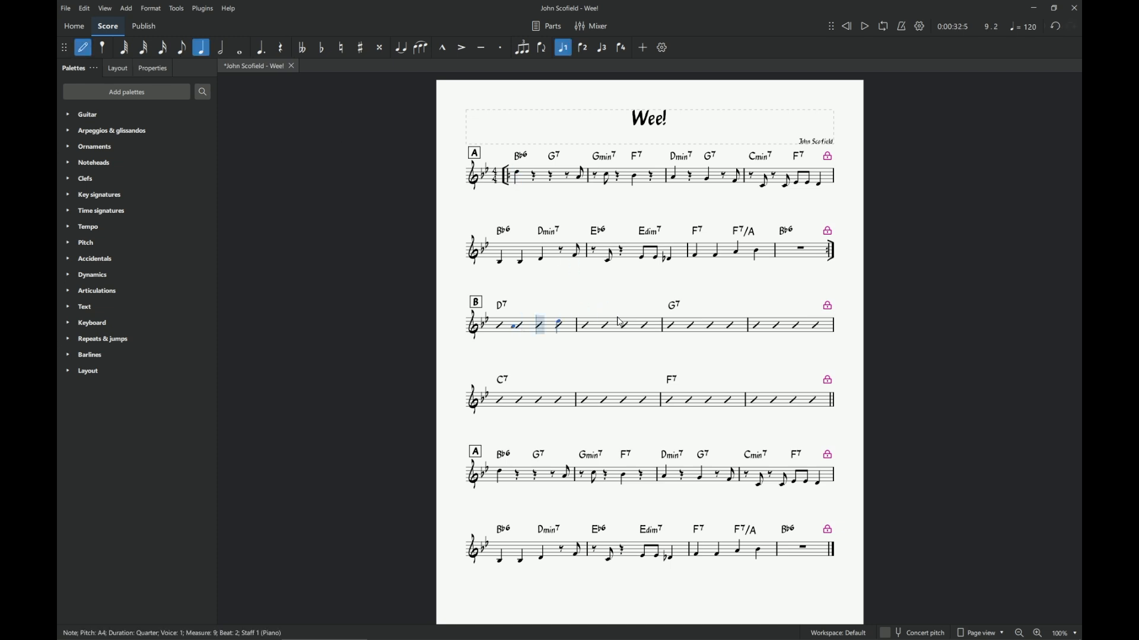
pyautogui.click(524, 336)
pyautogui.click(584, 331)
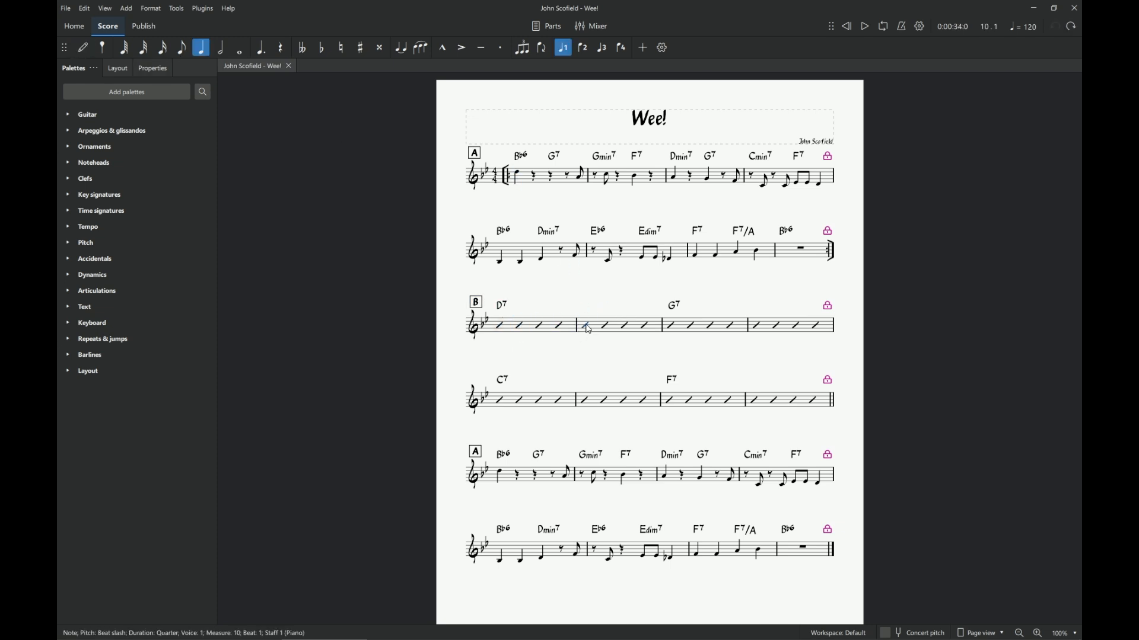
# Try to add a fall symbol from the arpeggios and glissandos set to the score, with the second slash of measure 9 selected
pyautogui.click(520, 326)
pyautogui.click(113, 131)
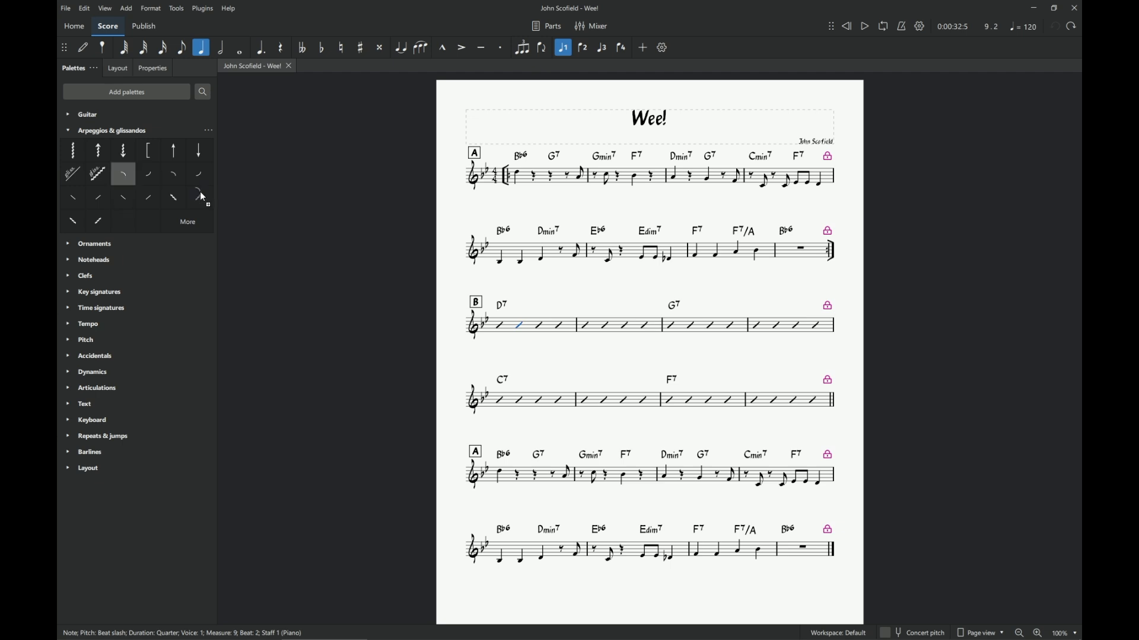
pyautogui.moveTo(203, 197); pyautogui.dragTo(579, 265)
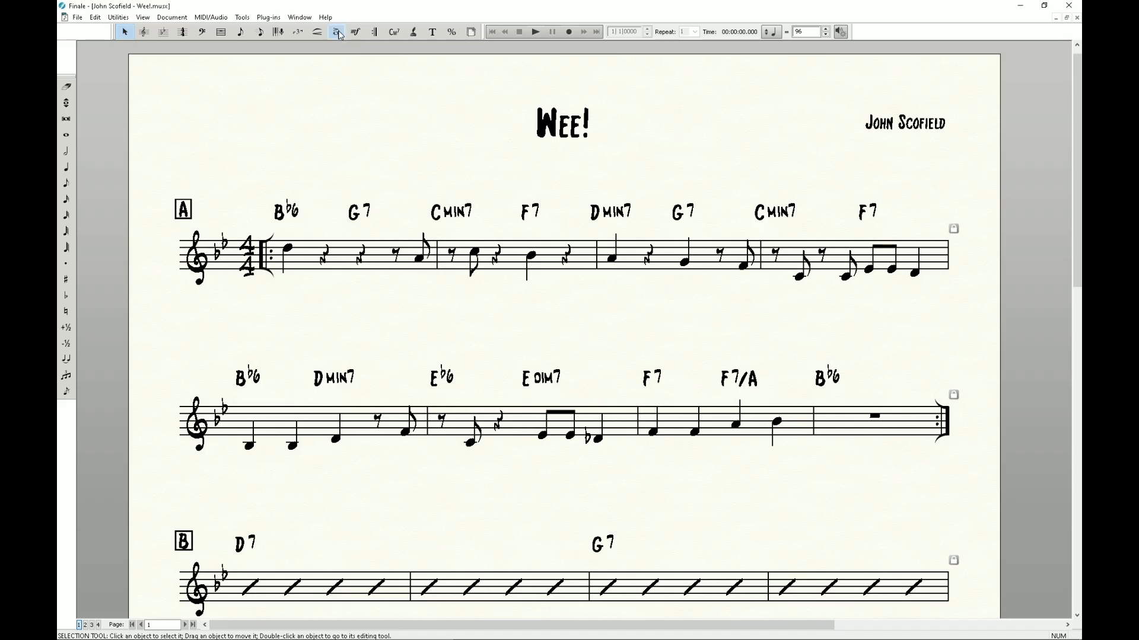
# Switch to Finale and attach articulation 32, the single-stroke tremolo, to the quarter note G in measure 3 with the Articulation tool
pyautogui.click(336, 32)
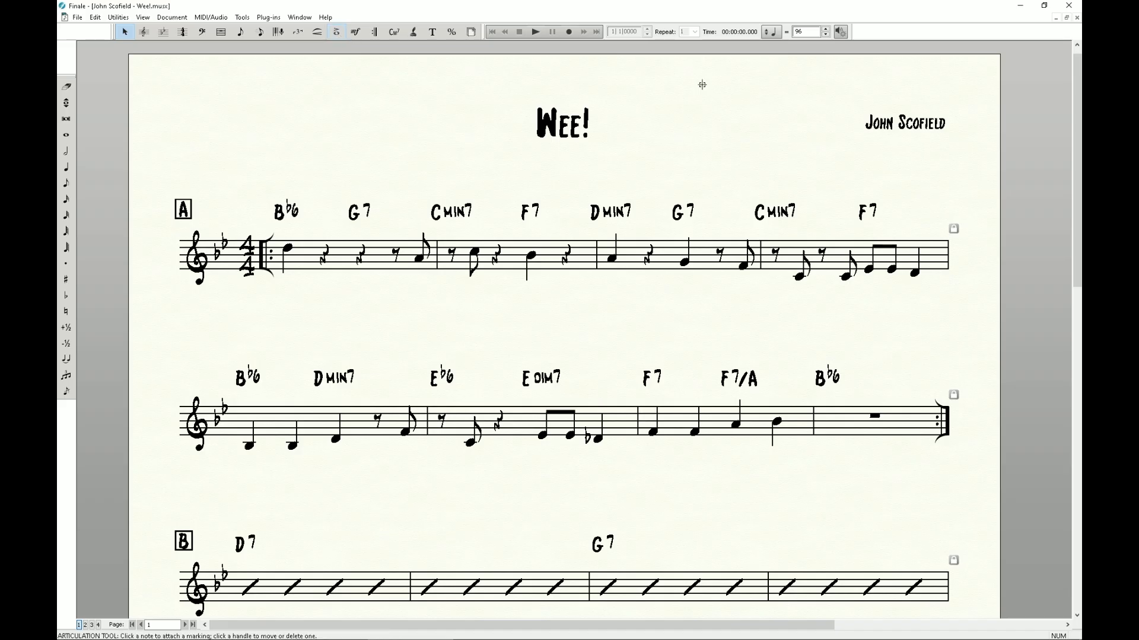
pyautogui.click(684, 263)
pyautogui.scroll(-3, 656, 266)
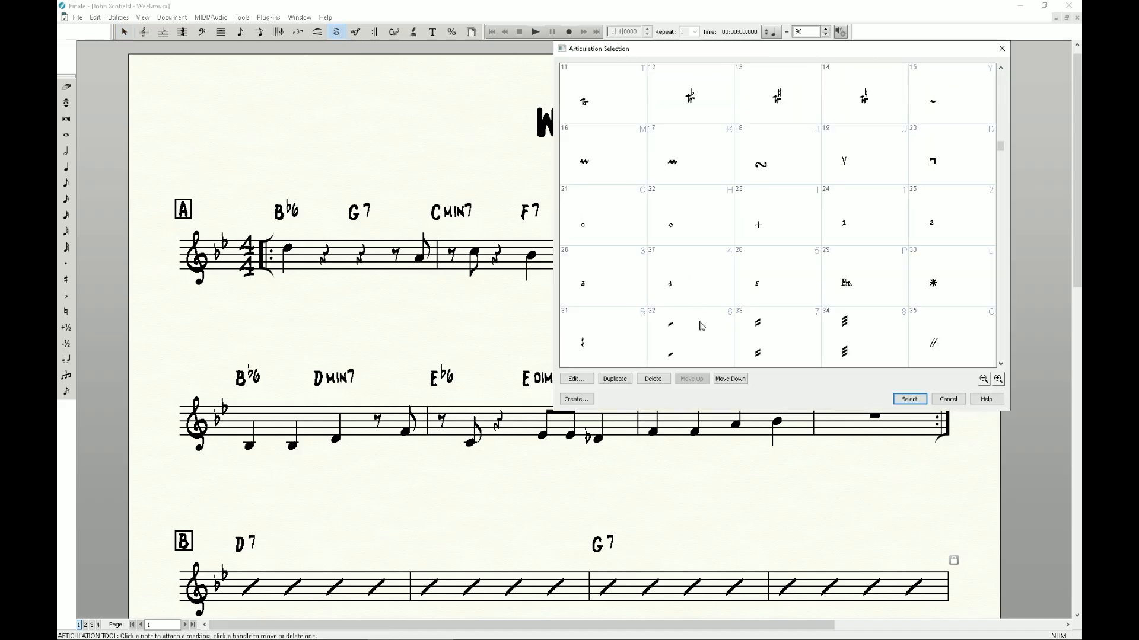
pyautogui.click(701, 326)
pyautogui.click(910, 400)
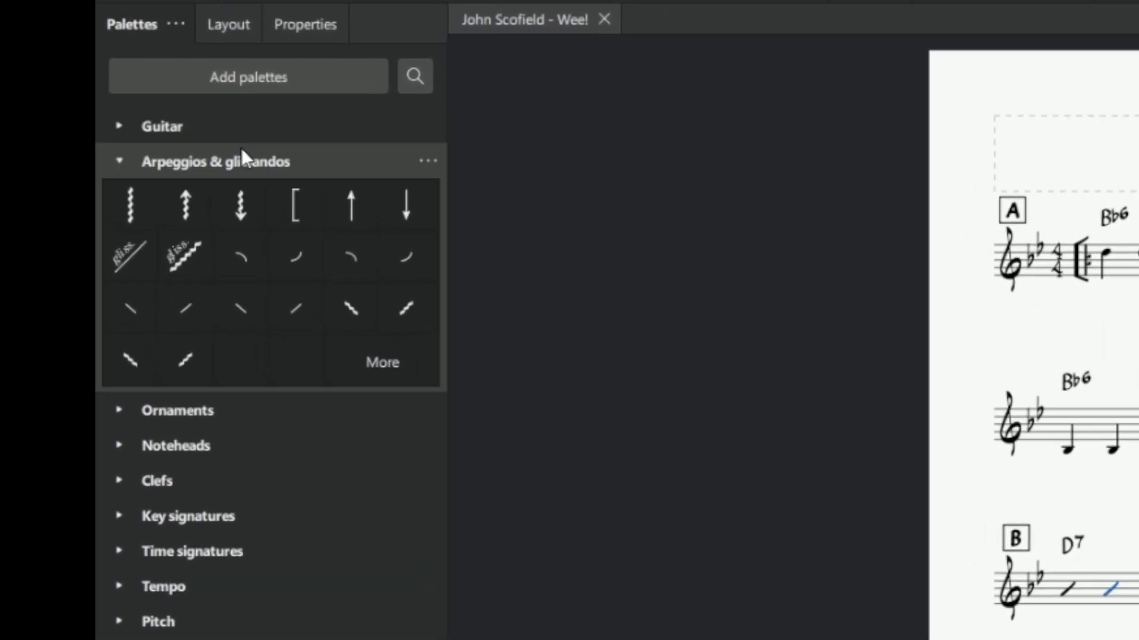
# Switch to MuseScore and enter the chord symbols B♭6 on beat 1 and G7 on beat 3 of measure 1
pyautogui.click(119, 160)
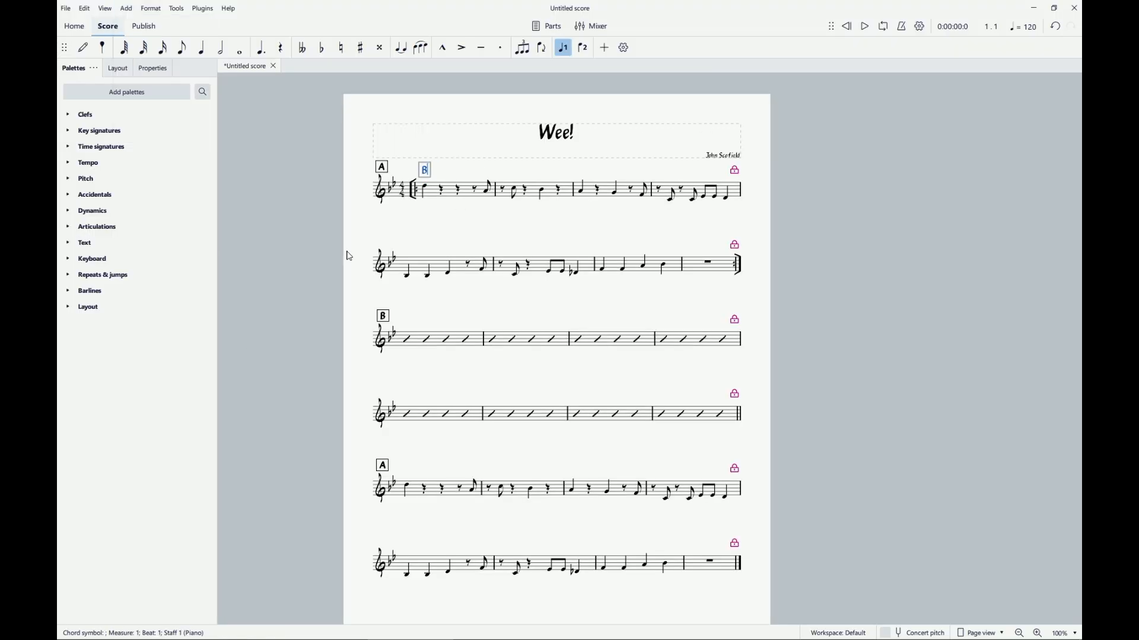
pyautogui.press('Escape')
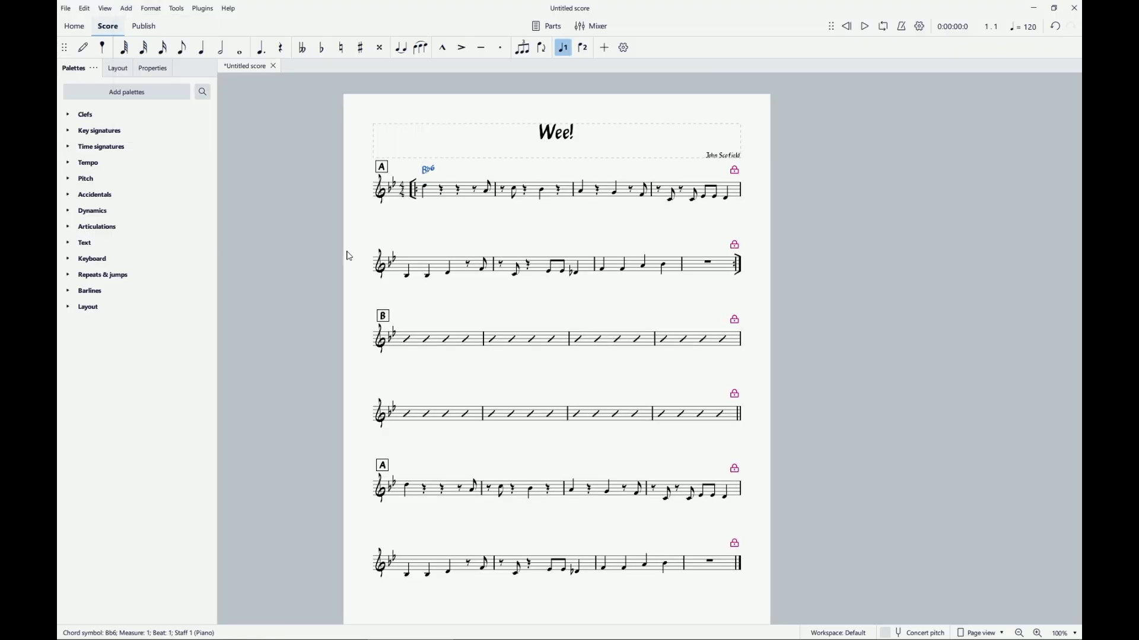
pyautogui.click(458, 189)
pyautogui.hotkey('ctrl', 'k')
pyautogui.write('G7')
pyautogui.press('Escape')
# Enter the chord symbols Gmin7 on beat 1 and F7 on beat 3 of measure 2
pyautogui.click(503, 189)
pyautogui.hotkey('ctrl', 'k')
pyautogui.write('Gmin7')
pyautogui.press('Escape')
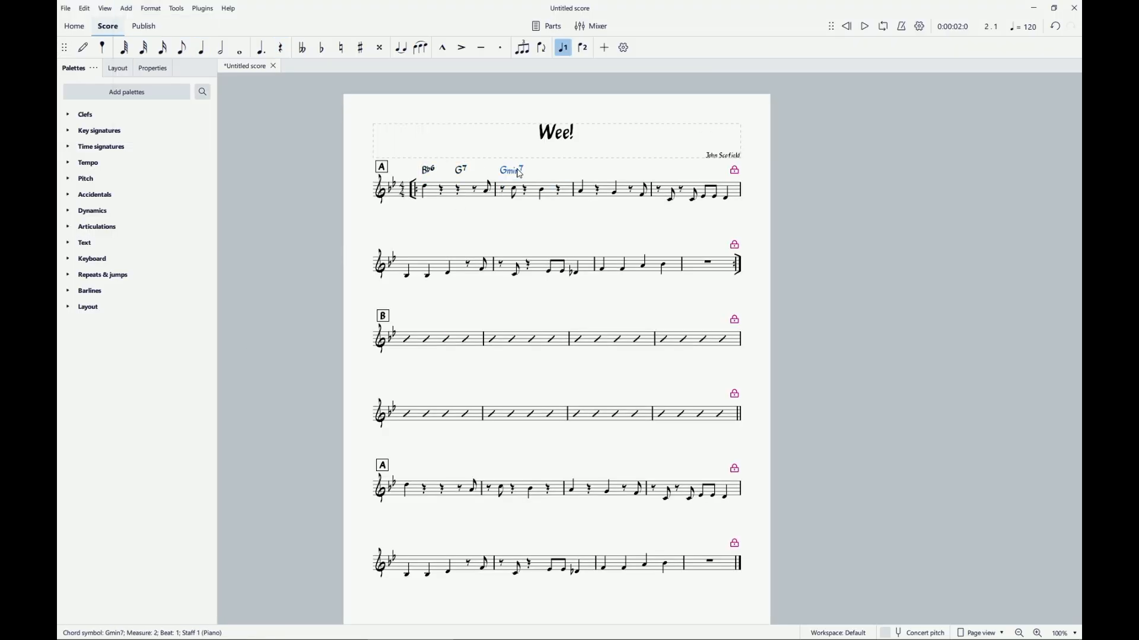
pyautogui.click(543, 193)
pyautogui.hotkey('ctrl', 'k')
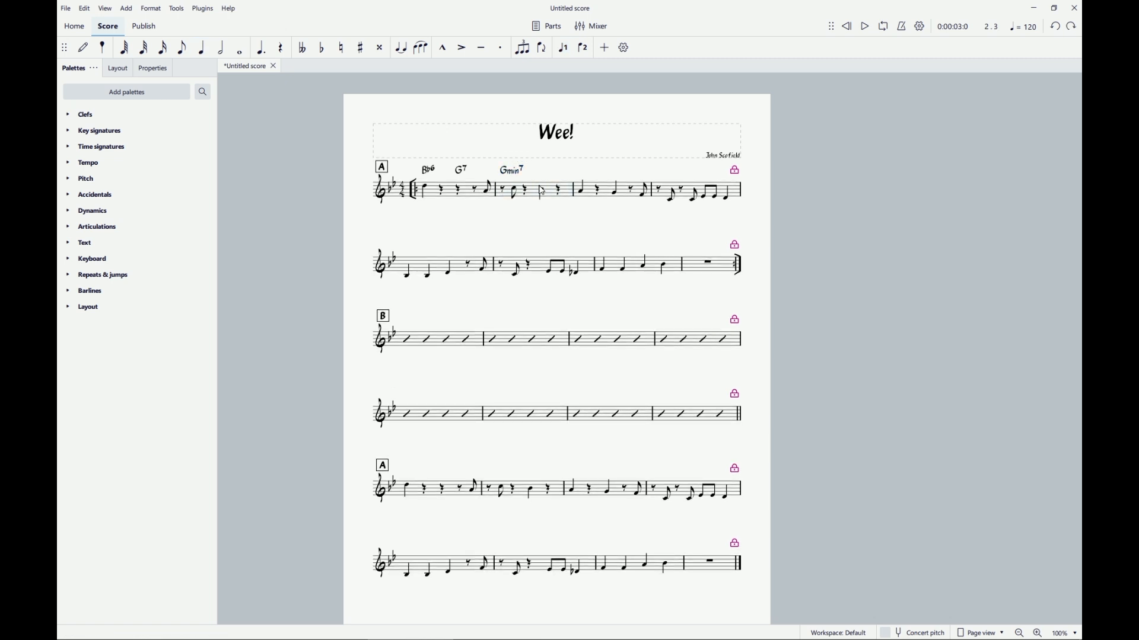
pyautogui.write('F7')
# Enter the chord symbols Dmin7 on beat 1 and G7 on beat 3 of measure 3
pyautogui.press('Tab')
pyautogui.write('Dmin7')
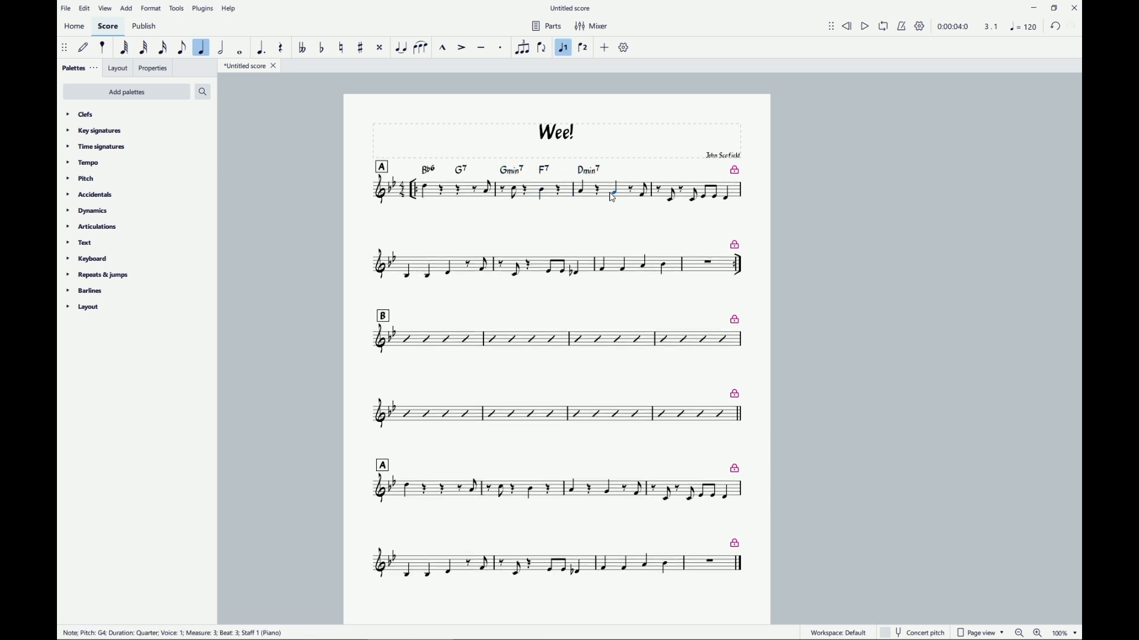
pyautogui.press('space')
pyautogui.press('space')
pyautogui.write('G7')
# Enter the chord symbols Cmin7 on beat 1 and F7 on beat 3 of measure 4
pyautogui.press('space')
pyautogui.press('space')
pyautogui.write('Cmin7')
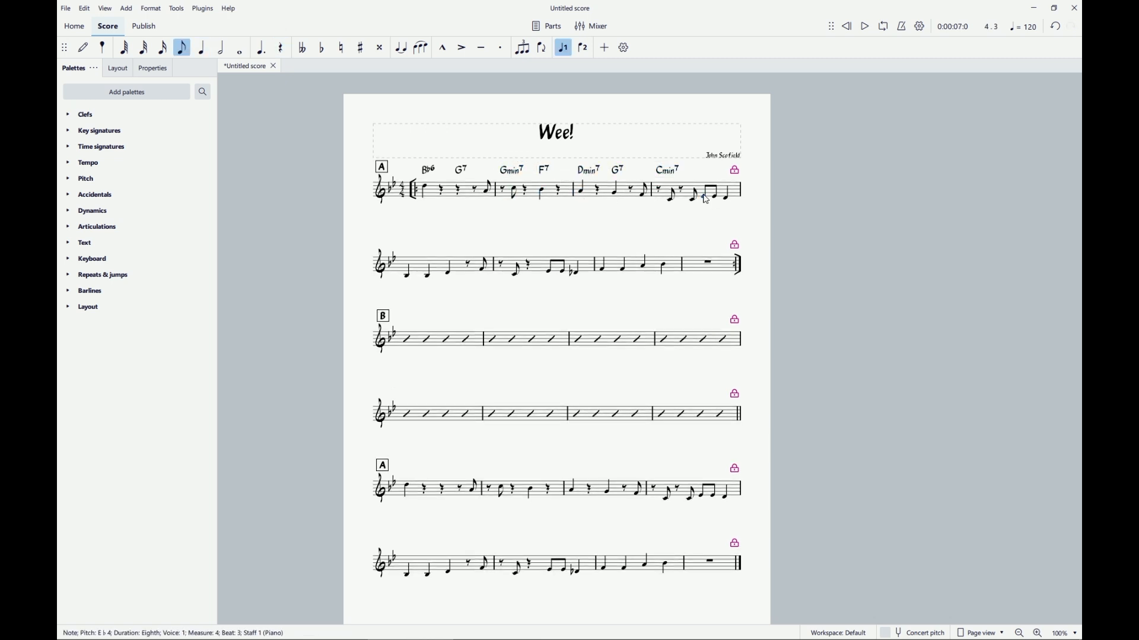
pyautogui.press('space')
pyautogui.press('space')
pyautogui.write('F7')
# Enter the chord symbols B♭6 on beat 1 and Dmin7 on beat 3 of measure 5
pyautogui.press('space')
pyautogui.press('space')
pyautogui.write('Bb6')
pyautogui.press('space')
pyautogui.press('space')
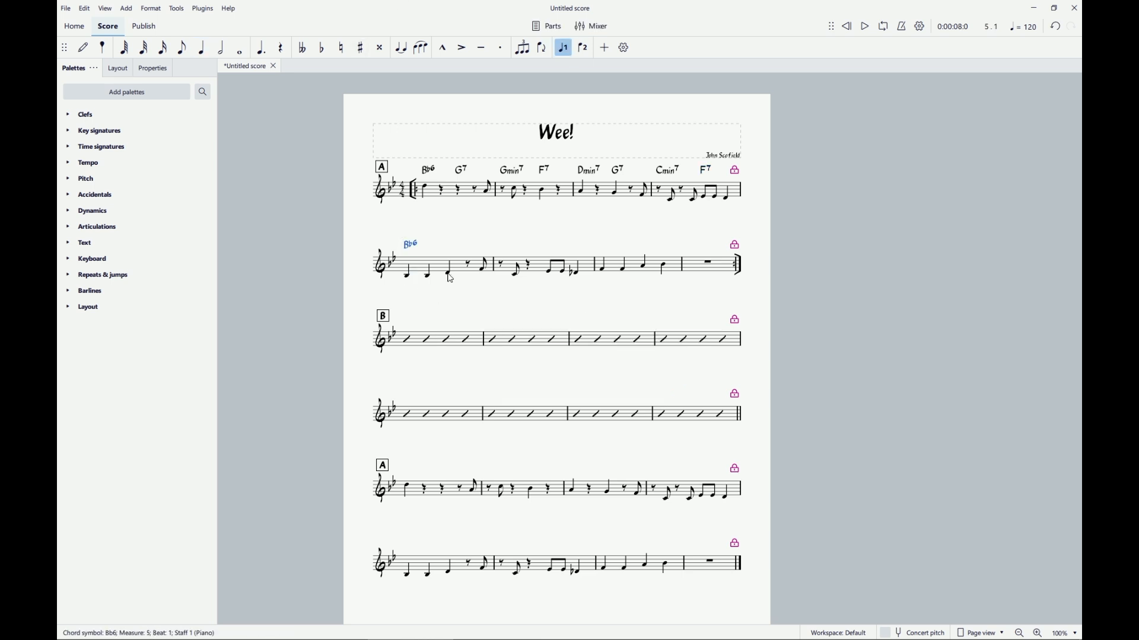
pyautogui.write('Dmin7')
# Enter the chord symbols E♭6 on beat 1 and Edim7 on beat 3 of measure 6
pyautogui.press('space')
pyautogui.press('space')
pyautogui.write('Eb6')
pyautogui.press('space')
pyautogui.press('space')
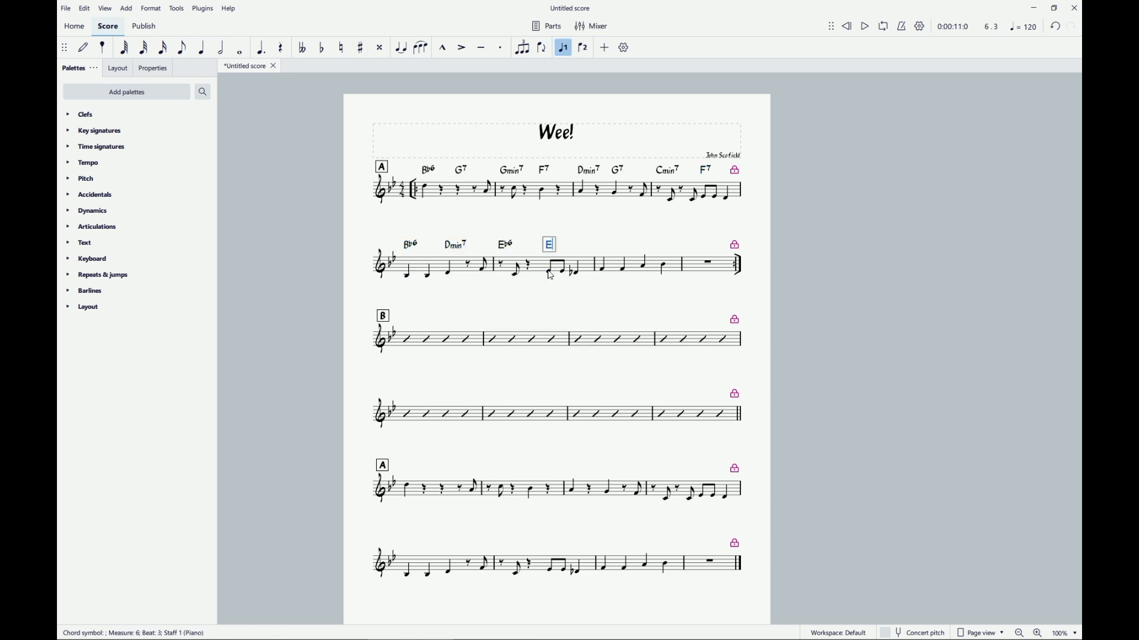
pyautogui.write('Edim7')
# Enter the chord symbols F7 on beat 1 and F7/A on beat 3 of measure 7
pyautogui.press('space')
pyautogui.press('space')
pyautogui.write('F7')
pyautogui.press('Escape')
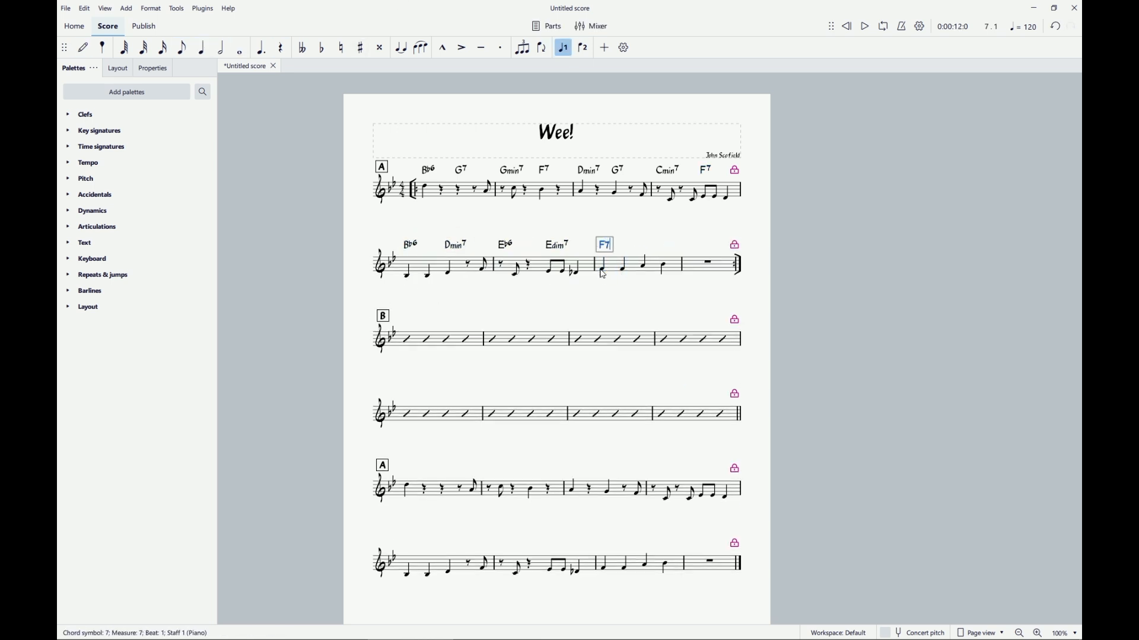
pyautogui.click(646, 268)
pyautogui.hotkey('ctrl', 'k')
pyautogui.write('F7/A')
# Enter the chord symbol B♭6 on beat 1 of measure 8
pyautogui.press('space')
pyautogui.press('space')
pyautogui.write('Bb6')
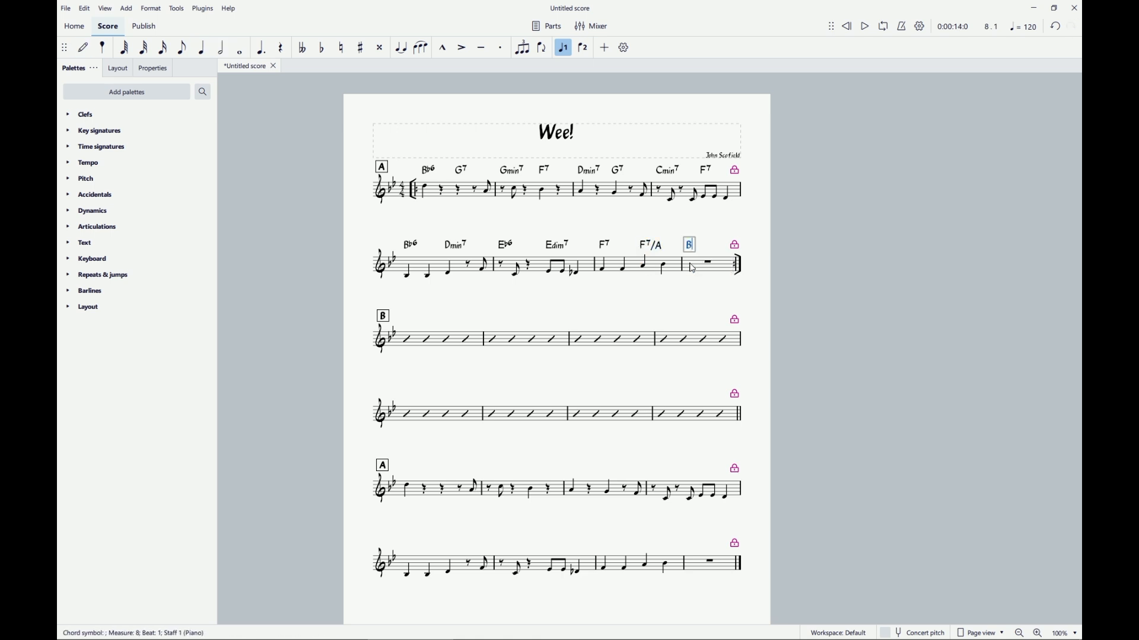
pyautogui.press('Escape')
# Copy measures 1 to 8 with their chord symbols and paste them at measure 17, the final A section
pyautogui.click(424, 187)
pyautogui.keyDown('shift'); pyautogui.click(707, 264); pyautogui.keyUp('shift')
pyautogui.hotkey('ctrl', 'c')
pyautogui.click(407, 486)
pyautogui.hotkey('ctrl', 'v')
pyautogui.press('Escape')
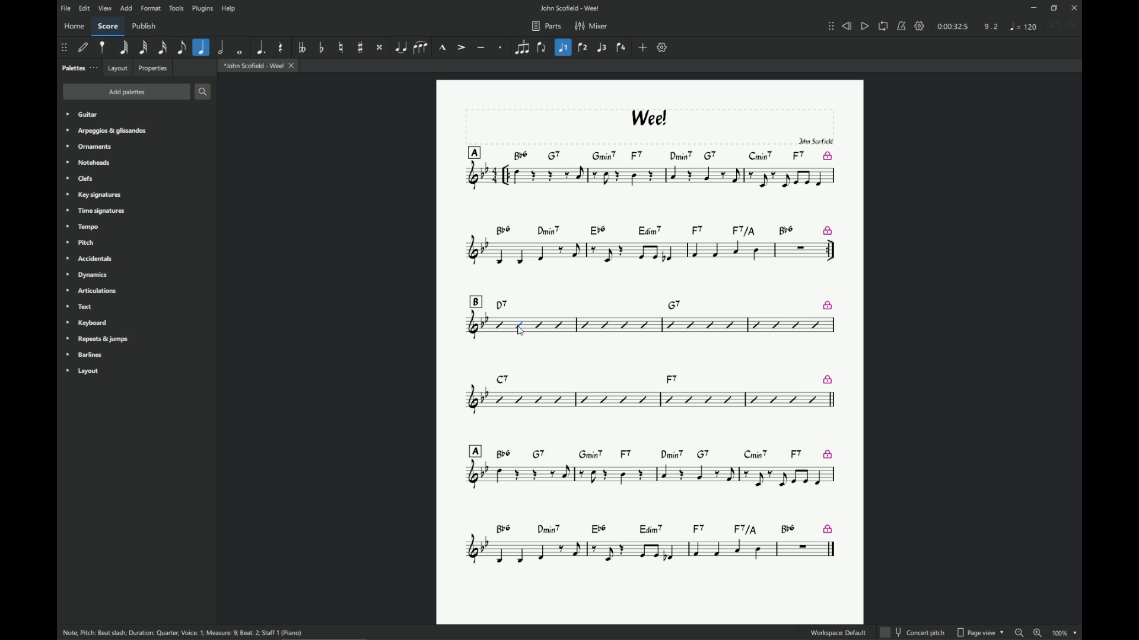
# Try to enter the chord symbol G7 on the second slash of measure 9
pyautogui.hotkey('ctrl', 'k')
pyautogui.write('G7')
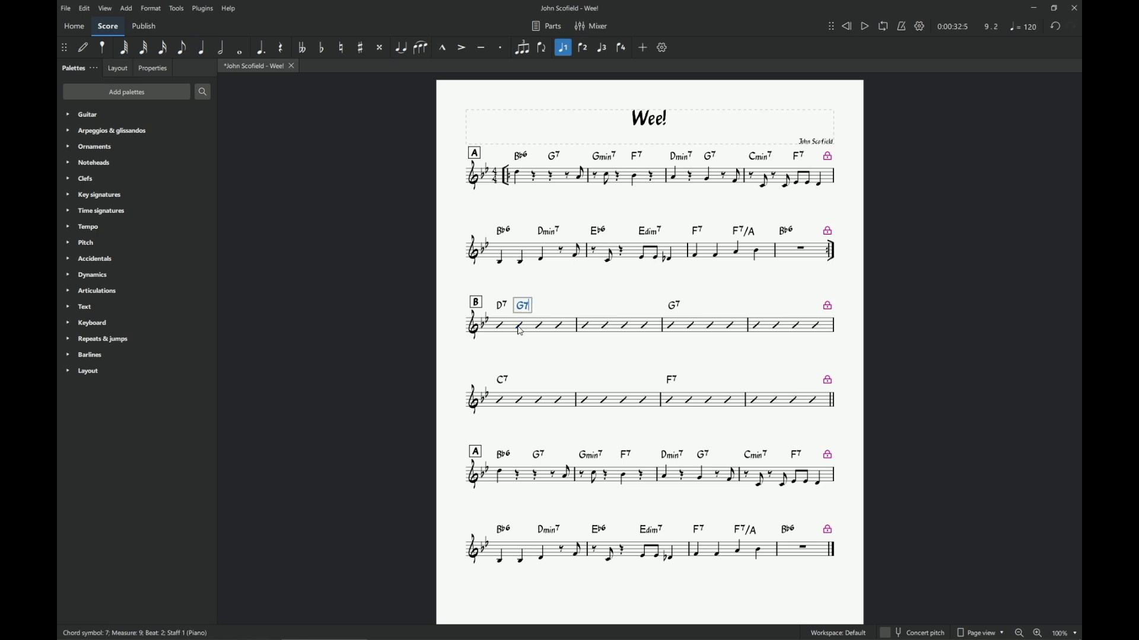
pyautogui.press('Escape')
pyautogui.hotkey('ctrl', 'z')
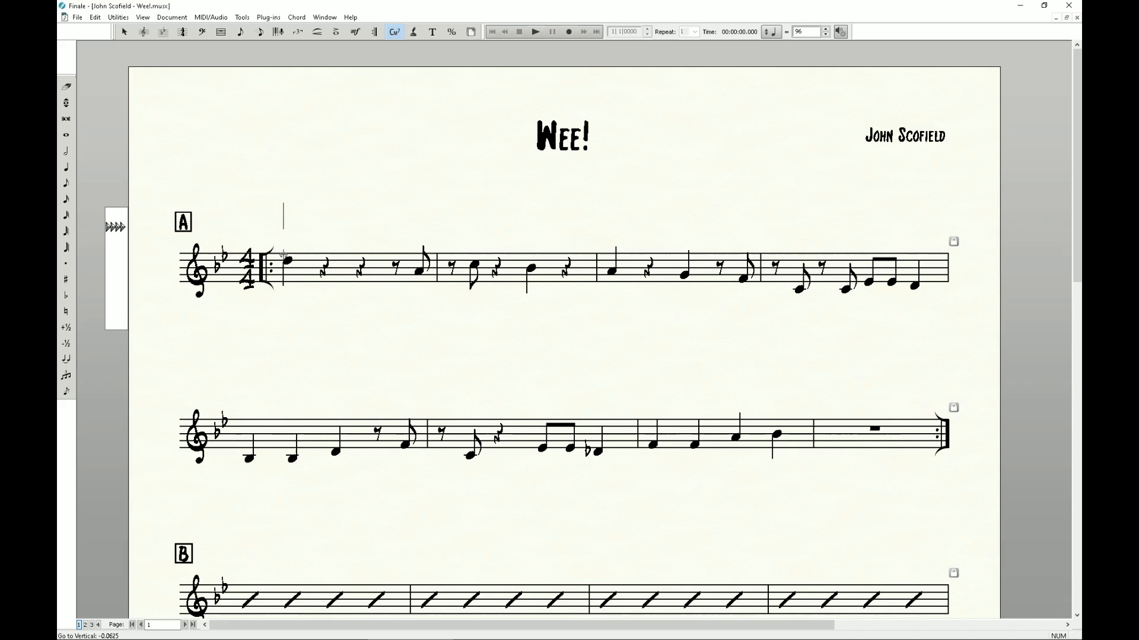
# Switch to Finale and enter the chord symbols B♭6 and G7 in measure 1 and Cmin7 in measure 2
pyautogui.write('Bb6')
pyautogui.press('Return')
pyautogui.press('space')
pyautogui.write('G7')
pyautogui.press('space')
pyautogui.write('Cmin7')
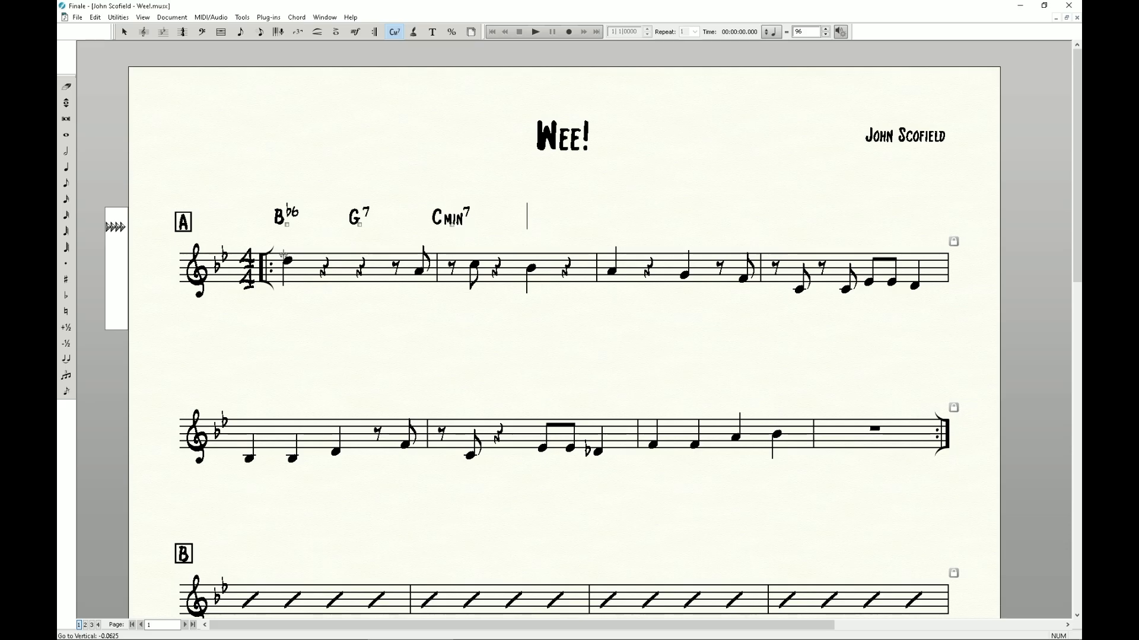
pyautogui.write('7')
pyautogui.press('Return')
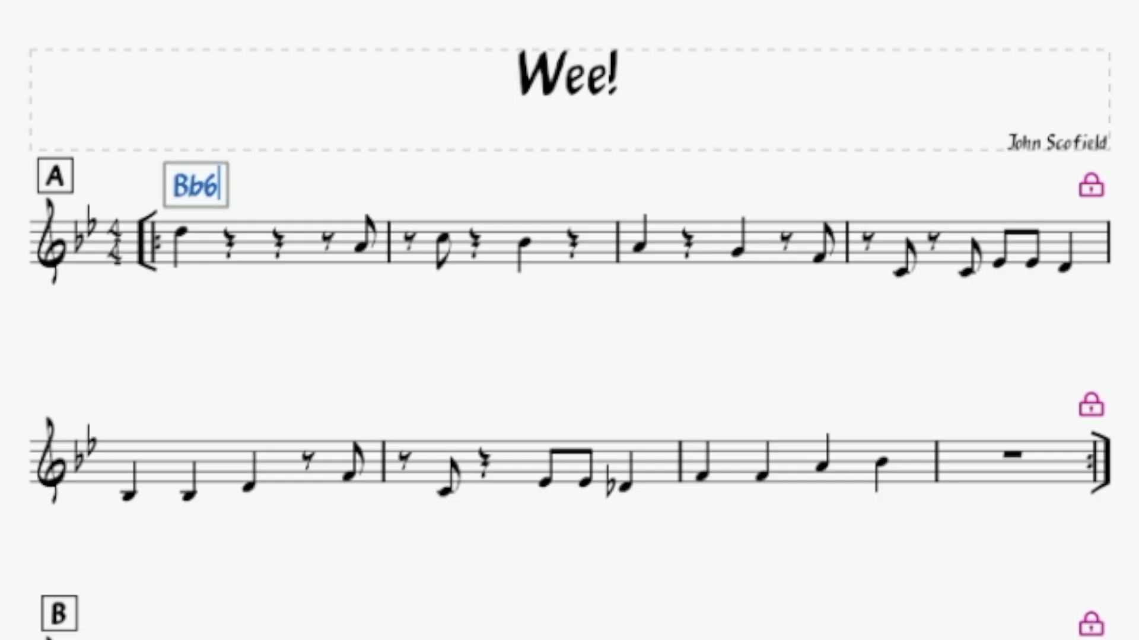
# Switch to MuseScore and enter the chord symbols B♭6 and G7 in measure 1 and Gmin7 on beat 1 of measure 2
pyautogui.press('Escape')
pyautogui.press('Escape')
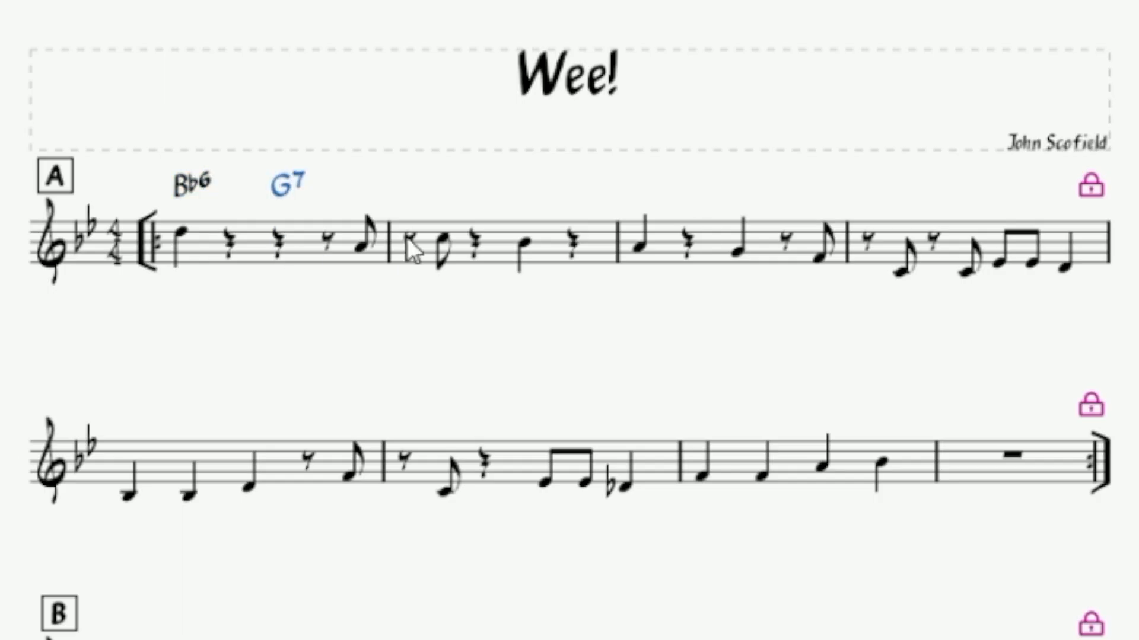
pyautogui.click(408, 238)
pyautogui.hotkey('ctrl', 'k')
pyautogui.write('Cmin7')
pyautogui.press('Escape')
pyautogui.click(431, 180)
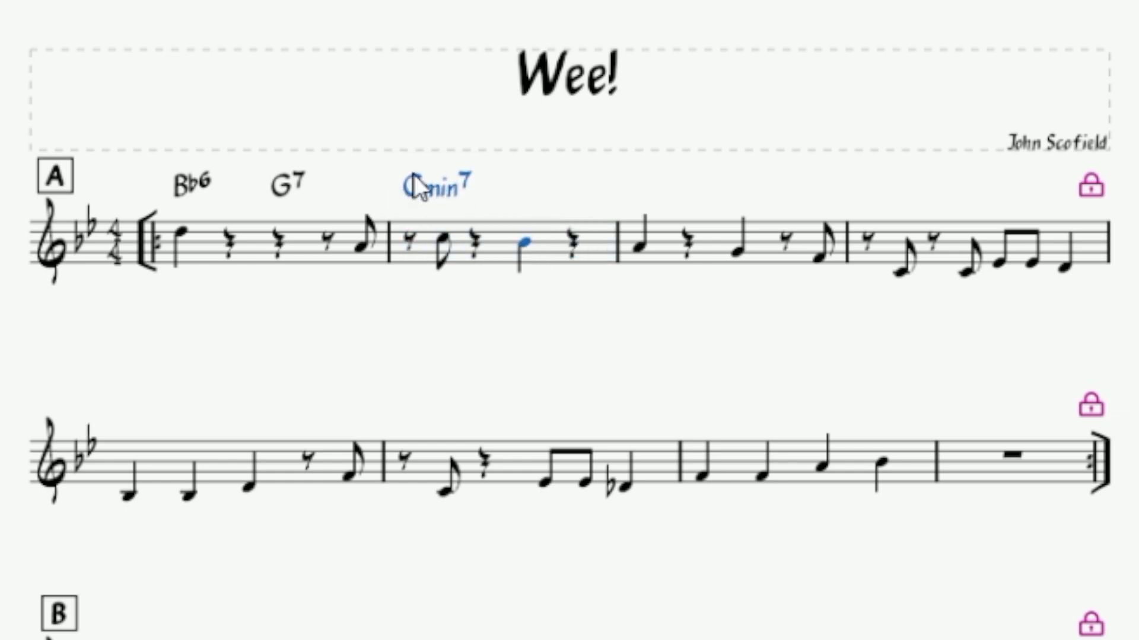
pyautogui.press('Escape')
# Enter the chord symbol F7 on beat 3 of measure 2
pyautogui.click(525, 223)
pyautogui.click(528, 255)
pyautogui.hotkey('ctrl', 'k')
pyautogui.write('F7')
pyautogui.press('Escape')
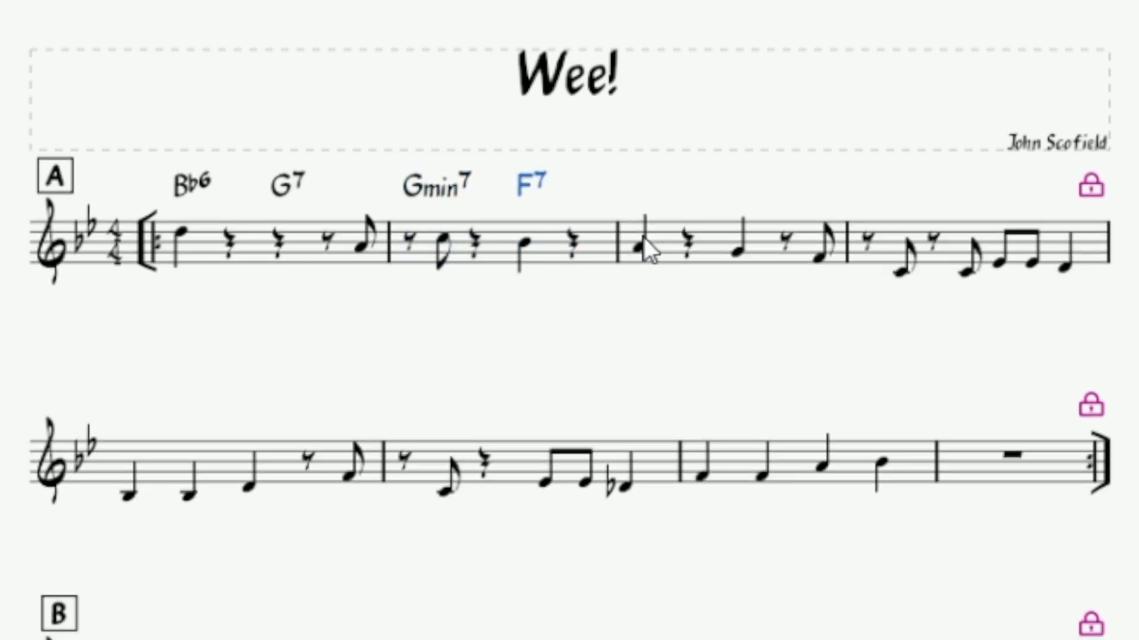
# Enter the chord symbols Dmin7 on beat 1 and G7 on beat 3 of measure 3
pyautogui.click(643, 237)
pyautogui.hotkey('ctrl', 'k')
pyautogui.write('Dmin7')
pyautogui.press('Escape')
pyautogui.click(724, 252)
pyautogui.hotkey('ctrl', 'k')
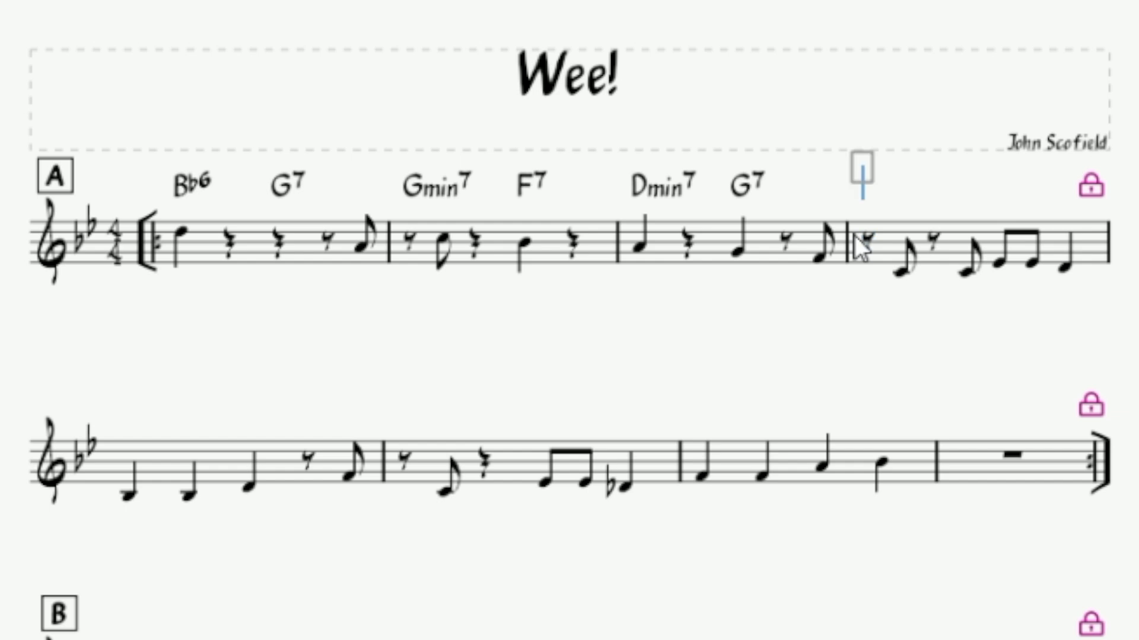
# Enter the chord symbols Cmin7 on beat 1 and F7 on beat 3 of measure 4
pyautogui.write('Cmin7')
pyautogui.press('Escape')
pyautogui.click(1001, 260)
pyautogui.hotkey('ctrl', 'k')
pyautogui.write('F7')
pyautogui.press('Escape')
# Enter the chord symbols B♭6 on beat 1 and Dmin7 on beat 3 of measure 5
pyautogui.click(135, 469)
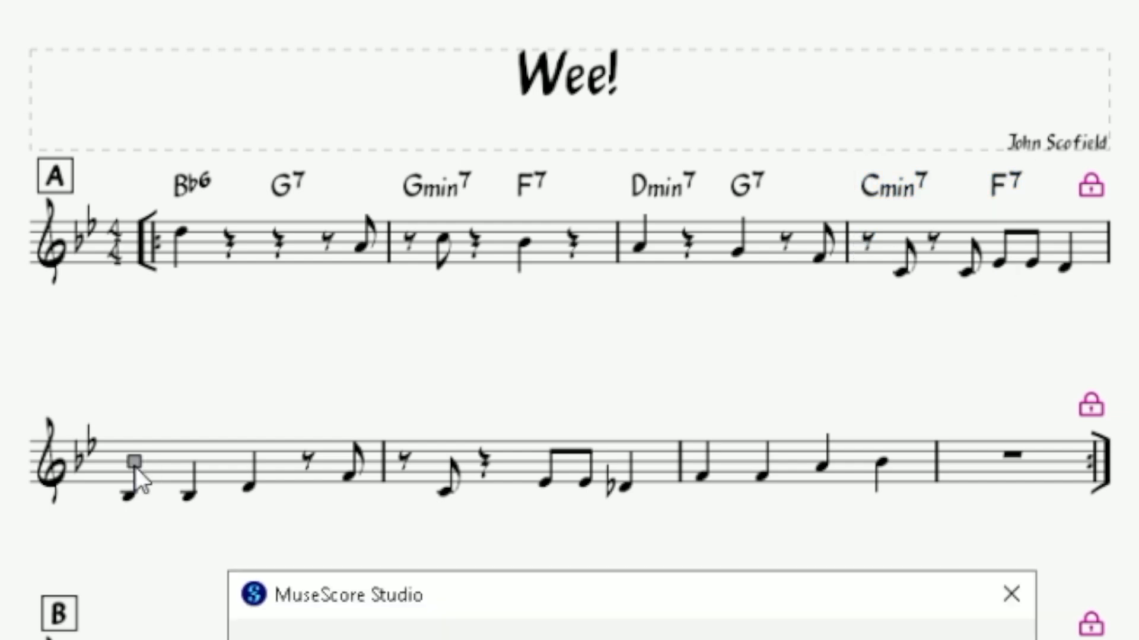
pyautogui.hotkey('ctrl', 'k')
pyautogui.write('Bb6')
pyautogui.press('Escape')
pyautogui.click(251, 490)
pyautogui.hotkey('ctrl', 'k')
pyautogui.write('Dmin7')
pyautogui.press('Escape')
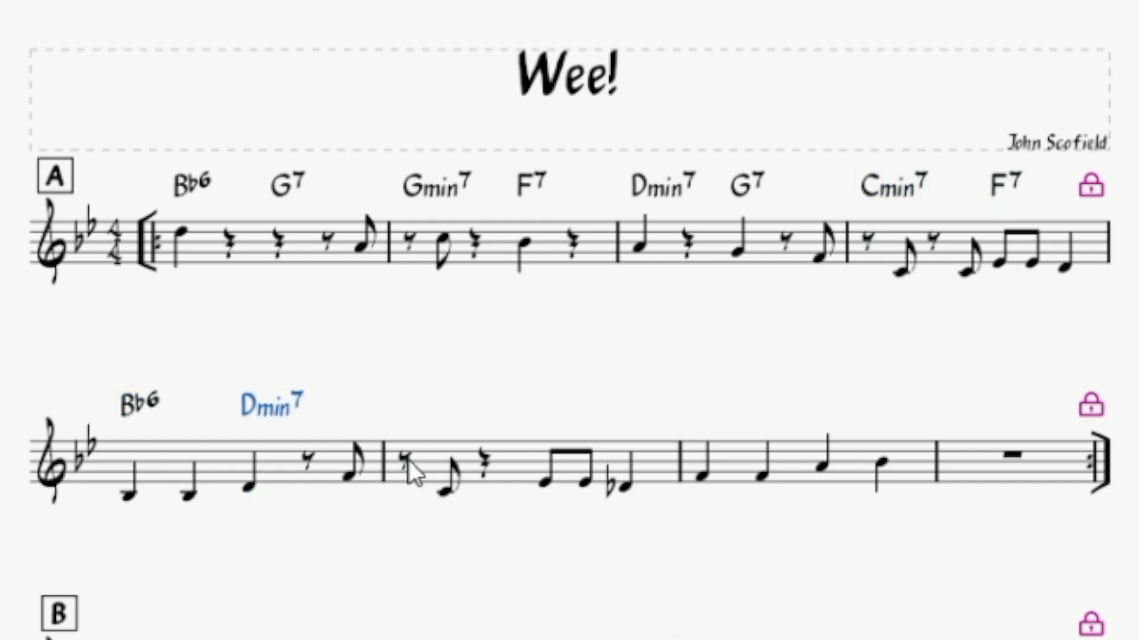
# Enter the chord symbols E♭6 on beat 1 and Edim7 on beat 3 of measure 6
pyautogui.click(408, 460)
pyautogui.hotkey('ctrl', 'k')
pyautogui.write('Eb6')
pyautogui.click(544, 481)
pyautogui.hotkey('ctrl', 'k')
pyautogui.write('Edim7')
pyautogui.press('Escape')
# Enter the chord symbols F7 on beat 1 and F7/A on beat 3 of measure 7
pyautogui.click(703, 478)
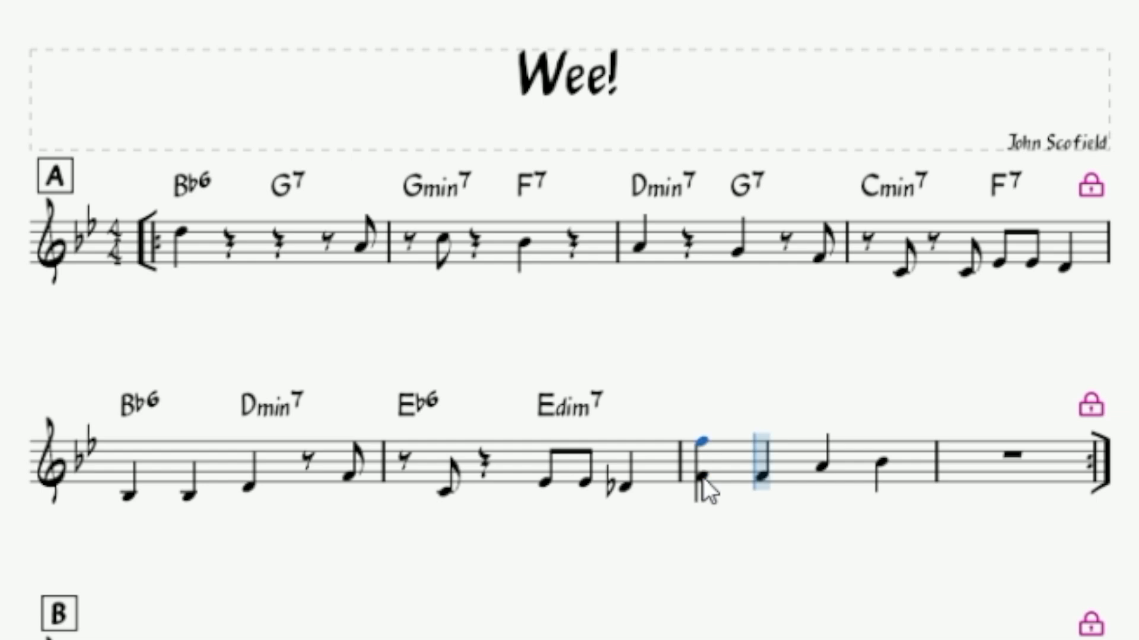
pyautogui.hotkey('ctrl', 'k')
pyautogui.write('F7')
pyautogui.press('Escape')
pyautogui.click(823, 466)
pyautogui.hotkey('ctrl', 'k')
pyautogui.write('F7/A')
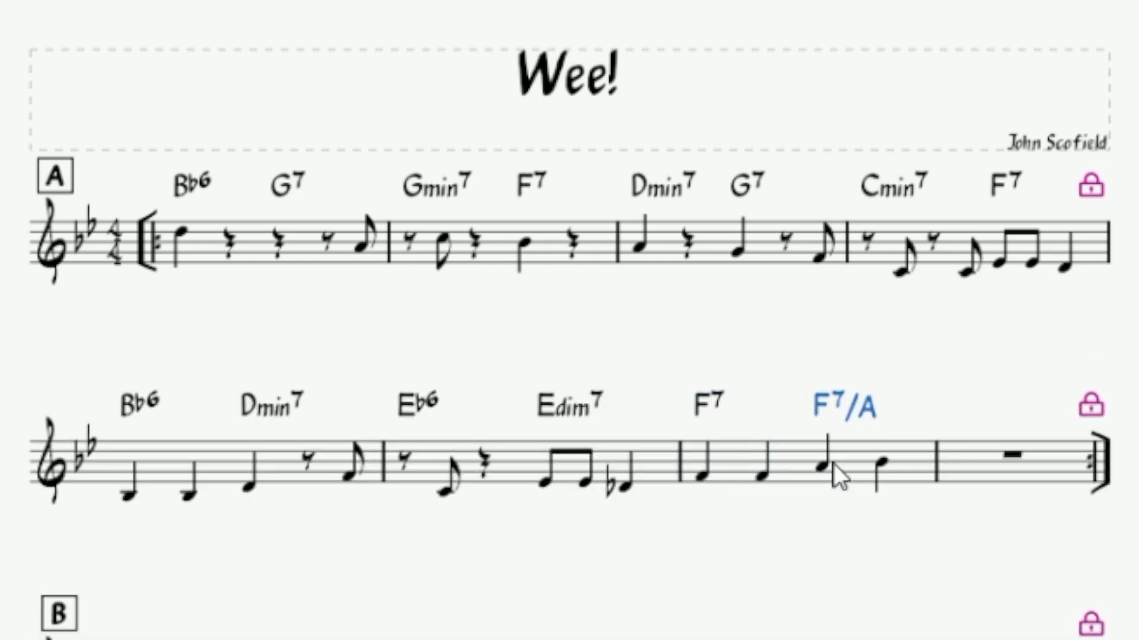
# Enter the chord symbol B♭6 on beat 1 of measure 8, then select measures 1 to 8
pyautogui.click(957, 461)
pyautogui.hotkey('ctrl', 'k')
pyautogui.write('Bb6')
pyautogui.press('Escape')
pyautogui.hotkey('ctrl', 'a')
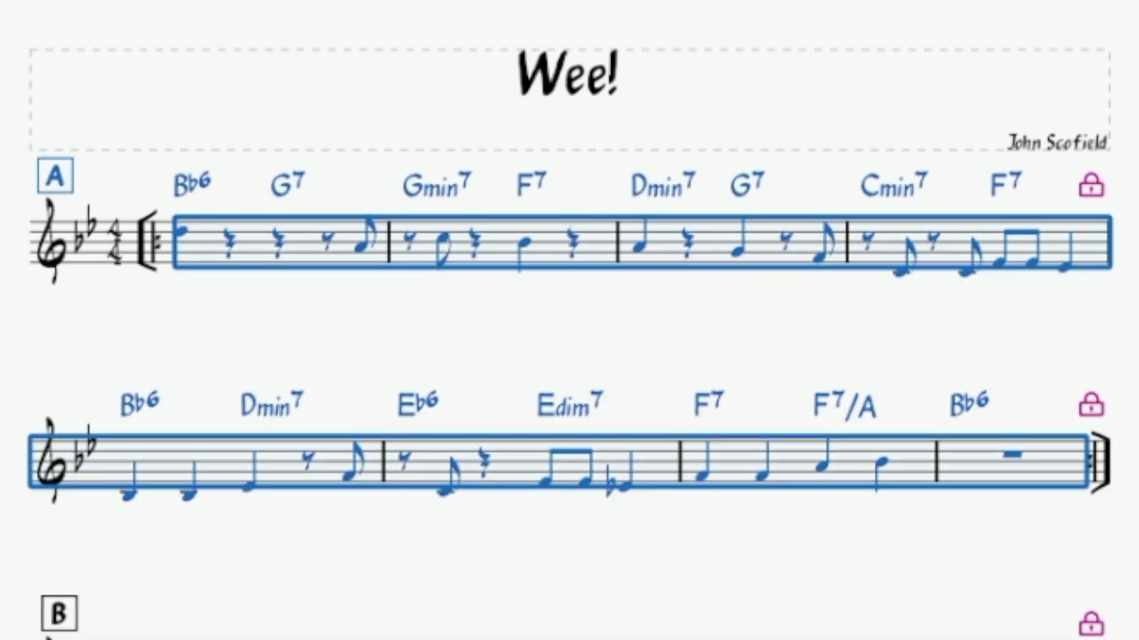
pyautogui.press('Escape')
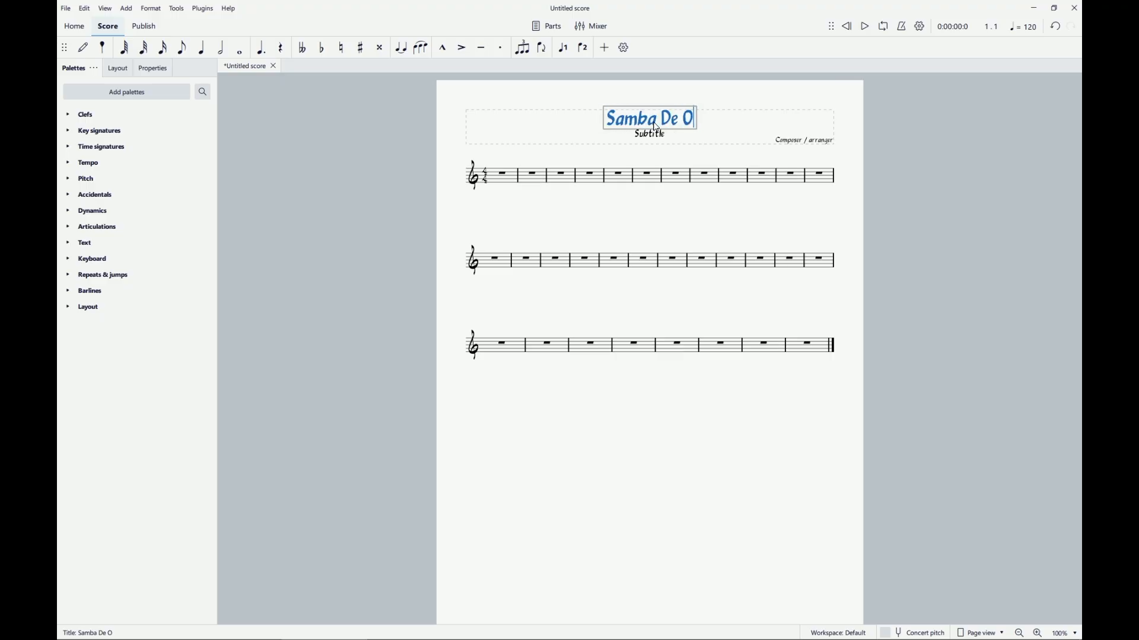
# Title the new score Samba De Orfeu by Luiz Bonfa, subtitled Paul Desmon's Solo From "The Complete Recordings of the Paul Desmond Quartet with Jim Hall
pyautogui.write('rfeuPaul Desmon\'s Solo From "The Complete Recordings of the Paul Desmond Quartet Wi')
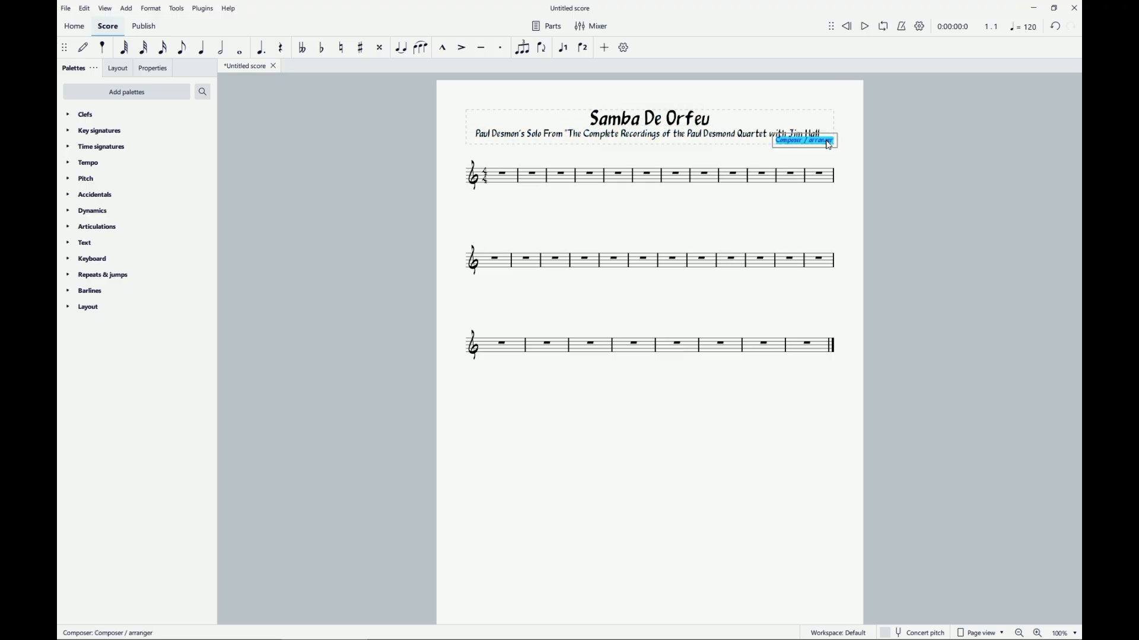
pyautogui.hotkey('ctrl', 'a')
# Lay the score out with four measures per system and set a key signature of five flats
pyautogui.click(151, 8)
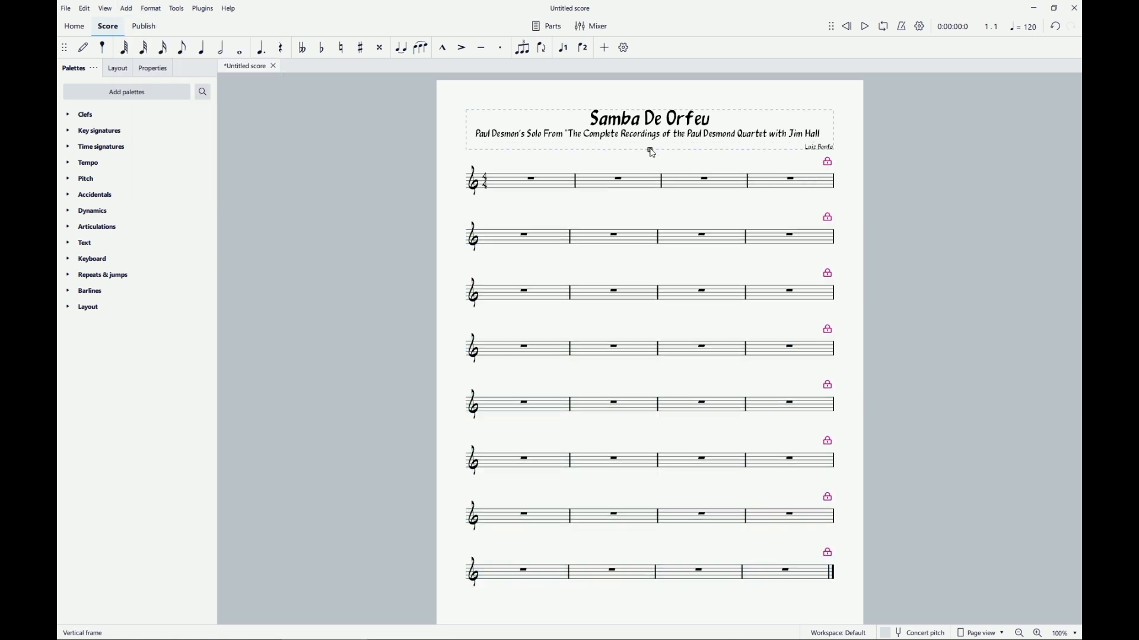
pyautogui.click(652, 153)
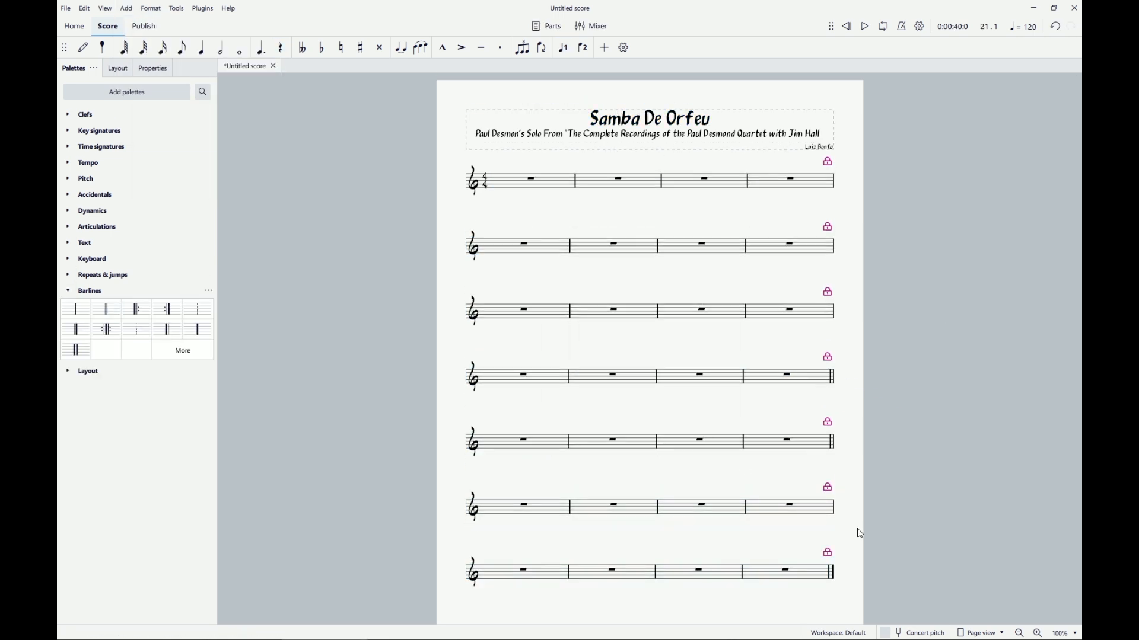
pyautogui.click(95, 130)
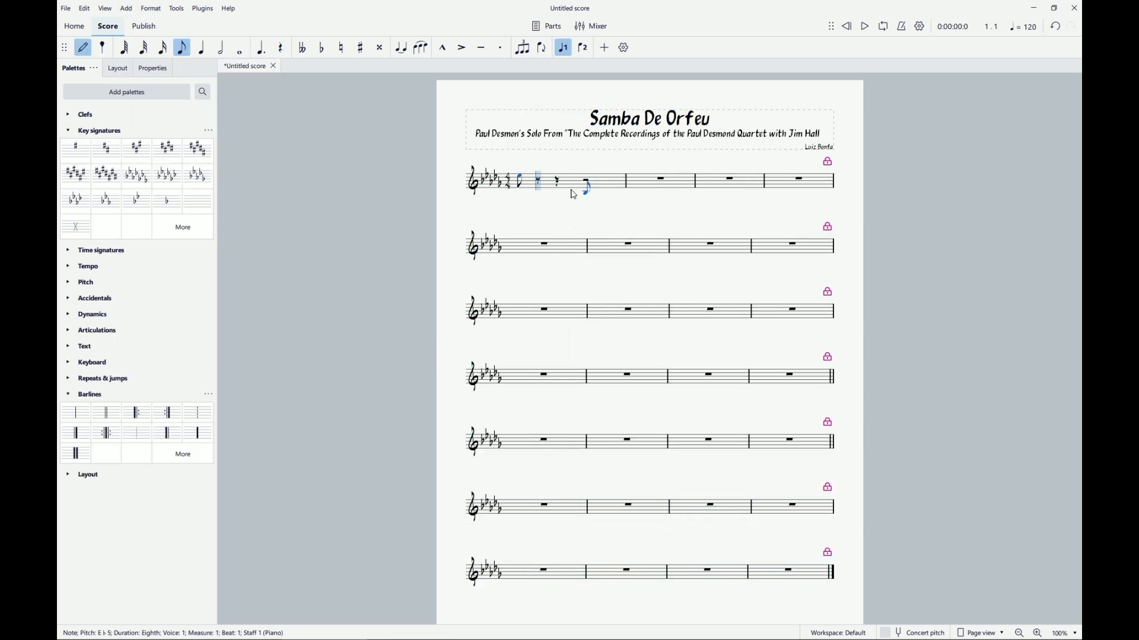
# Enter the rest of measure 1's melody after the opening E♭5, with a dotted-eighth and sixteenth figure, an offbeat eighth and quarter note F4 on beat 4
pyautogui.press('.')
pyautogui.press('3')
pyautogui.press('a')
pyautogui.press('4')
pyautogui.click(180, 51)
pyautogui.click(595, 189)
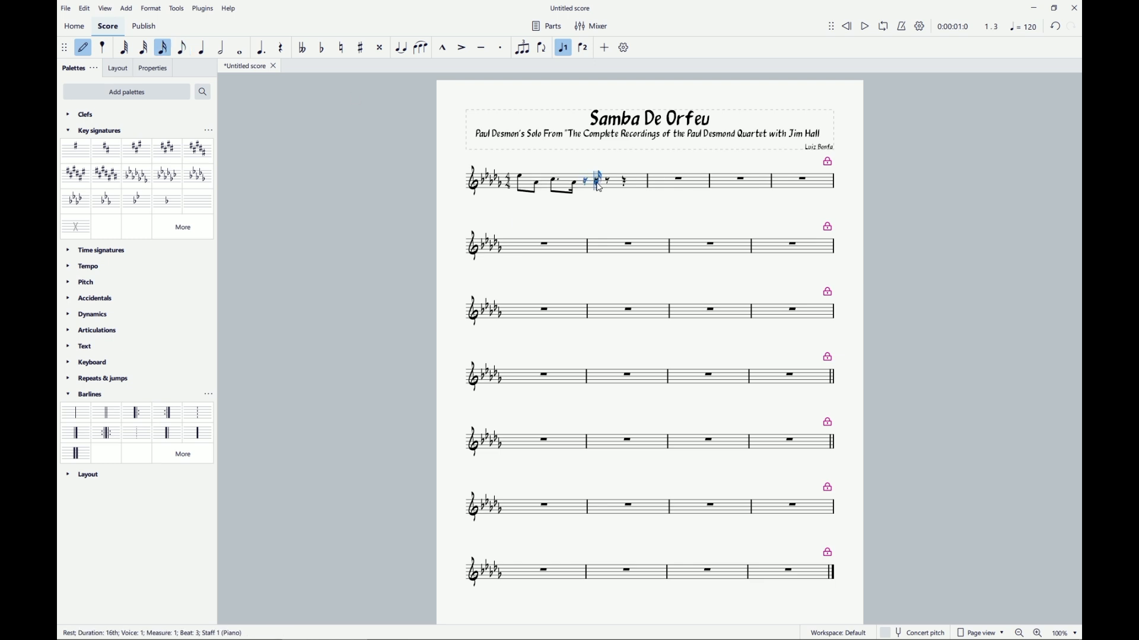
pyautogui.click(614, 185)
pyautogui.click(621, 186)
pyautogui.click(163, 48)
pyautogui.click(612, 181)
pyautogui.click(614, 183)
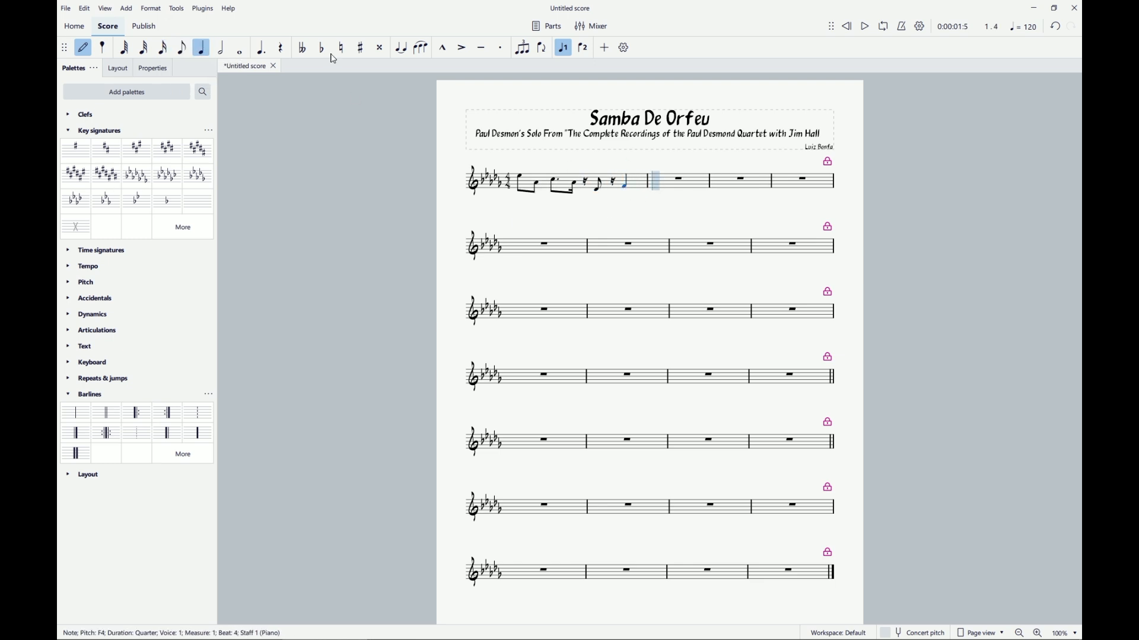
# Enter measure 2's melody with an opening eighth-note pair, an eighth on beat 2 and the sixteenth B♭3 at that beat's end
pyautogui.press('4')
pyautogui.click(666, 184)
pyautogui.press('3')
pyautogui.click(690, 191)
pyautogui.click(686, 183)
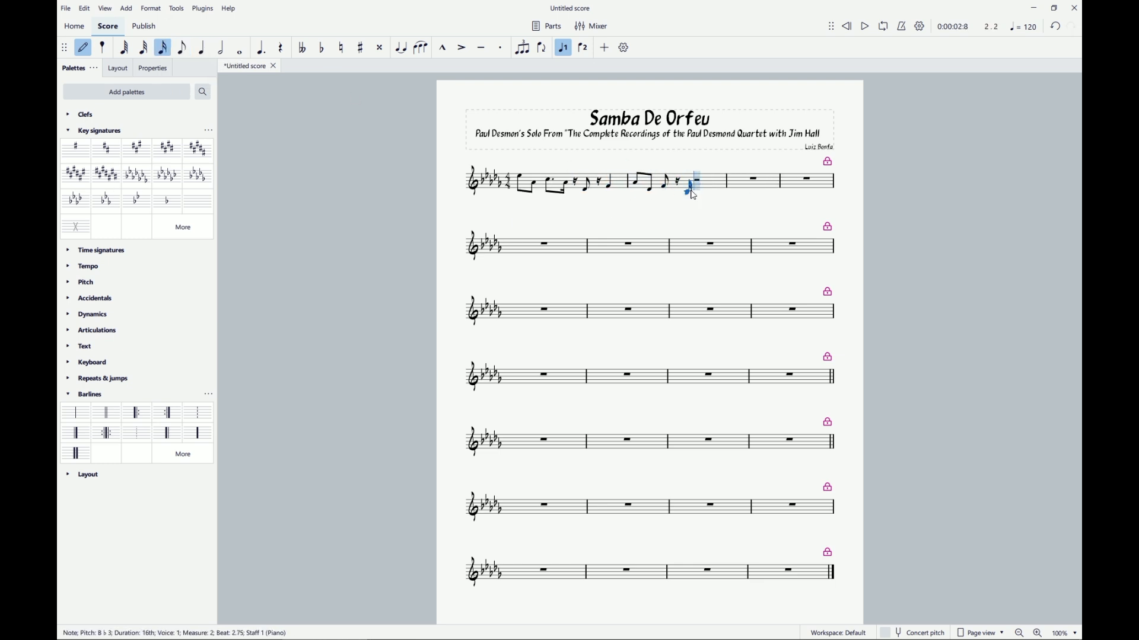
pyautogui.press('4')
# Enter measure 3's melody with an opening eighth rest and eighth note, followed by a dotted eighth and the sixteenth A♭4 on beat 2
pyautogui.click(730, 188)
pyautogui.click(737, 188)
pyautogui.press('.')
pyautogui.click(747, 181)
pyautogui.press('3')
pyautogui.click(763, 182)
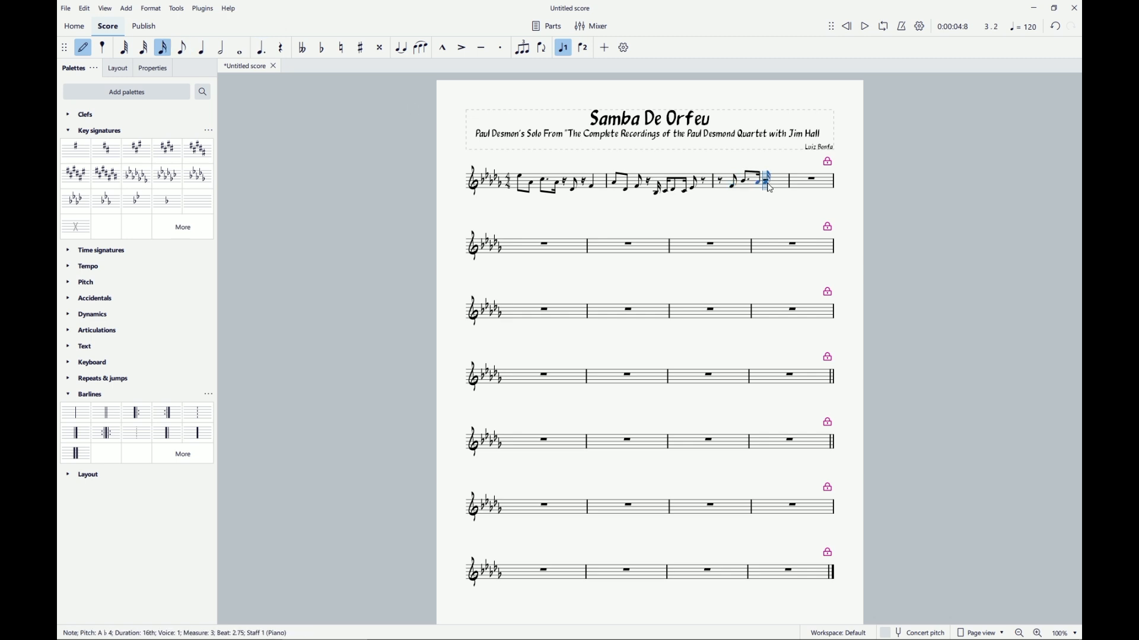
pyautogui.click(768, 186)
pyautogui.click(775, 190)
# Enter measure 4's melody with a dotted-eighth and sixteenth figure, rests and a closing sixteenth-note run ending on G4
pyautogui.press('4')
pyautogui.press('.')
pyautogui.click(791, 188)
pyautogui.click(797, 178)
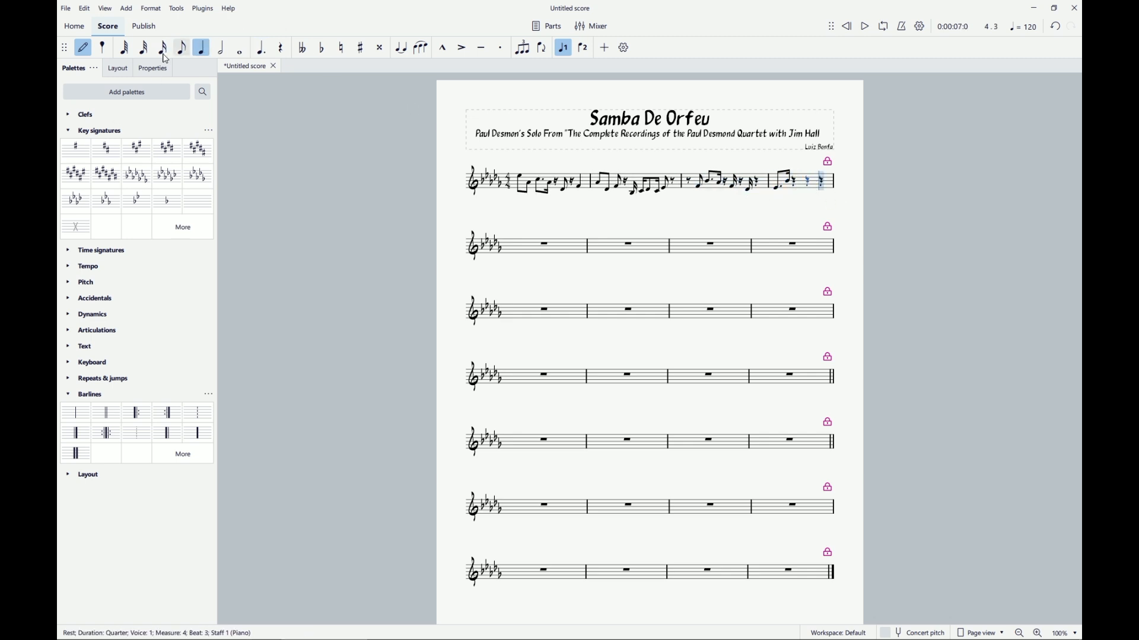
pyautogui.click(813, 183)
pyautogui.click(826, 183)
pyautogui.press('4')
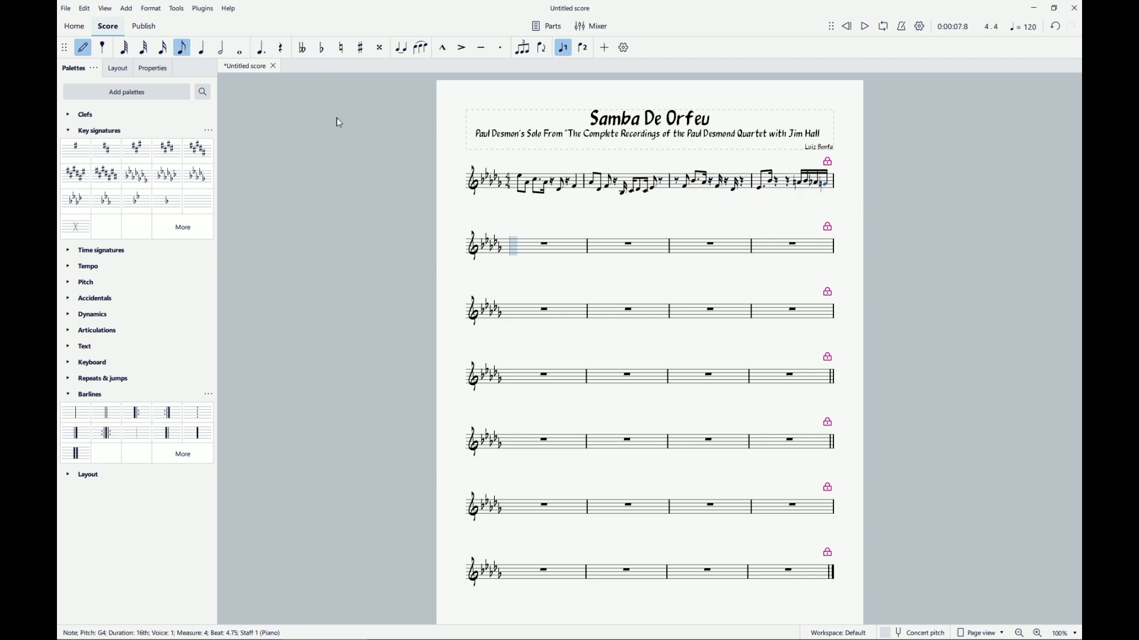
# Enter measure 5's melody with an opening eighth-note pair, a dotted-eighth and sixteenth figure on beat 2, and a closing half rest
pyautogui.press('g')
pyautogui.press('f')
pyautogui.press('.')
pyautogui.press('c')
pyautogui.press('3')
pyautogui.press('b')
pyautogui.press('5')
pyautogui.press('0')
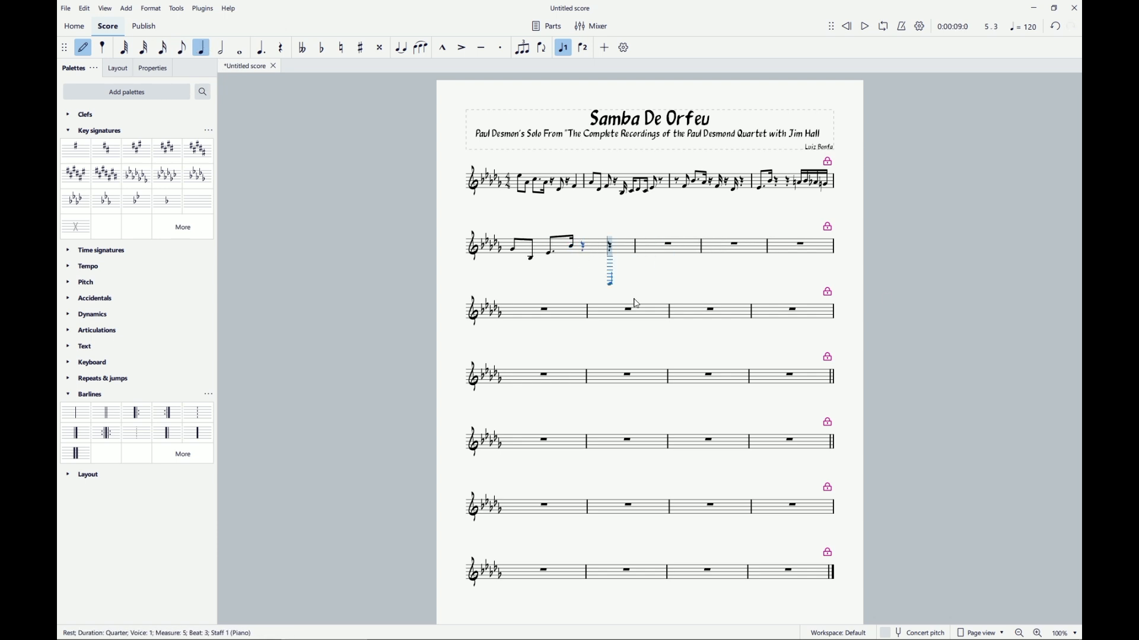
pyautogui.press('6')
pyautogui.press('0')
# Enter measure 6's opening eighth rest followed by a descending sixteenth-note run that ends on E♭4 in beat 3
pyautogui.press('4')
pyautogui.press('0')
pyautogui.press('3')
pyautogui.click(628, 237)
pyautogui.click(638, 240)
pyautogui.press('Up')
pyautogui.click(649, 241)
pyautogui.click(658, 242)
pyautogui.click(669, 246)
pyautogui.click(674, 249)
pyautogui.click(680, 252)
pyautogui.click(682, 253)
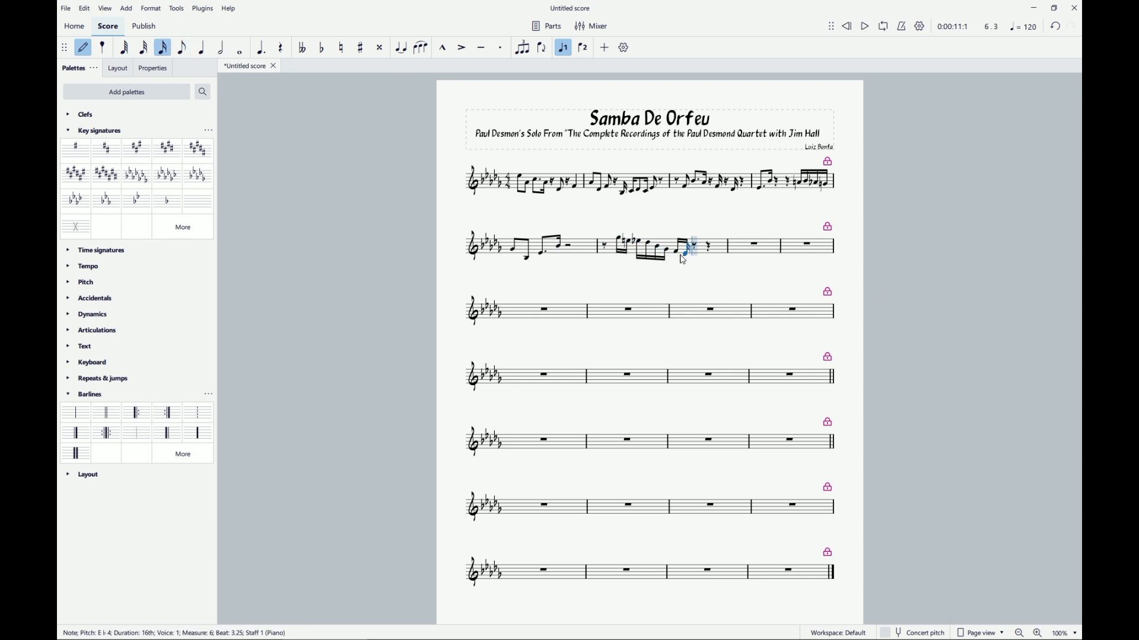
# Close measure 6 with an eighth rest and a quarter rest, and open measure 7 with a quarter rest
pyautogui.press('4')
pyautogui.press('0')
pyautogui.press('5')
pyautogui.press('0')
pyautogui.press('0')
# Enter measure 7's sixteenth notes from beat 2 up to the A♭4 in beat 4
pyautogui.press('3')
pyautogui.click(733, 253)
pyautogui.click(742, 252)
pyautogui.click(747, 248)
pyautogui.click(755, 248)
pyautogui.click(763, 246)
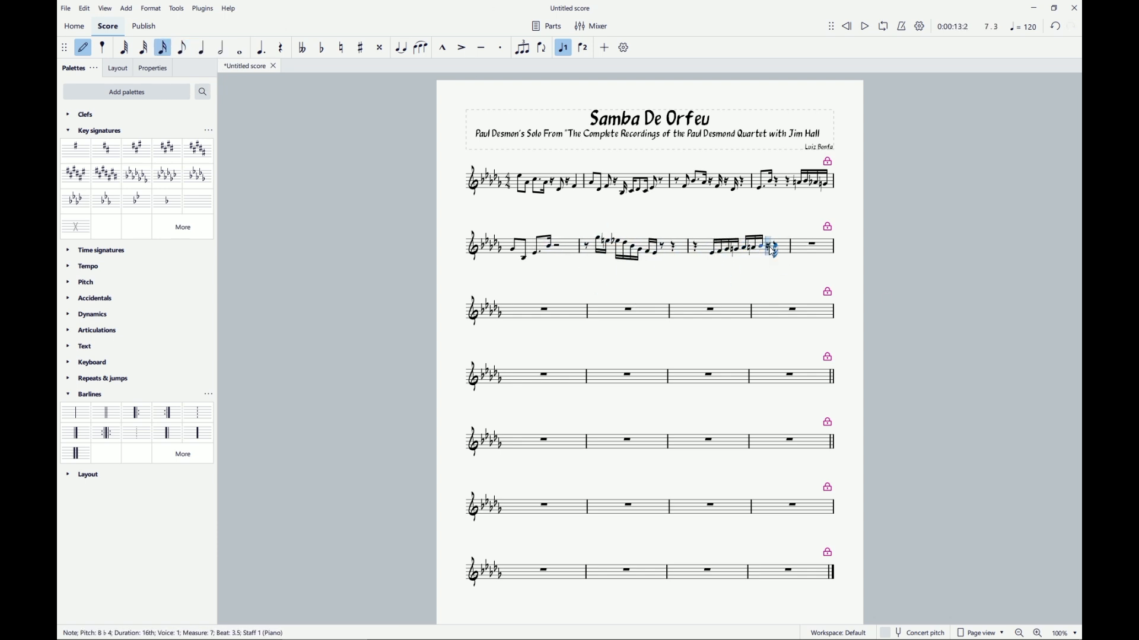
pyautogui.click(771, 246)
pyautogui.click(775, 244)
pyautogui.click(780, 248)
# Insert a triplet in the second half of measure 7's beat 4
pyautogui.click(604, 47)
pyautogui.moveTo(632, 123)
pyautogui.click(522, 48)
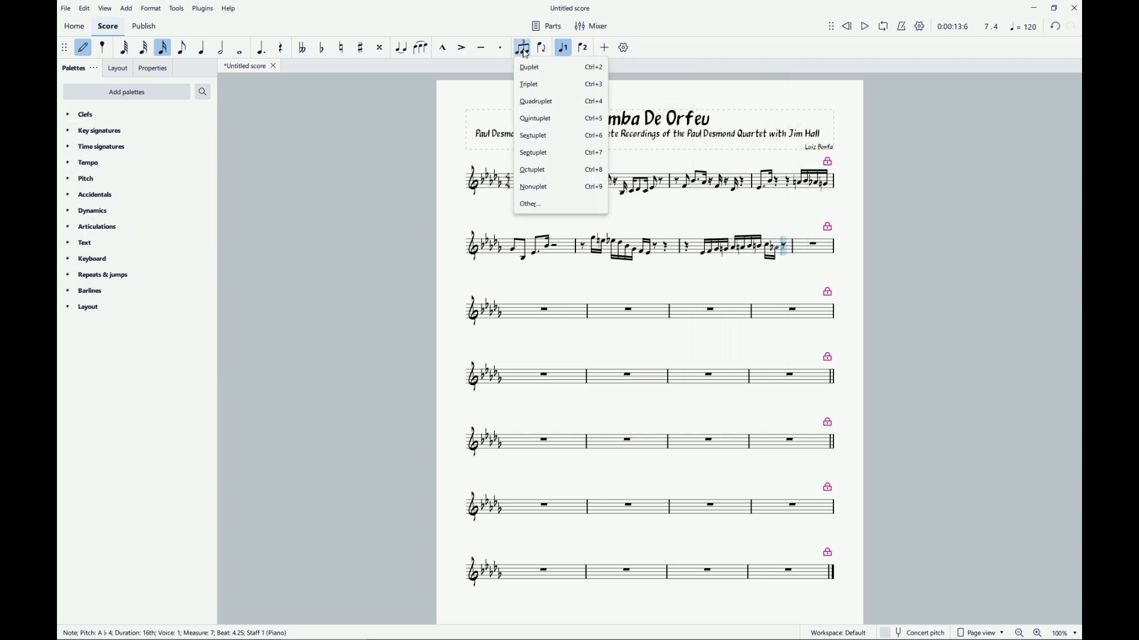
pyautogui.click(546, 95)
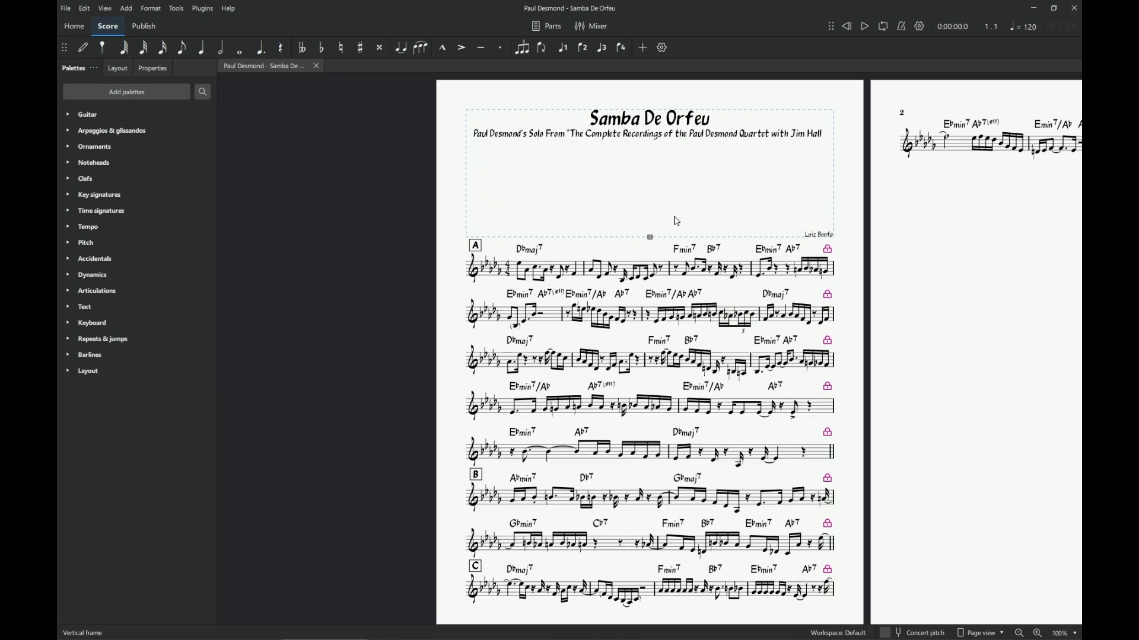
# Try resizing the title frame above the first system in the finished score, and undo the change
pyautogui.moveTo(651, 237); pyautogui.dragTo(669, 186)
pyautogui.hotkey('ctrl', 'z')
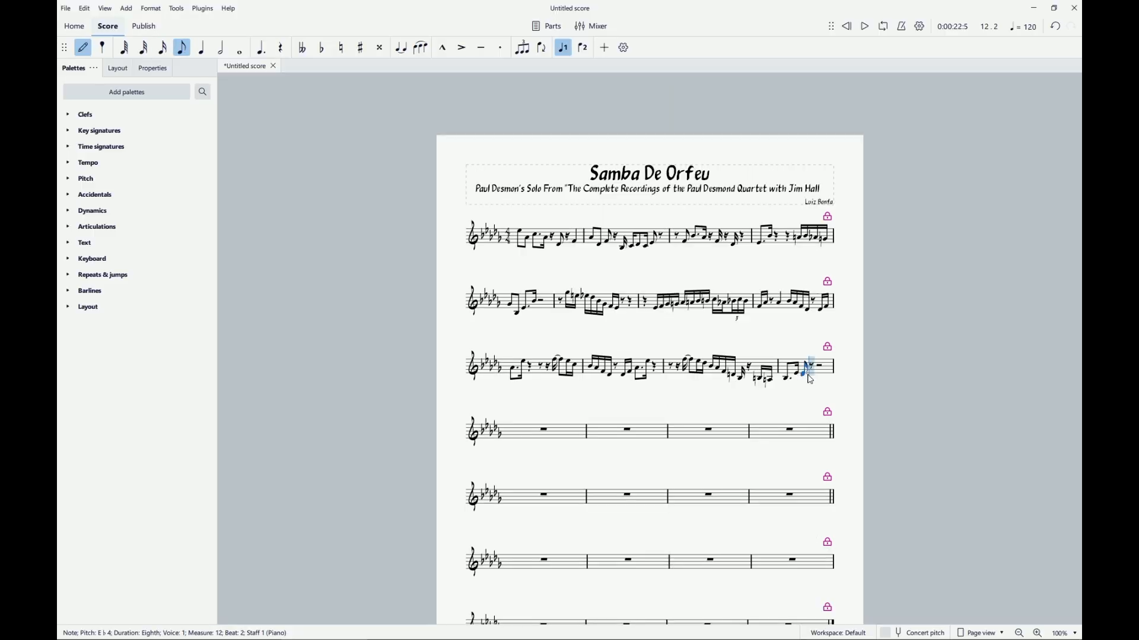
# Continue measure 12's melody after the E♭4 eighth note up to the dotted eighth B♭4 in beat 3
pyautogui.press('g')
pyautogui.press('4')
pyautogui.press('g')
pyautogui.press('5')
pyautogui.click(810, 366)
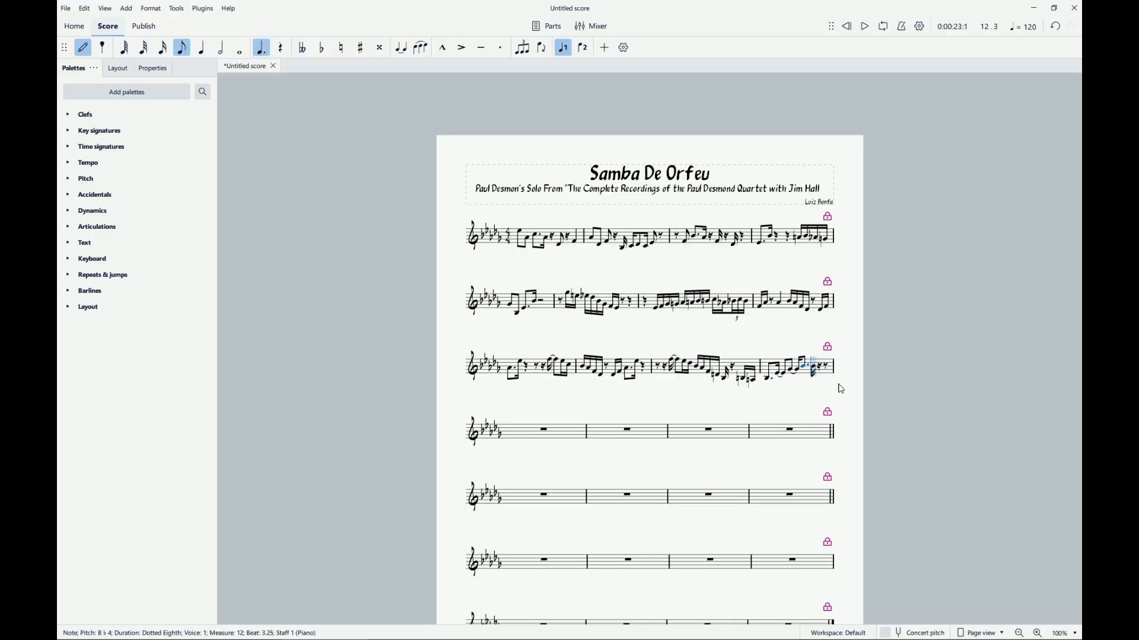
# Finish measure 12 with a four-note sixteenth run on beat 4 ending on F4
pyautogui.click(163, 47)
pyautogui.click(821, 368)
pyautogui.click(823, 369)
pyautogui.press('Up')
pyautogui.click(826, 369)
pyautogui.press('Down')
pyautogui.click(828, 371)
# Enter measure 13's melody with an opening dotted-eighth and sixteenth figure followed by sixteenth-note figures through beat 4
pyautogui.scroll(-3, 868, 435)
pyautogui.press('4')
pyautogui.press('.')
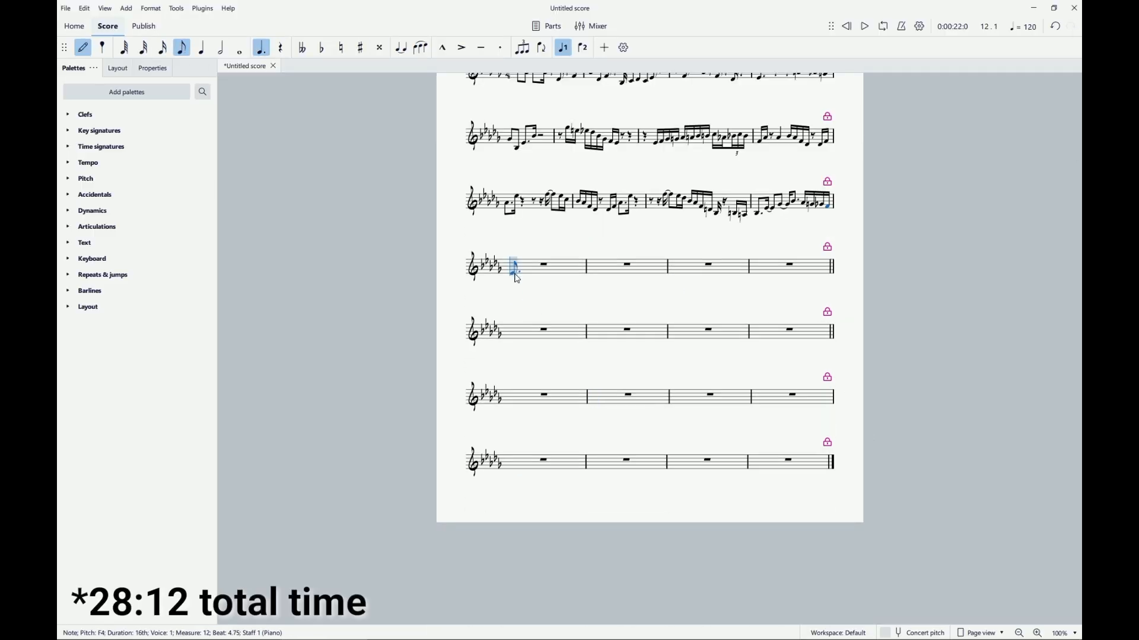
pyautogui.click(512, 272)
pyautogui.press('3')
pyautogui.click(534, 272)
pyautogui.click(575, 268)
pyautogui.click(618, 267)
pyautogui.click(630, 266)
pyautogui.click(639, 268)
pyautogui.click(646, 268)
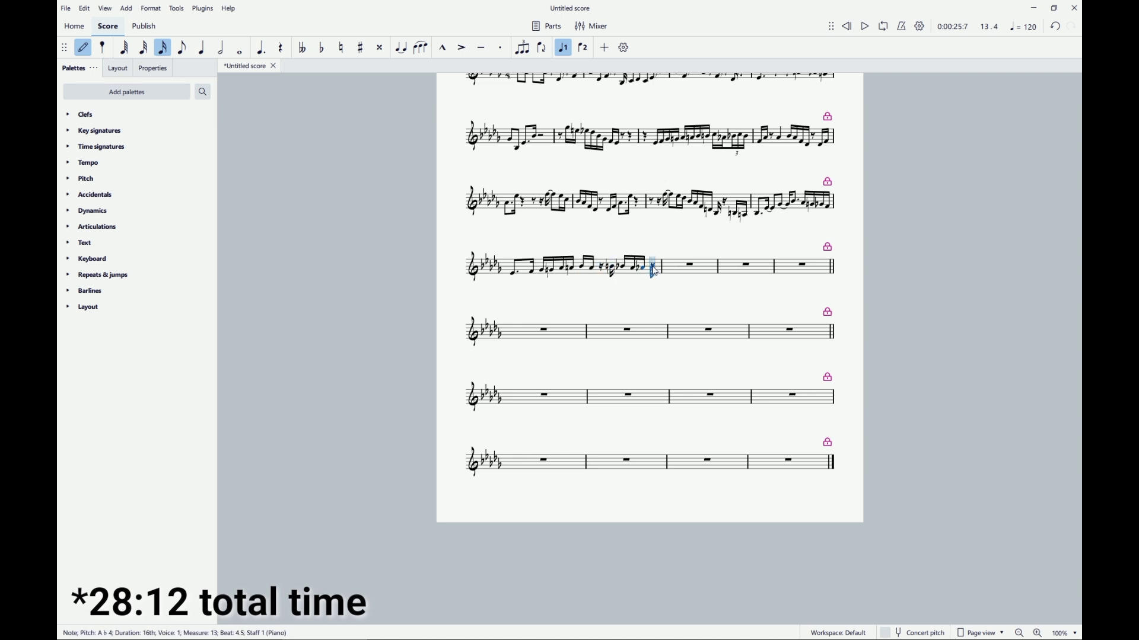
pyautogui.click(653, 270)
# Enter the first two beats of measure 14 with short-note figures ending on the sixteenth E♭4 of beat 2
pyautogui.click(658, 269)
pyautogui.click(664, 271)
pyautogui.click(671, 273)
pyautogui.click(683, 273)
pyautogui.click(182, 48)
pyautogui.click(691, 274)
pyautogui.click(163, 47)
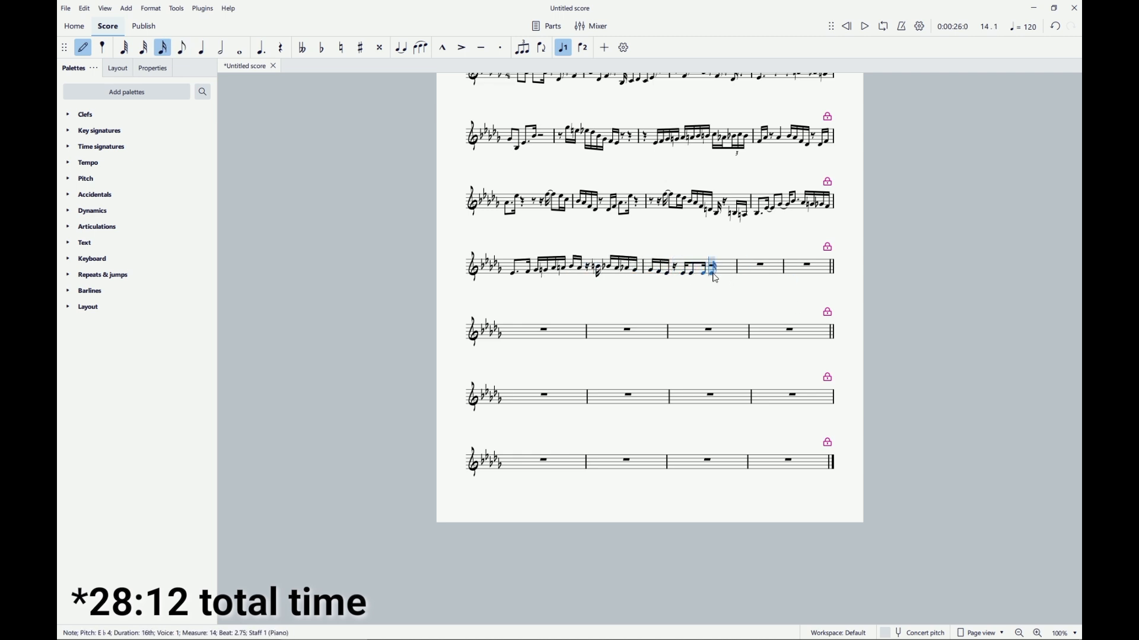
# Add a sixteenth E♭4 on measure 14's beat 3 and an accented eighth E♭4 in the second half of that beat
pyautogui.click(714, 274)
pyautogui.click(182, 48)
pyautogui.click(720, 274)
pyautogui.hotkey('ctrl', 'z')
pyautogui.click(162, 47)
pyautogui.press('5')
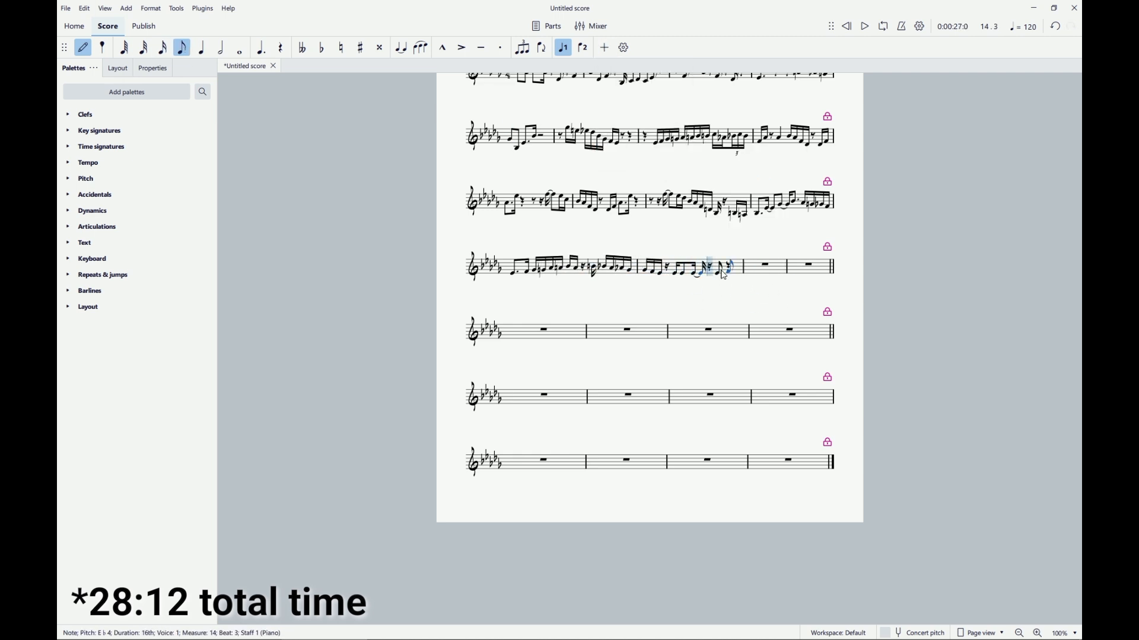
pyautogui.click(727, 277)
pyautogui.hotkey('shift', 'v')
pyautogui.scroll(-1, 725, 279)
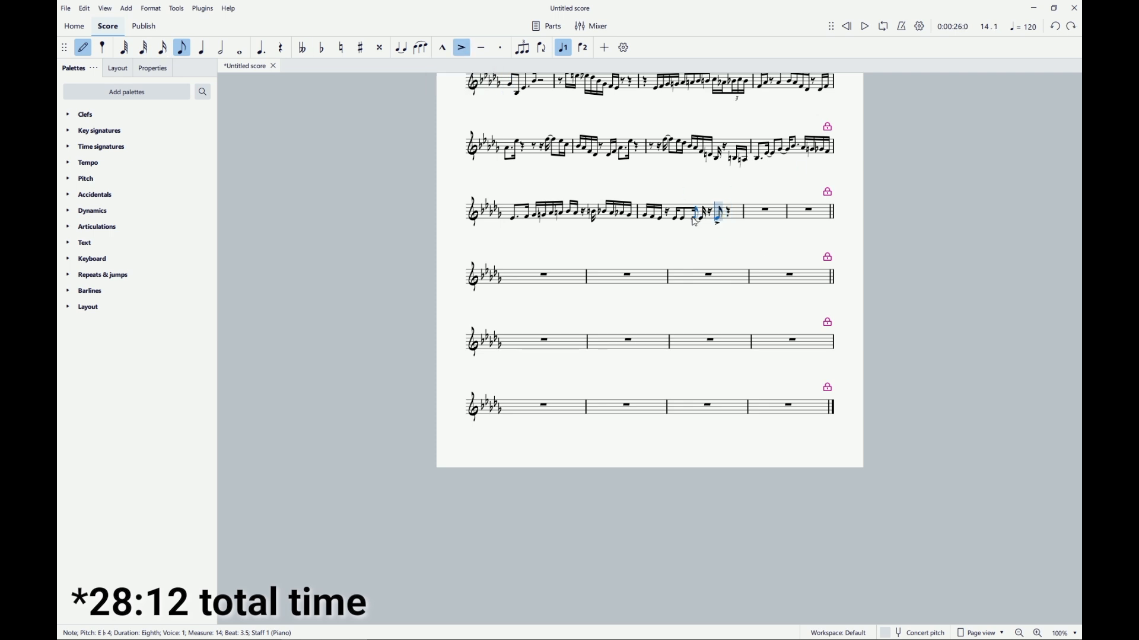
# Enter measure 15's opening rest, dotted-eighth note and quarter note
pyautogui.scroll(2, 729, 234)
pyautogui.click(162, 47)
pyautogui.click(764, 321)
pyautogui.click(182, 47)
pyautogui.click(262, 47)
pyautogui.click(741, 320)
pyautogui.click(201, 47)
pyautogui.click(754, 322)
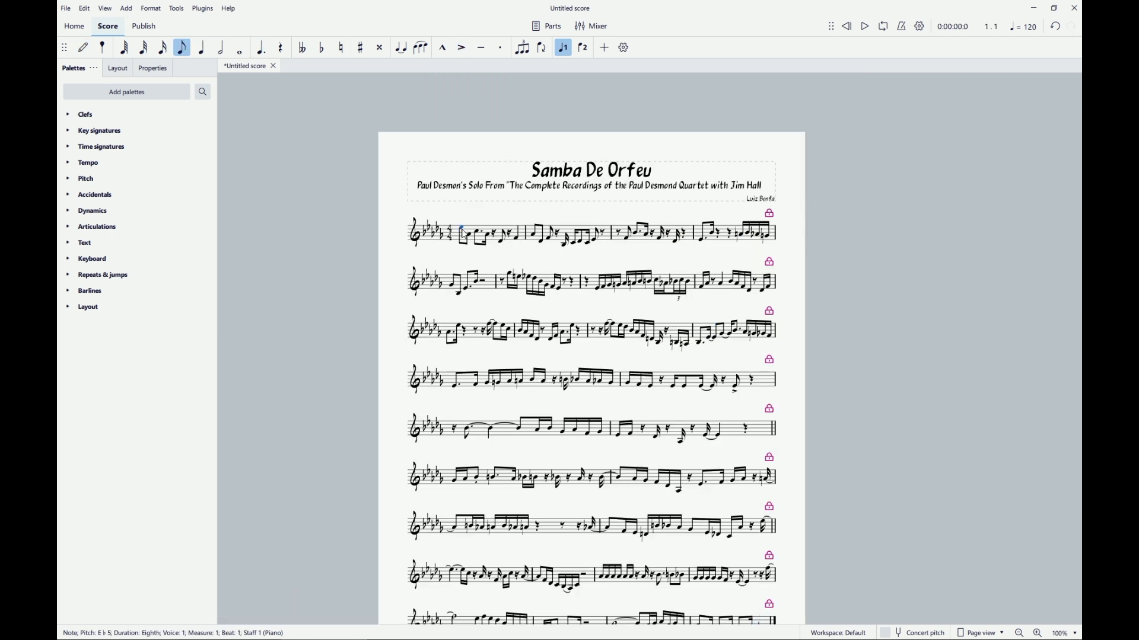
# Add chord symbols to the first system: Dbmaj7 in measure 1, Fmin7 and Bb7 in measure 3, Ebmin7 and Ab7 in measure 4
pyautogui.hotkey('ctrl', 'k')
pyautogui.write('Dbmaj7')
pyautogui.press('Tab')
pyautogui.press('Tab')
pyautogui.write('Fmin7  Bb7')
pyautogui.press('Tab')
pyautogui.write('Ebmin7  Ab7')
pyautogui.press('Tab')
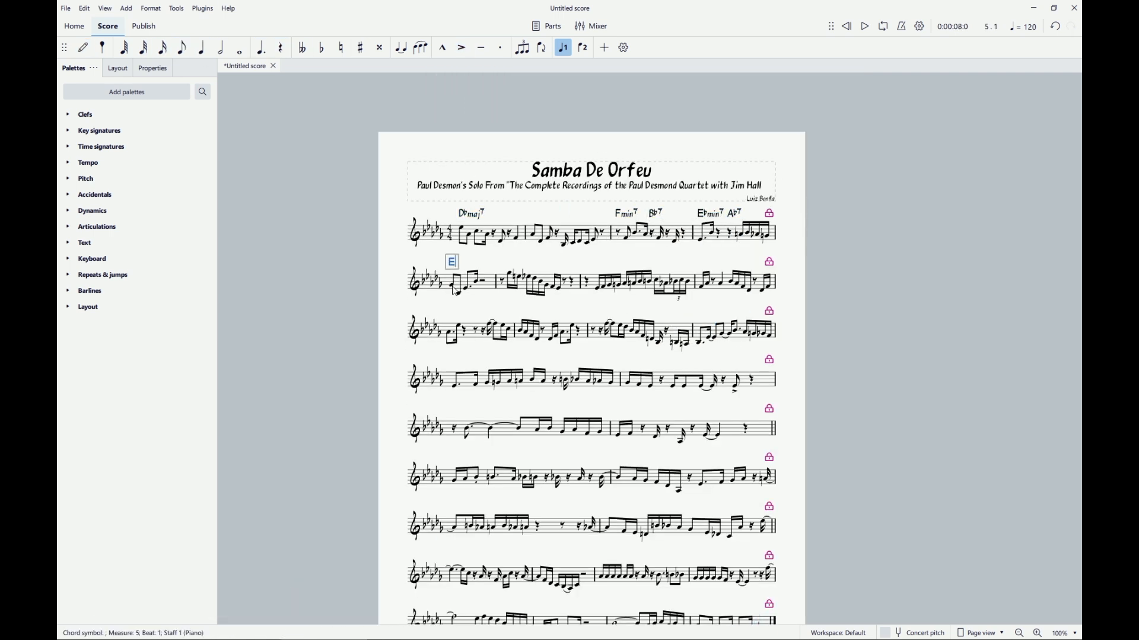
# Add chord symbols Ebmin7 and Ab7(#11) in measure 5, Ebmin7/Ab and Ab7 in measures 6 and 7, and Dbmaj7 in measure 8
pyautogui.write('Ebmin7  Ab7(#11)')
pyautogui.press('Tab')
pyautogui.write('Ebmin7/Ab  Ab7')
pyautogui.click(593, 283)
pyautogui.hotkey('ctrl', 'k')
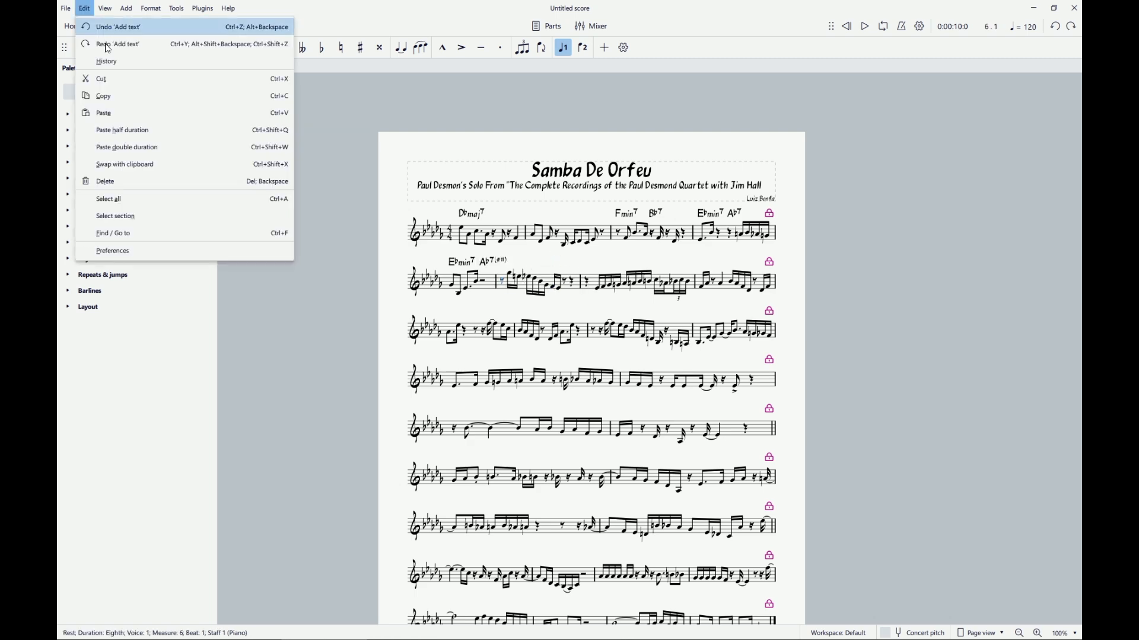
pyautogui.write('Ebmin7/Ab  Ab7 Ebmin7/Ab Ab7')
pyautogui.press('Tab')
pyautogui.write('Dbmaj7')
# Add chord symbols Dbmaj7 in measure 9, Fmin7 and Bb7 in measure 11, and Ebmin7 and Ab7 in measure 12
pyautogui.click(475, 335)
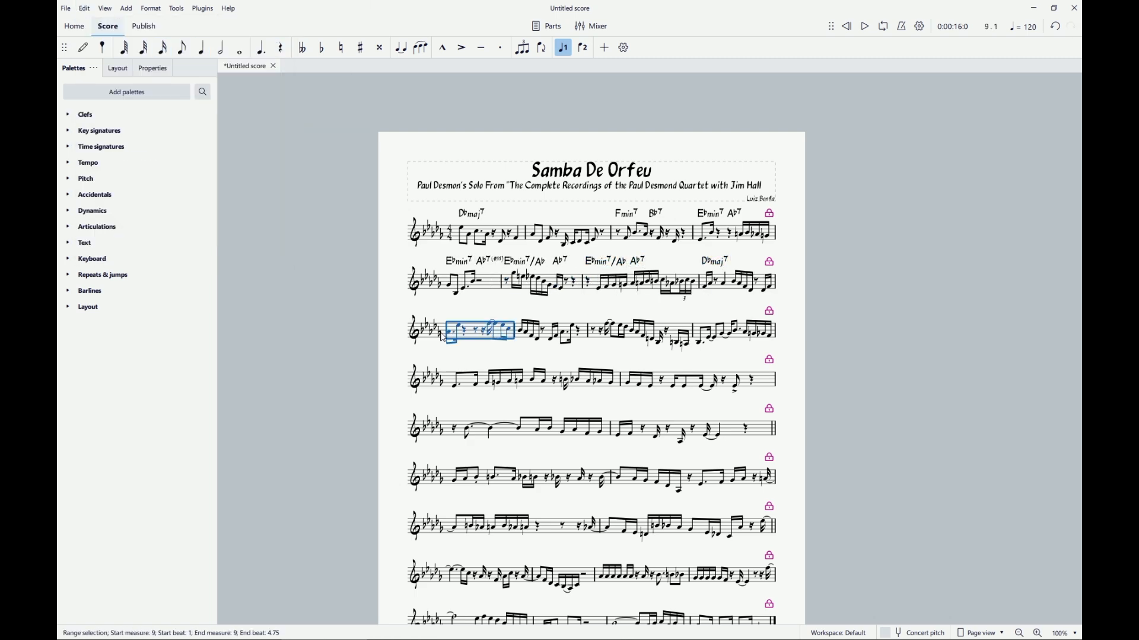
pyautogui.hotkey('ctrl', 'k')
pyautogui.write('Dbmaj7')
pyautogui.press('Tab')
pyautogui.press('Tab')
pyautogui.write('Fmin7  Bb7')
pyautogui.press('Tab')
pyautogui.write('Ebmin7  Ab7')
# Add chord symbols Ebmin7/Ab and Ab7(#11) in measure 13, Ebmin7/Ab and Ab7 in measure 14, and Ebmin7 and Ab7 in measure 15
pyautogui.press('Tab')
pyautogui.write('Ebmin7/Ab  Ab7(#11)')
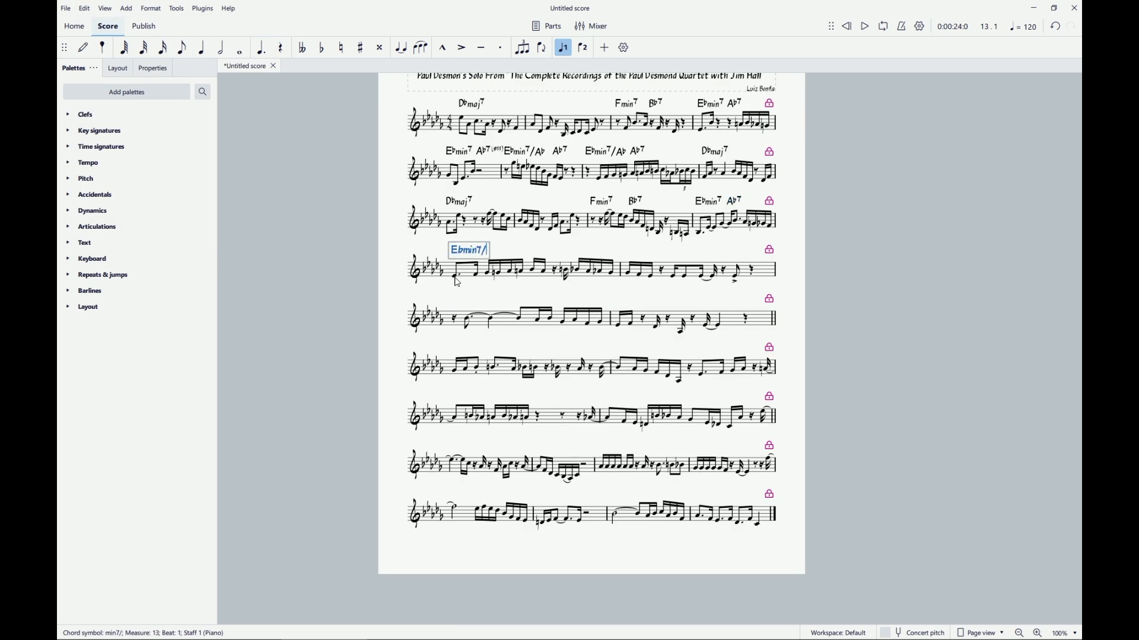
pyautogui.press('Tab')
pyautogui.write('Ebmin7/Ab  Ab7')
pyautogui.press('Tab')
pyautogui.write('Ebmin7  Ab7')
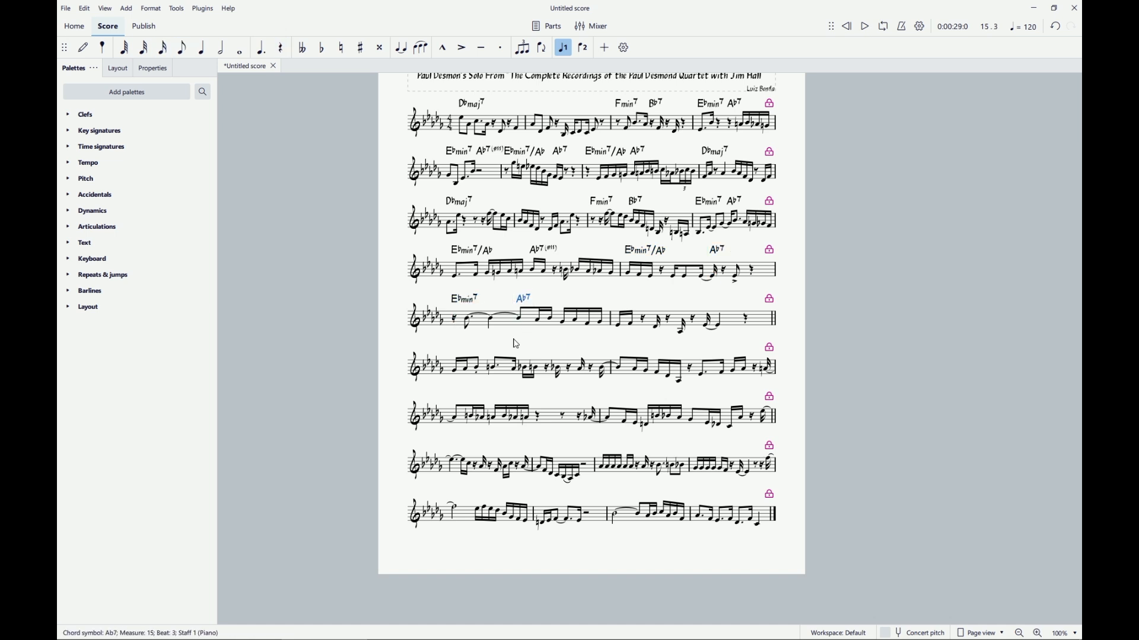
# Add chord symbols Dbmaj7 in measure 16, Abmin7 and Db7 in measure 17, and Gbmaj7 in measure 18
pyautogui.press('Tab')
pyautogui.write('Dbmaj7\tAbmin7  Db7')
pyautogui.press('Tab')
pyautogui.write('Gbmaj7')
# Add chord symbols Gbmin7 and Cb7 in measure 19, and Fmin7, Bb7, Ebmin7 and Ab7 in measure 20
pyautogui.press('Tab')
pyautogui.write('Gbmin7  Cb7')
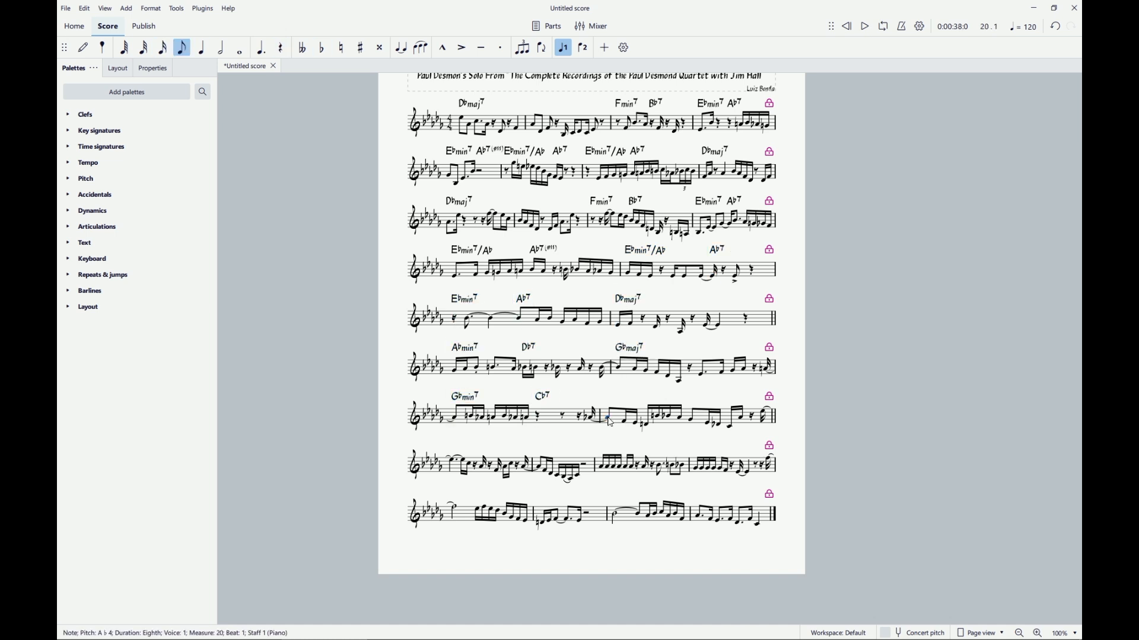
pyautogui.press('Tab')
pyautogui.write('Fmin7 Bb7 Ebmin7 Ab7')
# Add chord symbols Dbmaj7 in measure 21, Fmin7 and Bb7 in measure 23, and Ebmin7 and Ab7 in measure 24
pyautogui.click(451, 469)
pyautogui.hotkey('ctrl', 'k')
pyautogui.write('Dbmaj7')
pyautogui.press('Tab')
pyautogui.press('Tab')
pyautogui.write('Fmin7  Bb7  Ebmin7  Ab7')
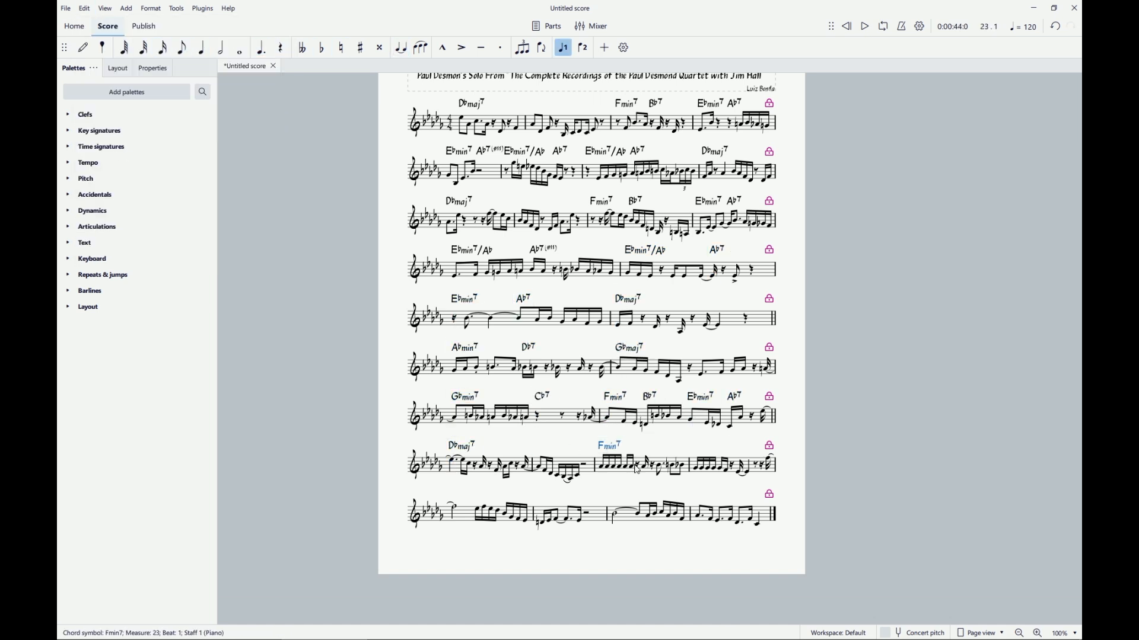
# Add chord symbols Ebmin7 and Ab7(#11) in measure 25
pyautogui.press('Tab')
pyautogui.write('Ebmin7')
pyautogui.click(479, 460)
pyautogui.hotkey('ctrl', 'k')
pyautogui.write('Ab7(#11)')
pyautogui.press('Tab')
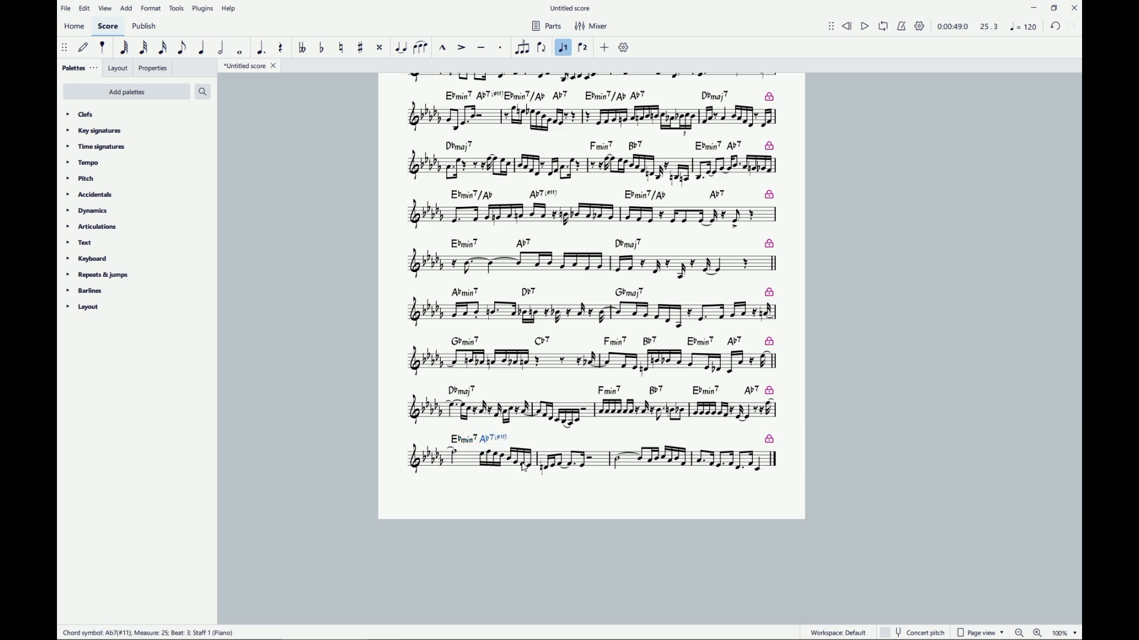
# Add the closing chord symbols: Emin7/Ab and Ab7 in measure 26, Ebmin7 and Ab7 in measure 27, and Dbmaj7 in measure 28
pyautogui.write('Emin7/Ab  Ab7')
pyautogui.press('Tab')
pyautogui.write('Ebmin7  Ab7')
pyautogui.press('Tab')
pyautogui.write('Dbmaj7')
pyautogui.press('Escape')
# Add rehearsal marks A at measure 1, B at measure 17 and C at measure 21
pyautogui.scroll(3, 703, 466)
pyautogui.click(486, 178)
pyautogui.click(605, 47)
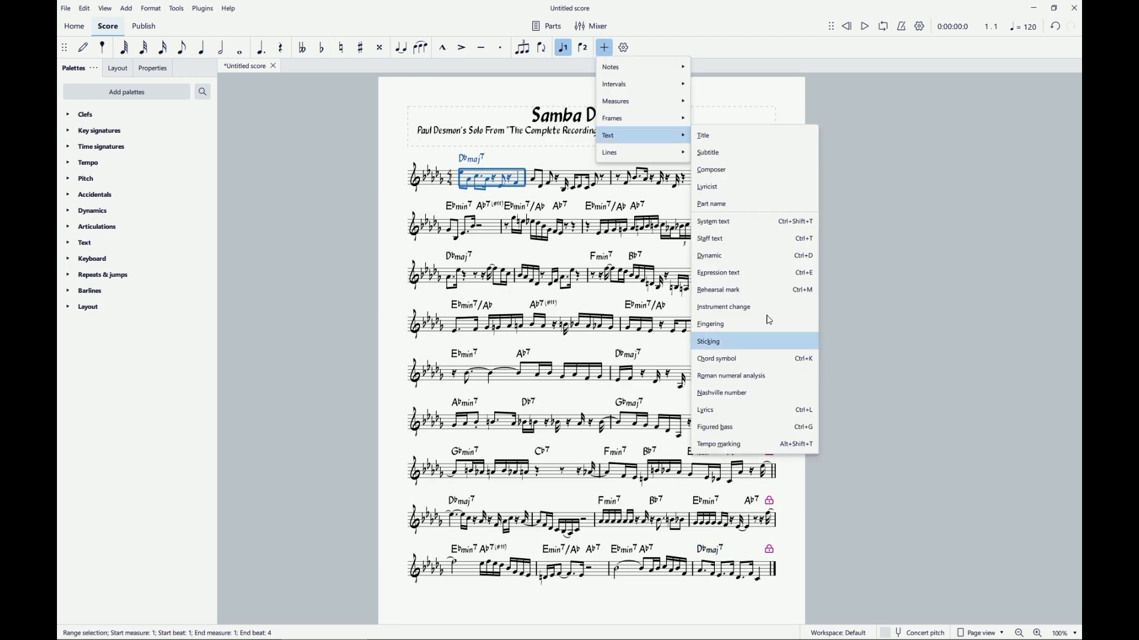
pyautogui.click(737, 336)
pyautogui.rightClick(449, 409)
pyautogui.click(451, 520)
pyautogui.hotkey('ctrl', 'm')
pyautogui.click(456, 236)
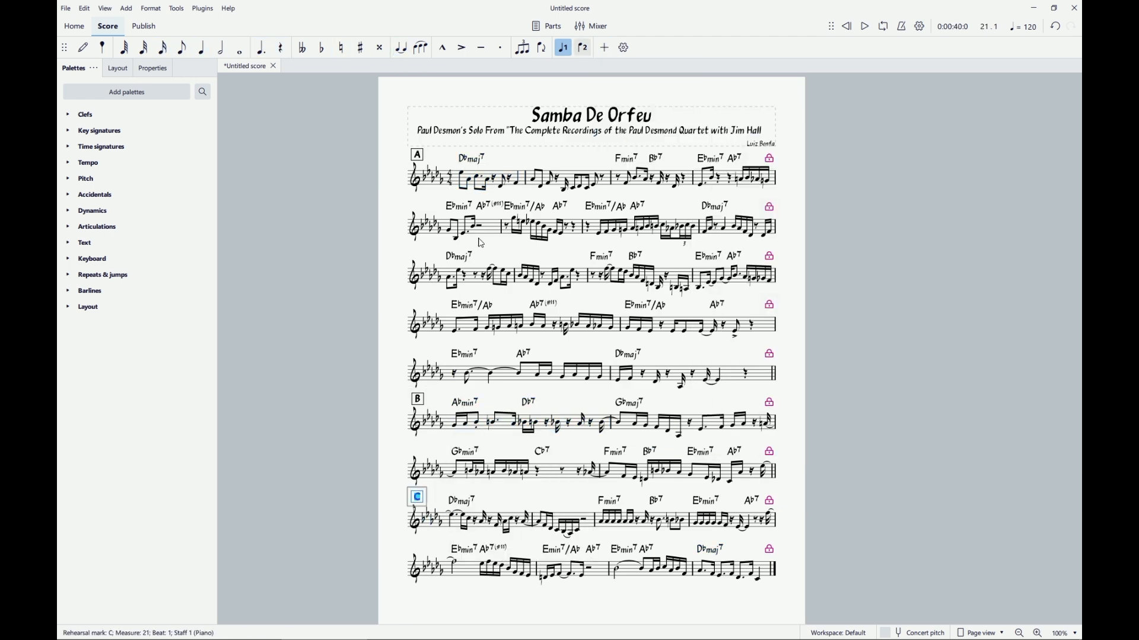
pyautogui.click(605, 47)
pyautogui.moveTo(621, 136)
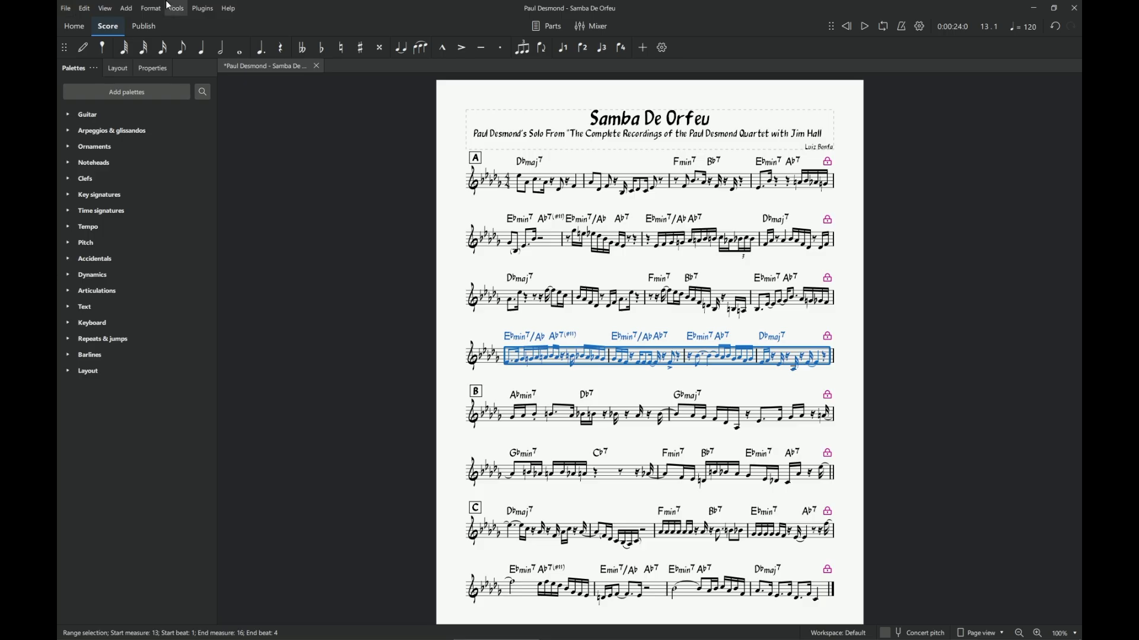
# Lock the layout of measures 13 to 16 in the finished score with an adjusted number of measures per system
pyautogui.click(152, 9)
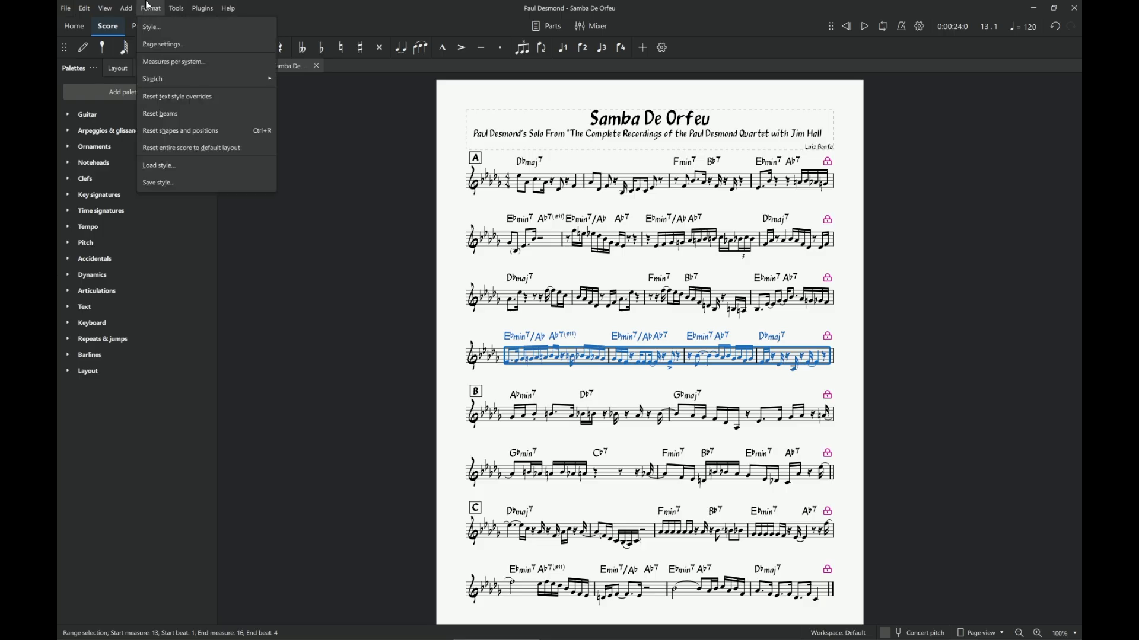
pyautogui.click(192, 62)
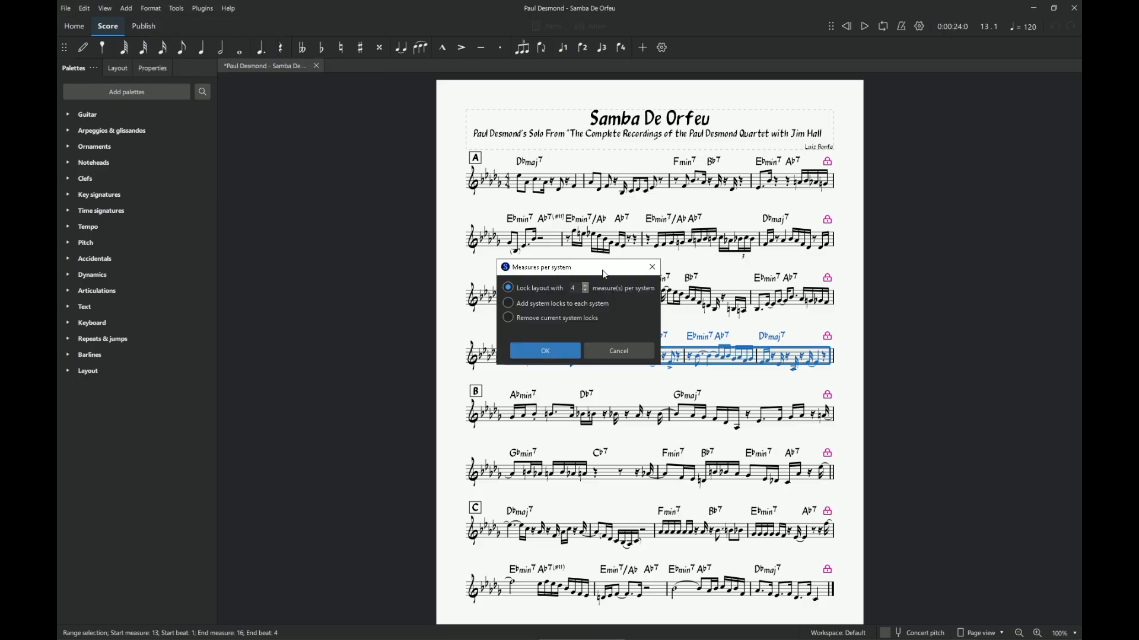
pyautogui.click(580, 288)
pyautogui.click(557, 350)
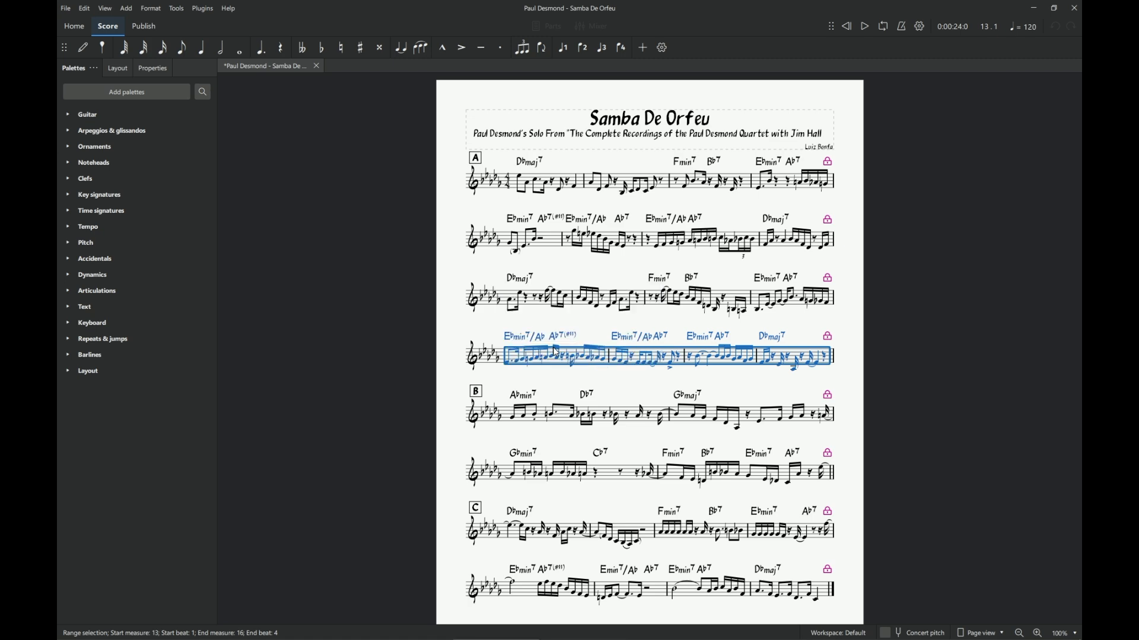
# Review the measures-per-system options for measures 1 to 8 of the finished score without applying any
pyautogui.moveTo(148, 190); pyautogui.dragTo(994, 514)
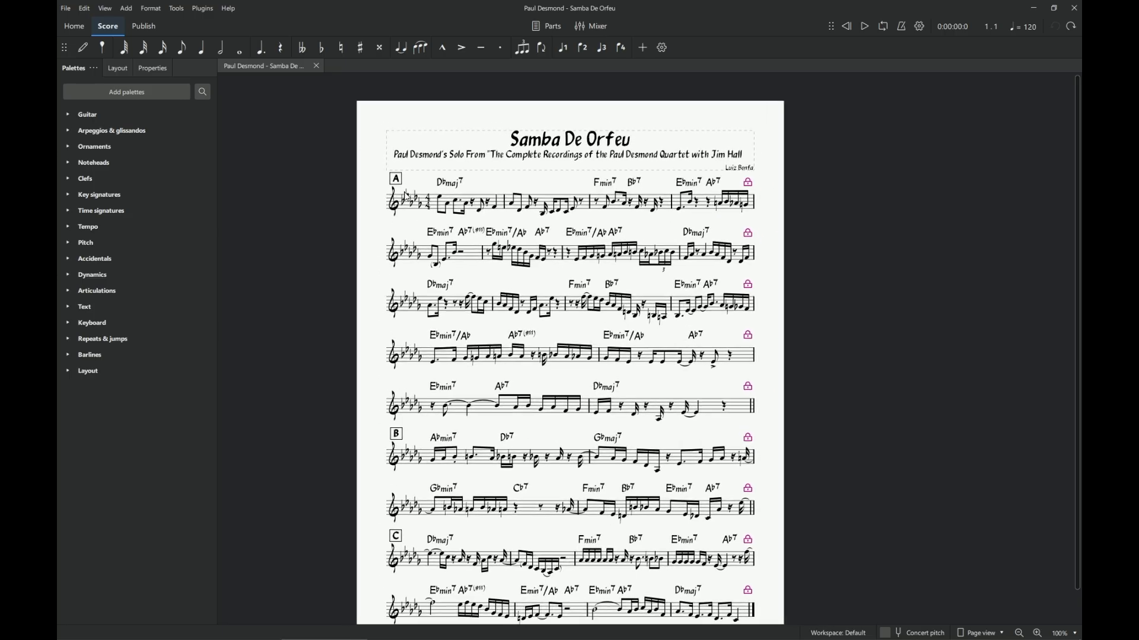
pyautogui.moveTo(377, 190); pyautogui.dragTo(358, 171)
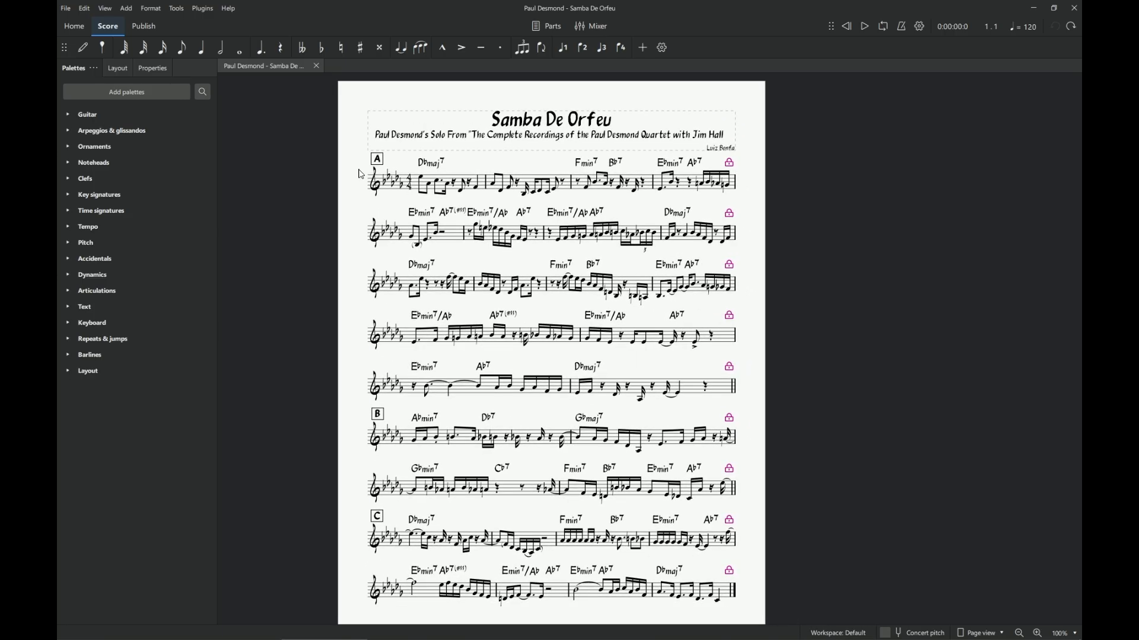
pyautogui.click(428, 187)
pyautogui.click(421, 184)
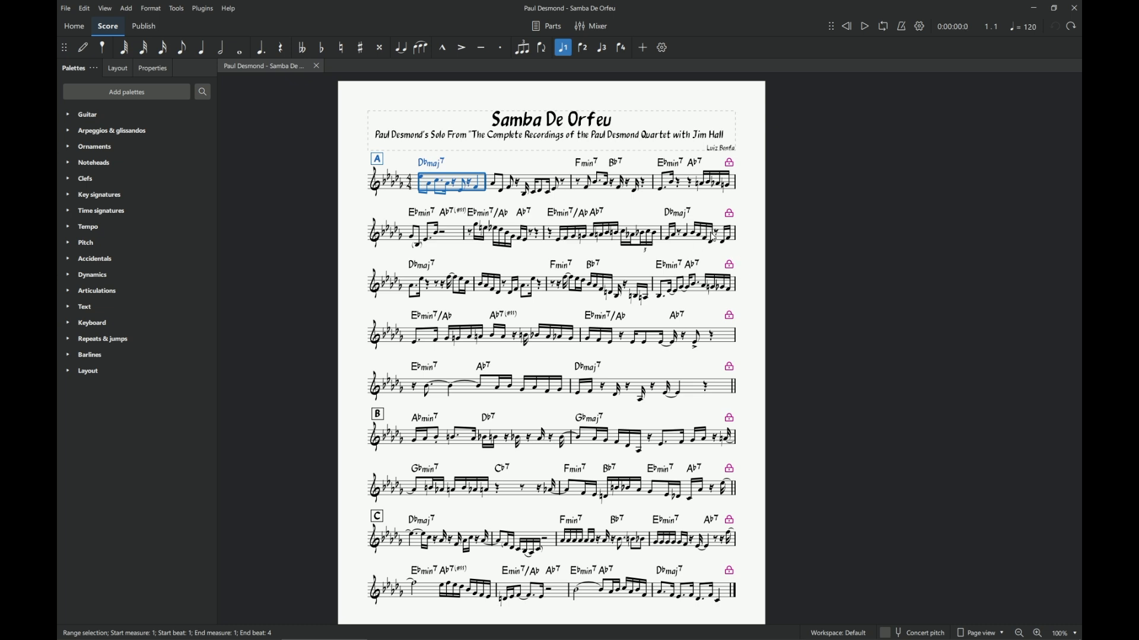
pyautogui.keyDown('shift'); pyautogui.click(716, 236); pyautogui.keyUp('shift')
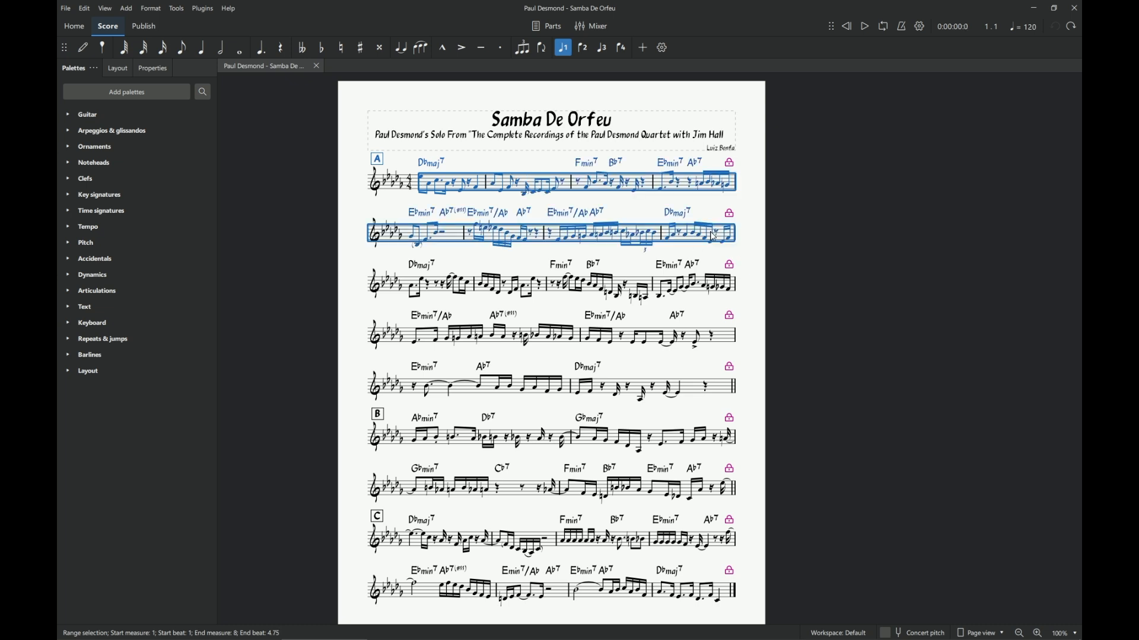
pyautogui.click(151, 8)
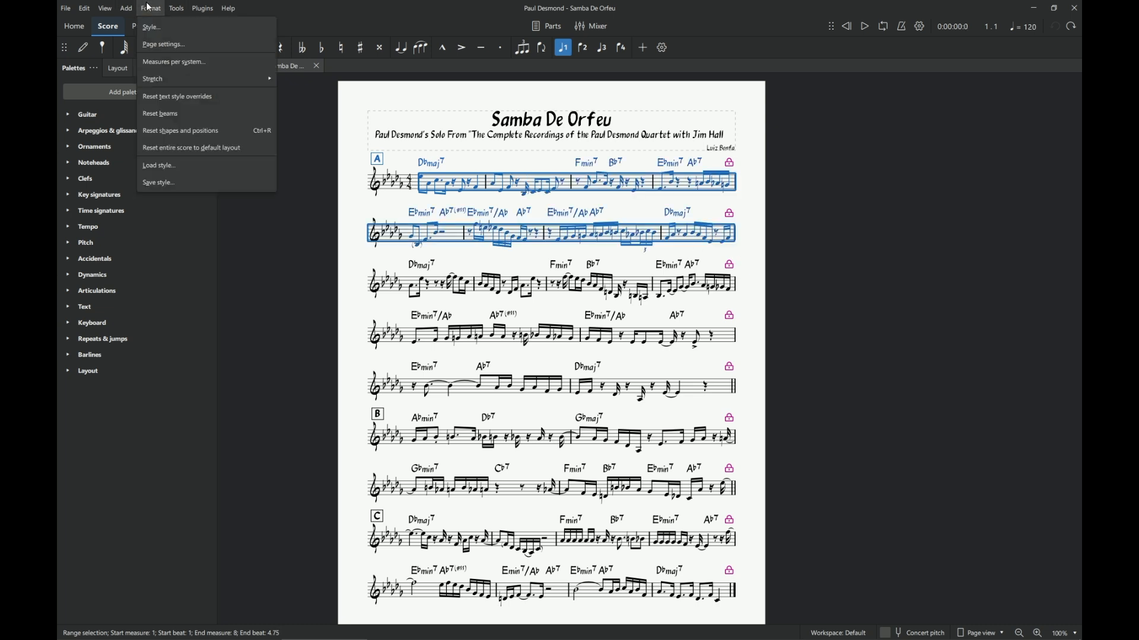
pyautogui.click(178, 63)
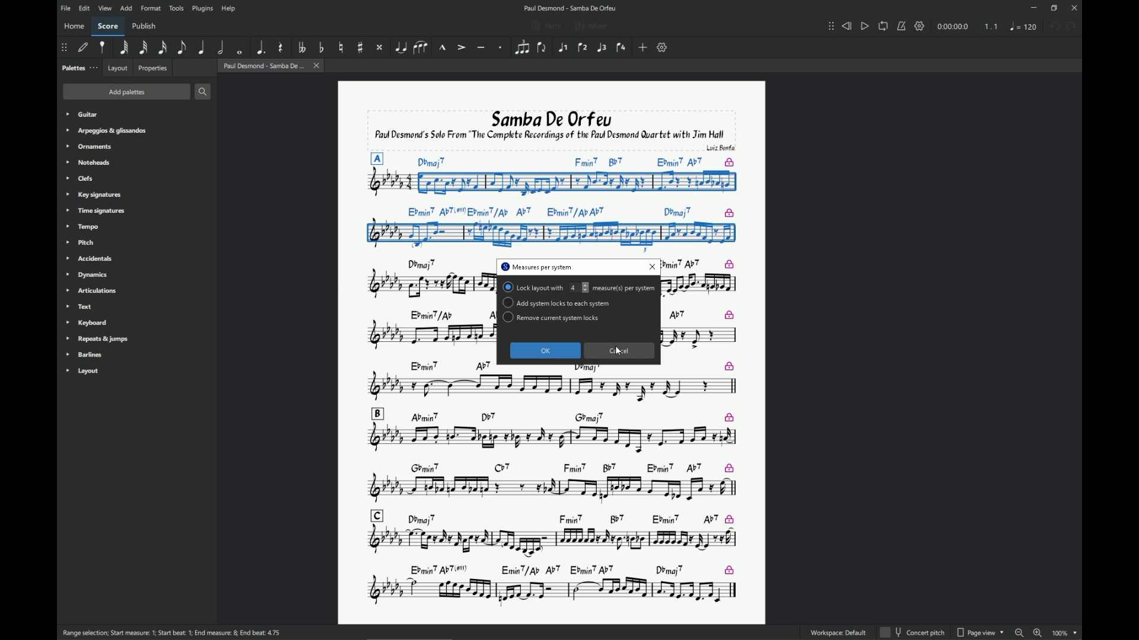
pyautogui.click(616, 353)
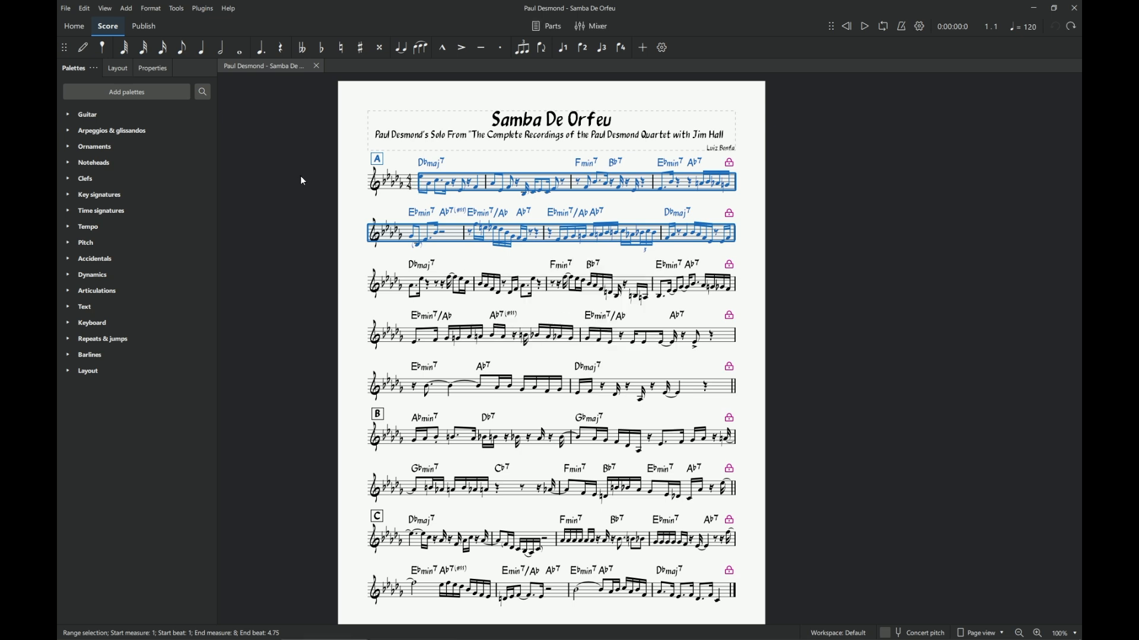
pyautogui.click(362, 180)
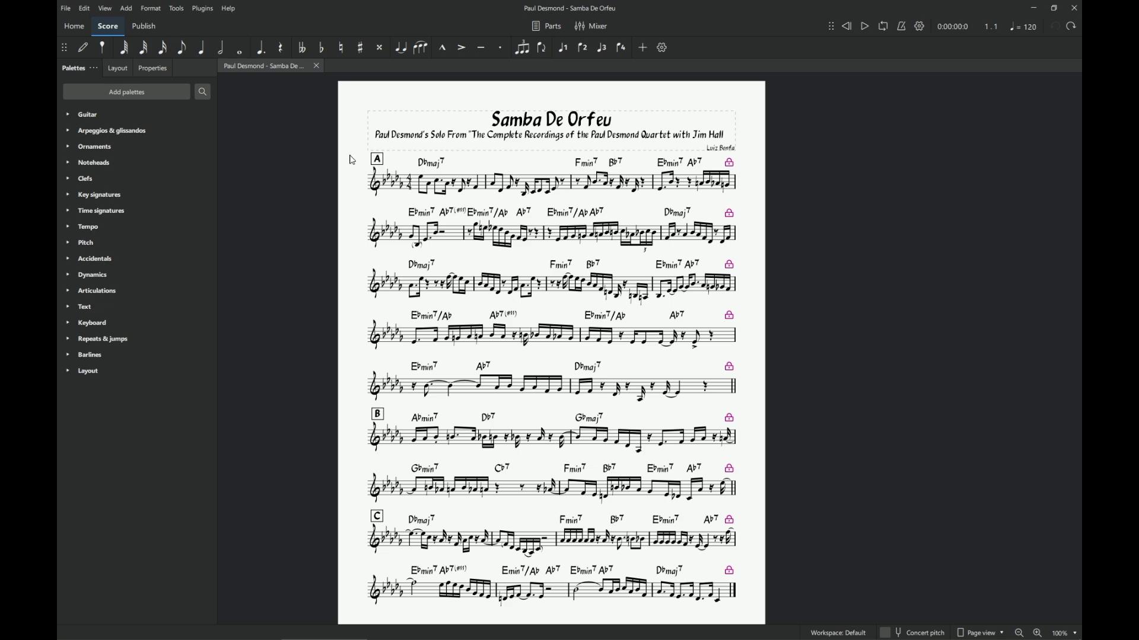
pyautogui.moveTo(352, 160)
pyautogui.mouseDown()
pyautogui.moveTo(668, 445)
pyautogui.moveTo(402, 228)
pyautogui.moveTo(360, 135)
pyautogui.moveTo(361, 177)
pyautogui.moveTo(350, 176)
pyautogui.mouseUp()
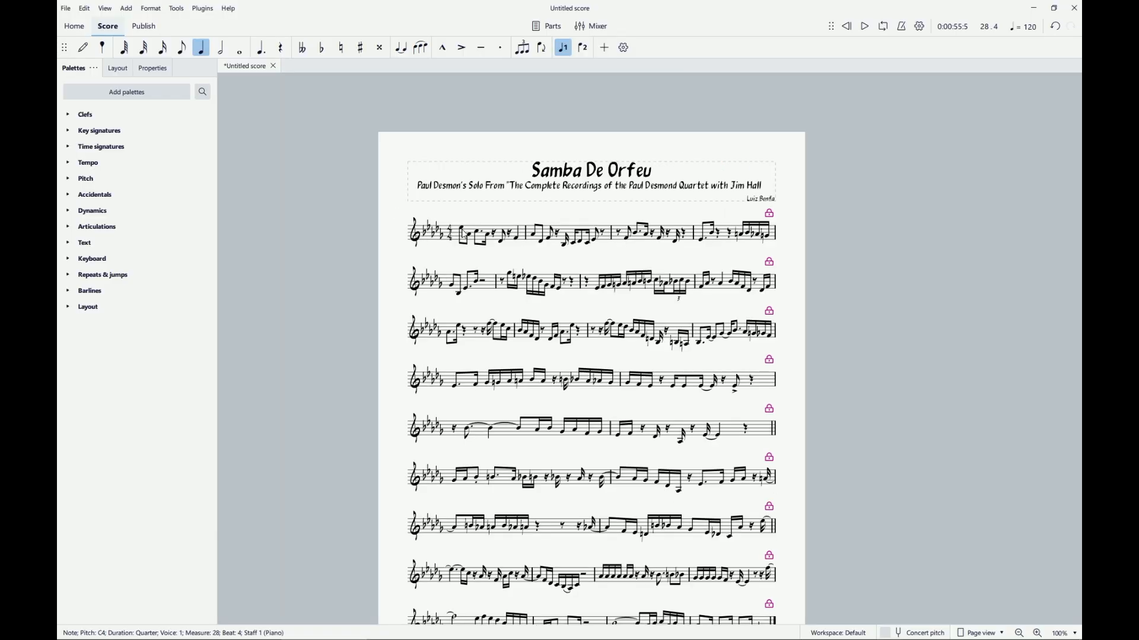
# Add the chord symbol Dbmaj7 above the first note of measure 1 in the untitled score
pyautogui.click(466, 235)
pyautogui.hotkey('ctrl', 'k')
pyautogui.write('D')
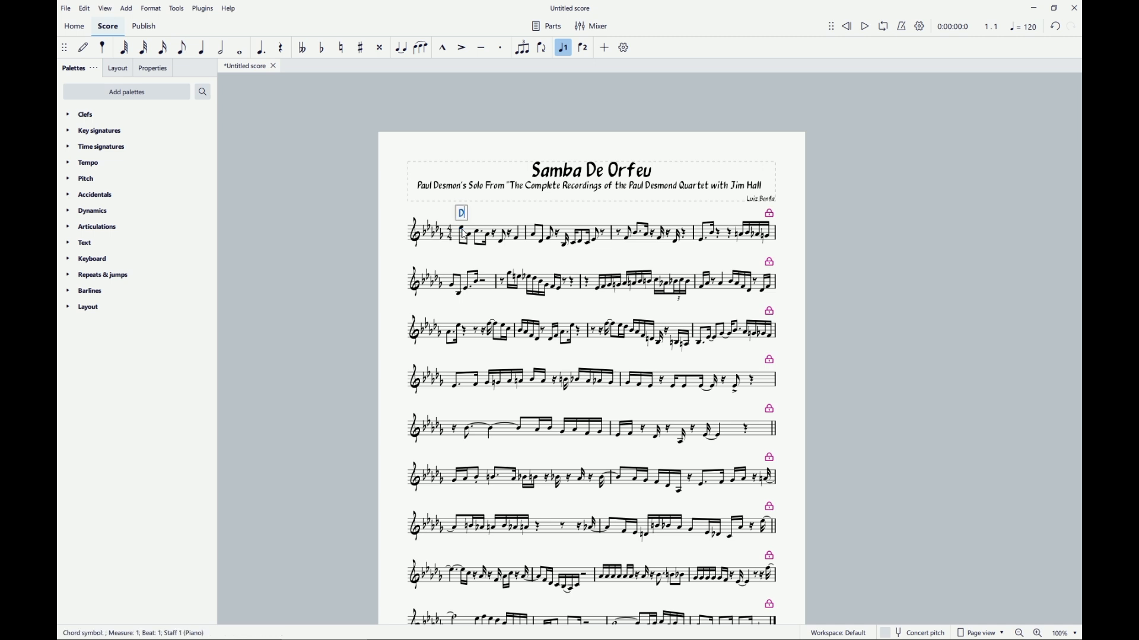
pyautogui.write('bmaj7')
pyautogui.press('Escape')
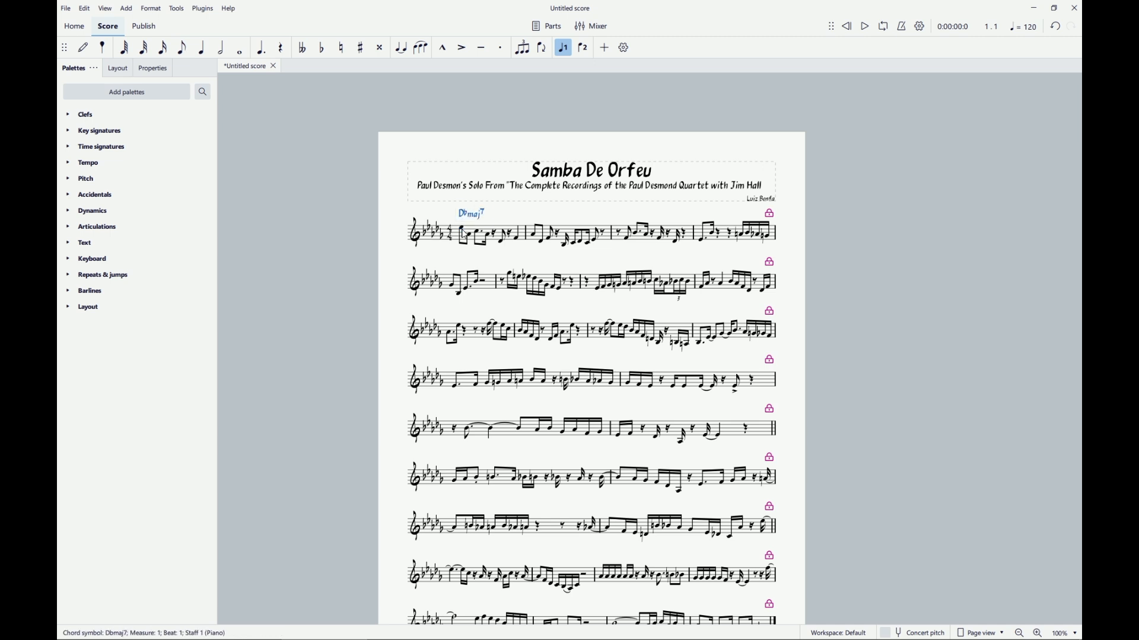
# Add chord symbols Fmin7 on beat 1 and Bb7 on beat 3 of measure 3
pyautogui.click(621, 236)
pyautogui.hotkey('ctrl', 'k')
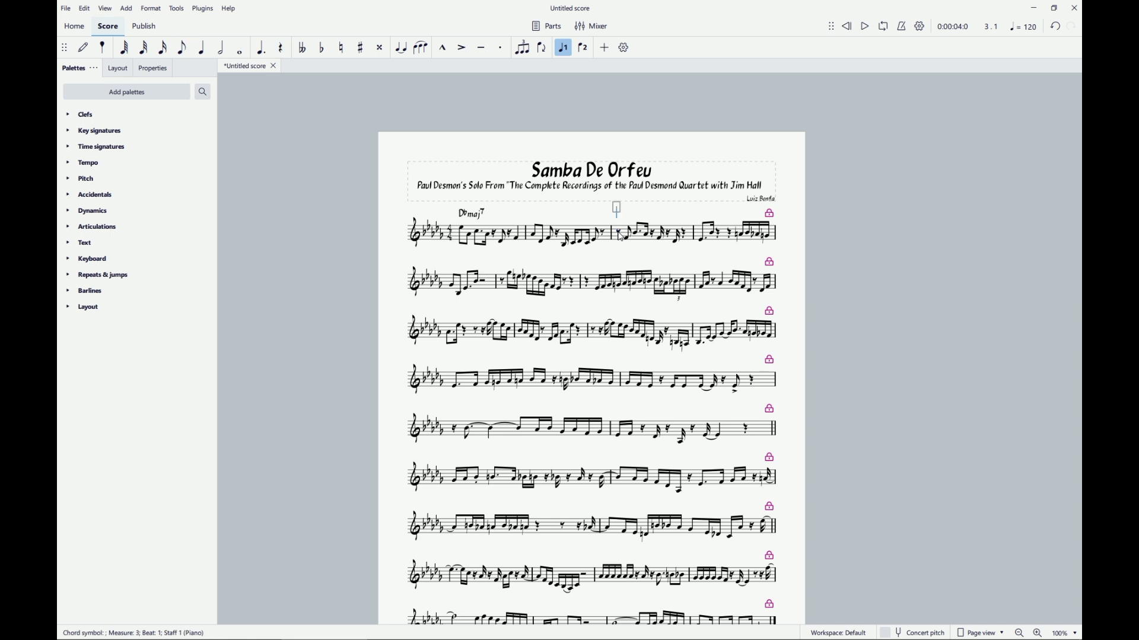
pyautogui.write('Fmin')
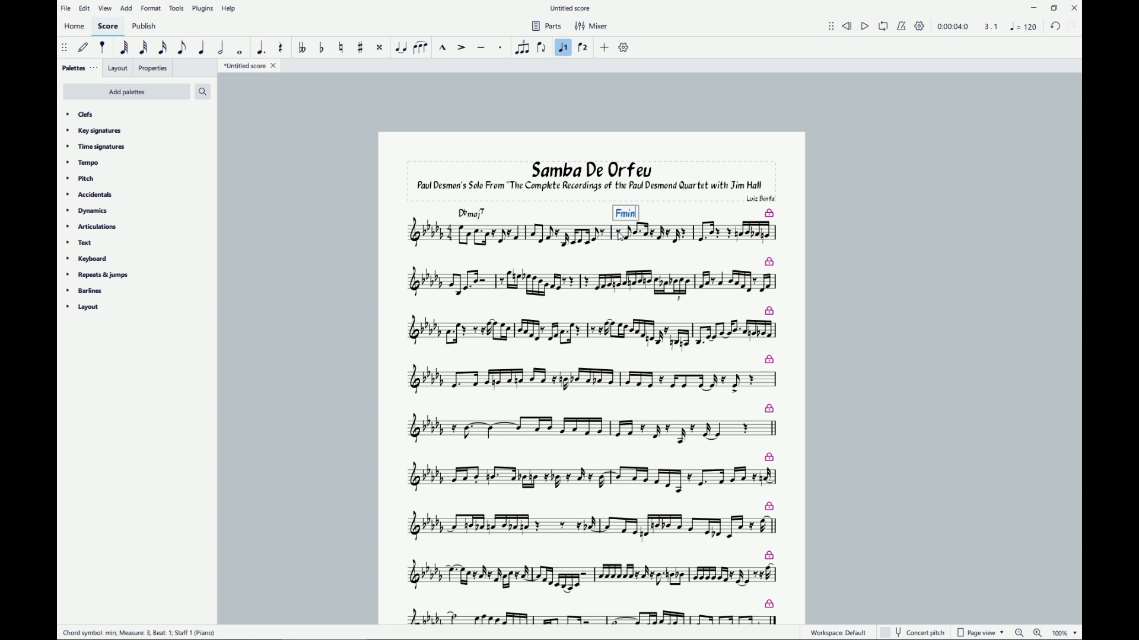
pyautogui.write('7')
pyautogui.press('Escape')
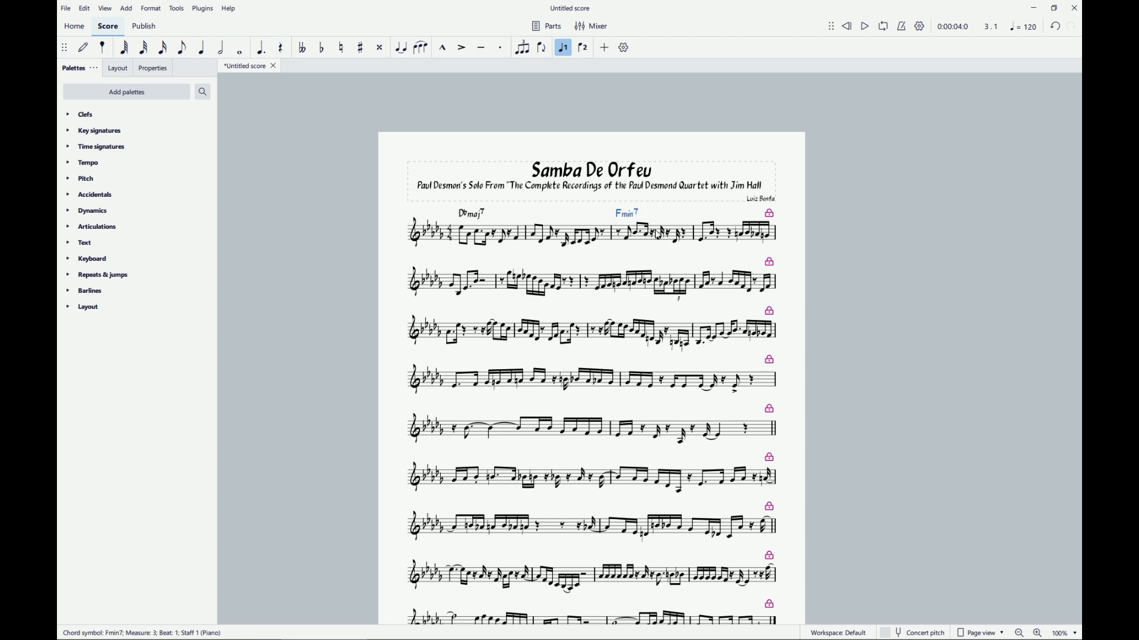
pyautogui.click(657, 238)
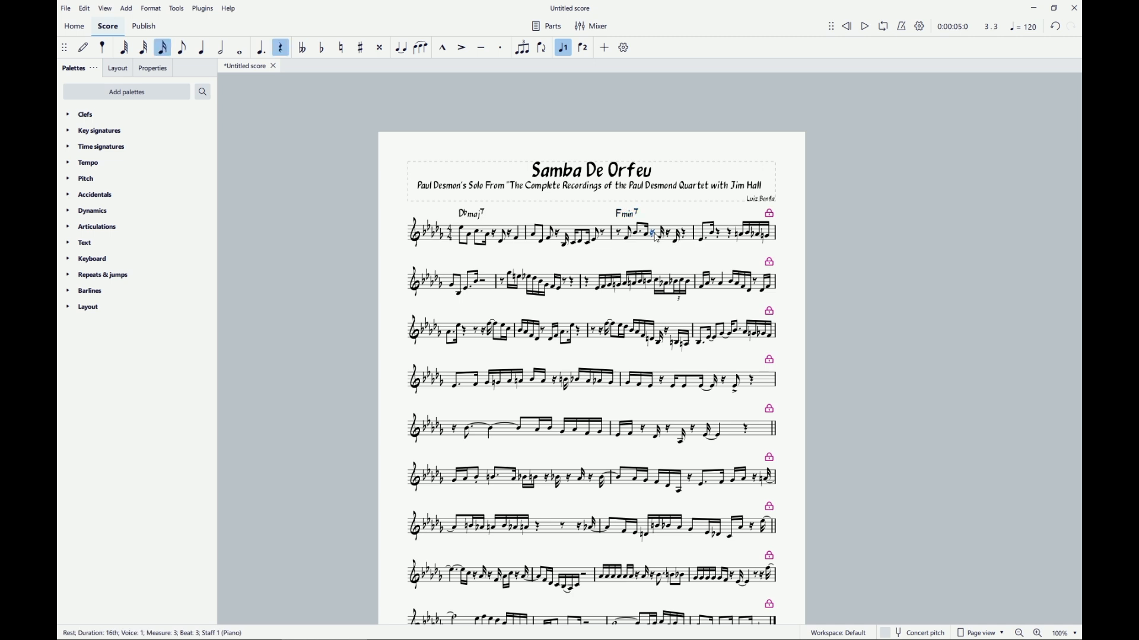
pyautogui.hotkey('ctrl', 'k')
pyautogui.write('Bb7')
pyautogui.press('Escape')
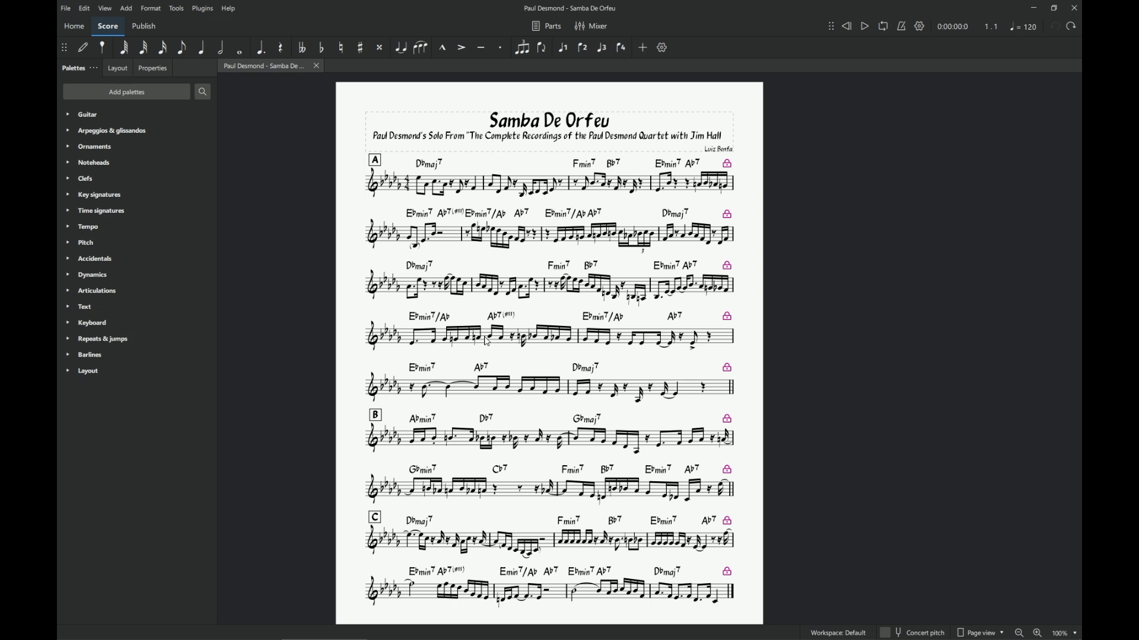
# Try extending the last quarter note of measure 16 with tied notes through beat 4 into measure 17, and undo them
pyautogui.click(83, 48)
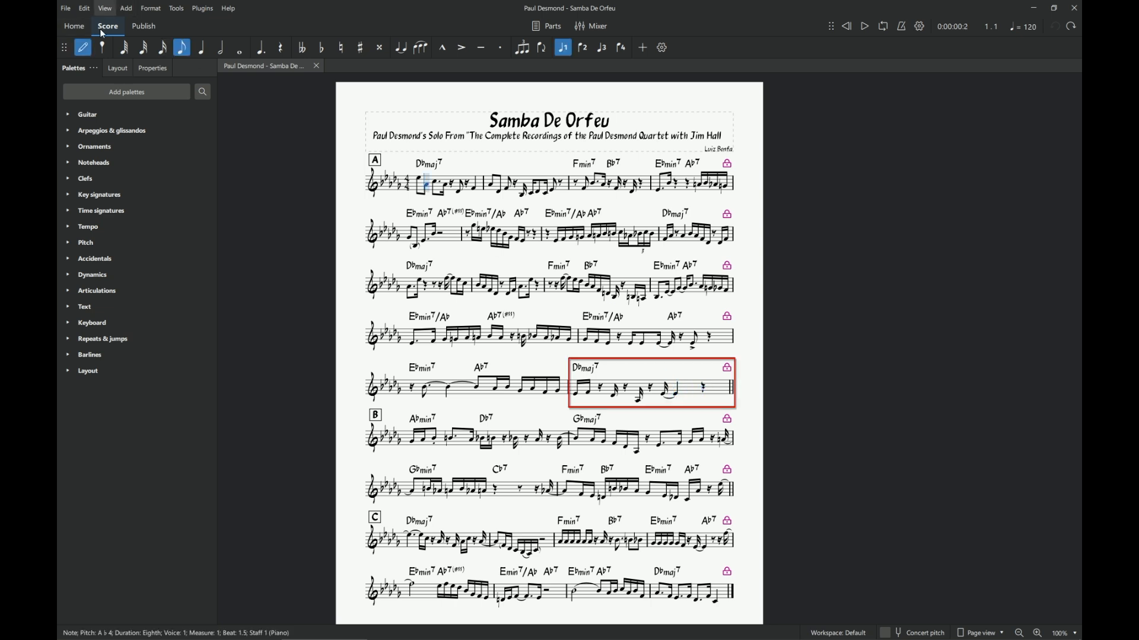
pyautogui.click(83, 53)
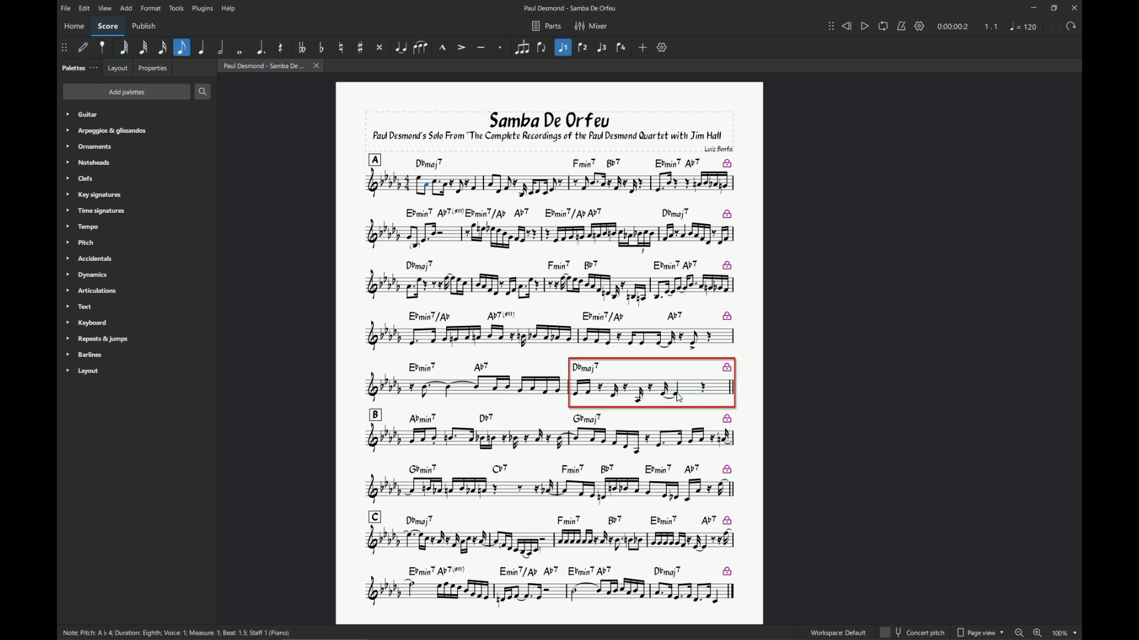
pyautogui.click(676, 394)
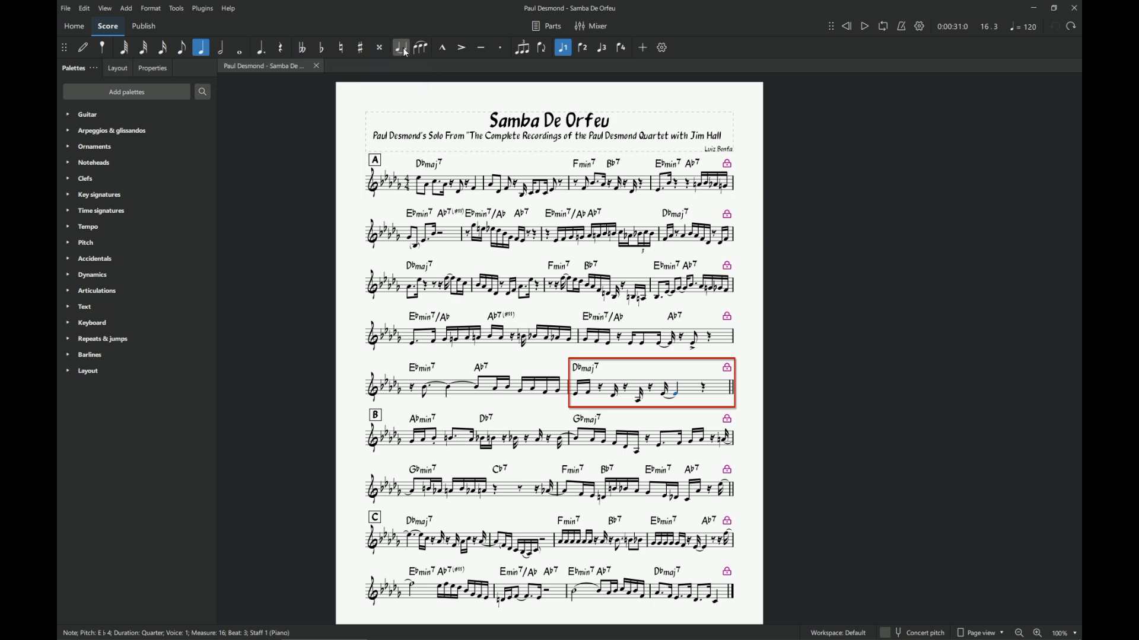
pyautogui.click(83, 50)
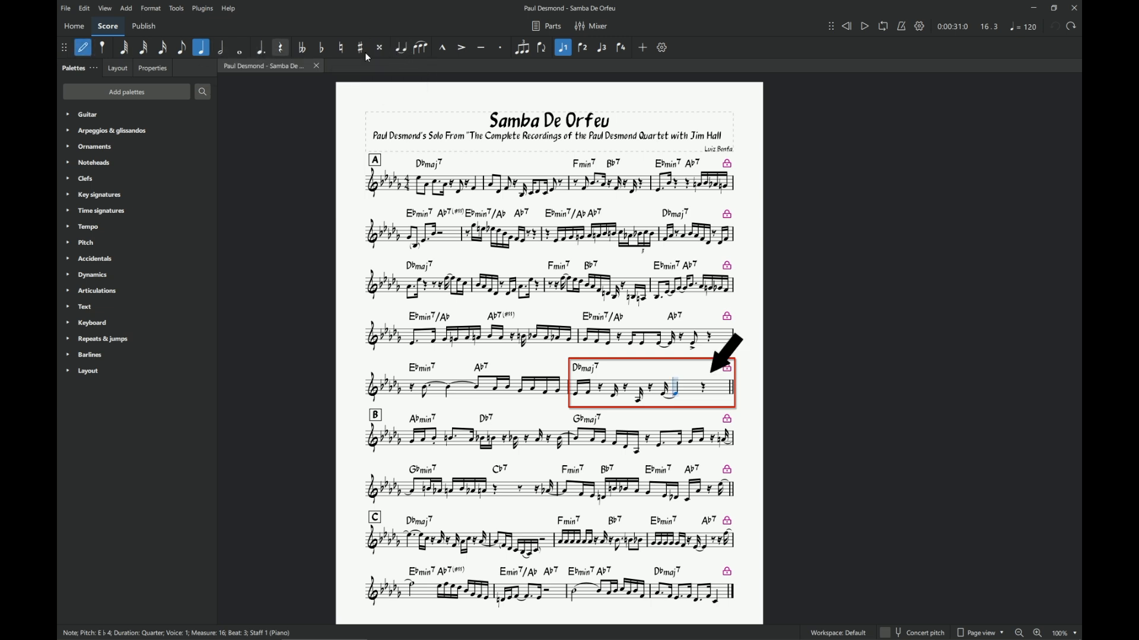
pyautogui.click(406, 52)
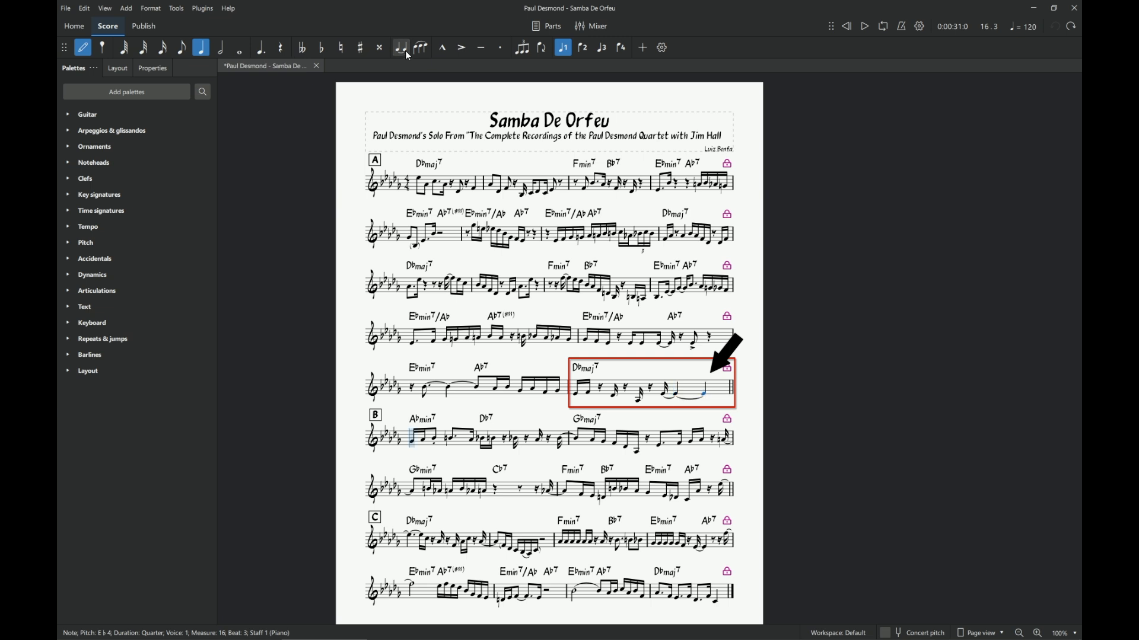
pyautogui.click(406, 52)
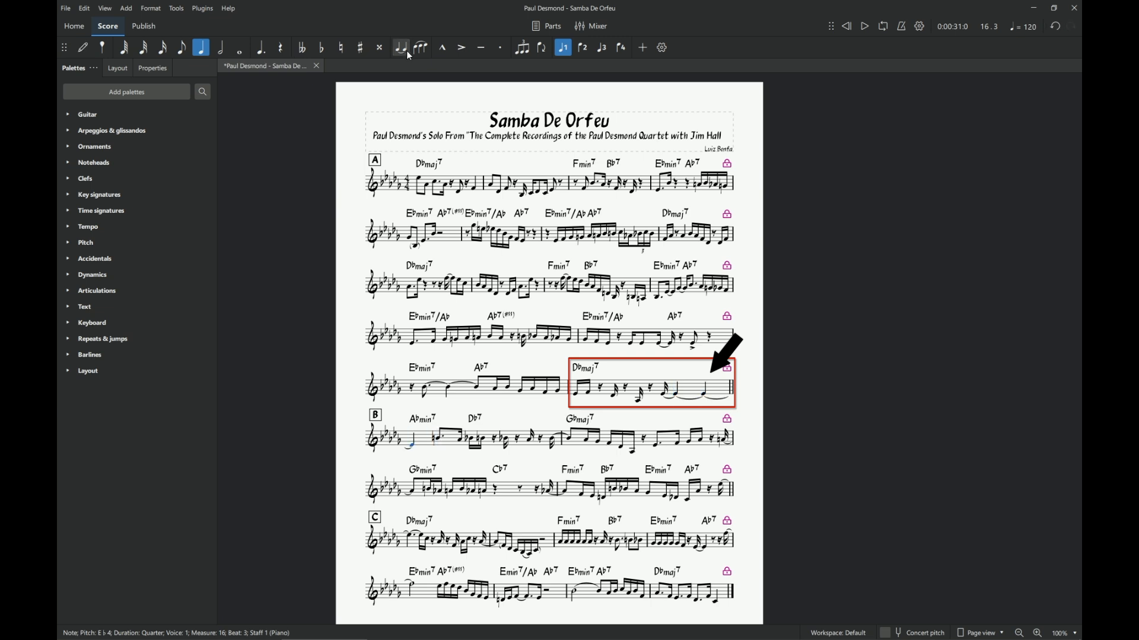
pyautogui.hotkey('ctrl', 'z')
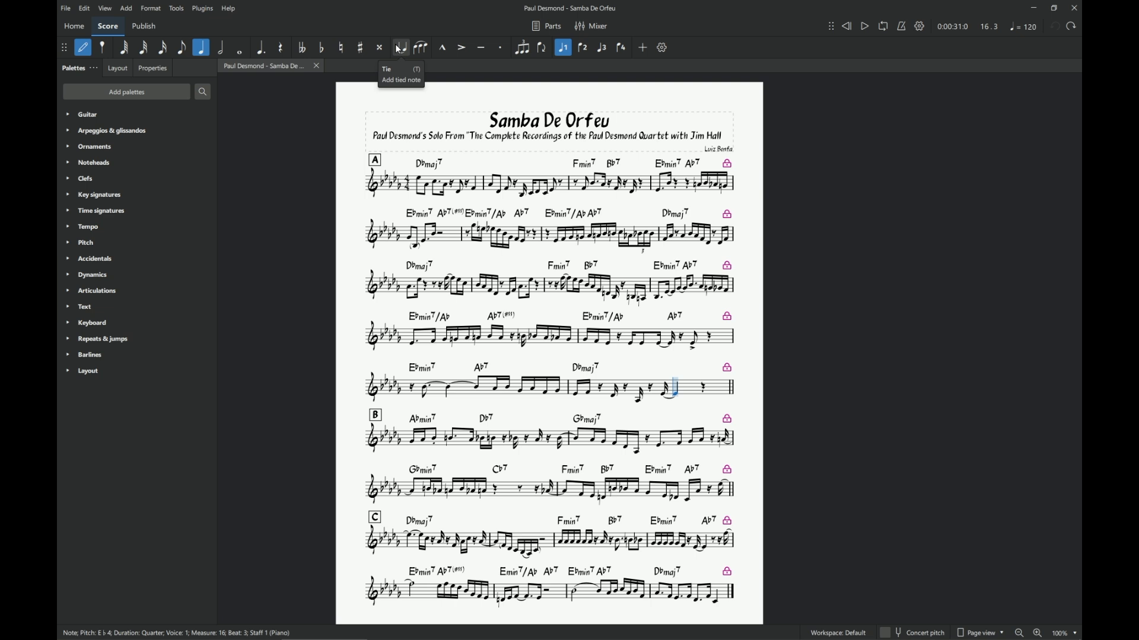
pyautogui.click(400, 48)
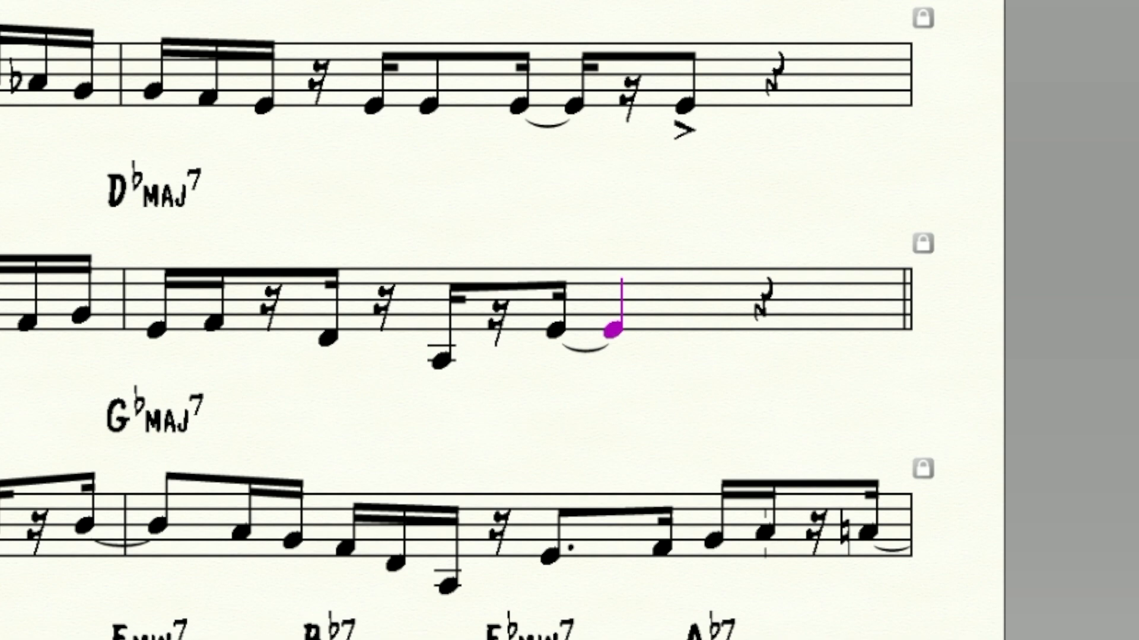
# Toggle a tie on the selected quarter note before the final rest of the Dbmaj7 measure in the Finale score
pyautogui.press('t')
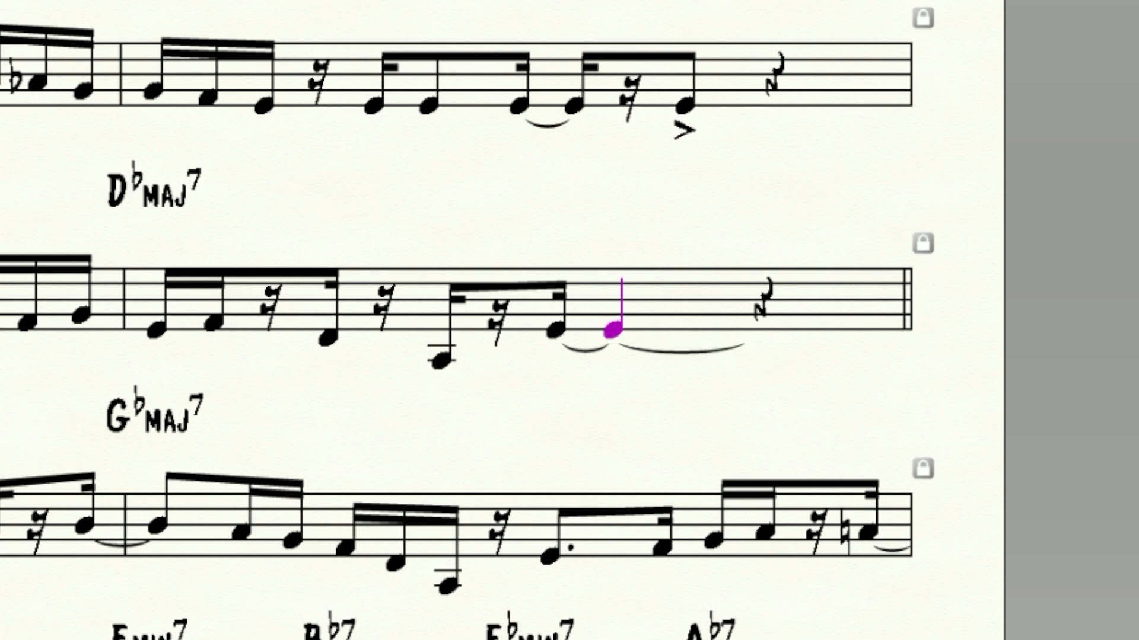
pyautogui.press('t')
pyautogui.press('t')
pyautogui.press('t')
pyautogui.press('t')
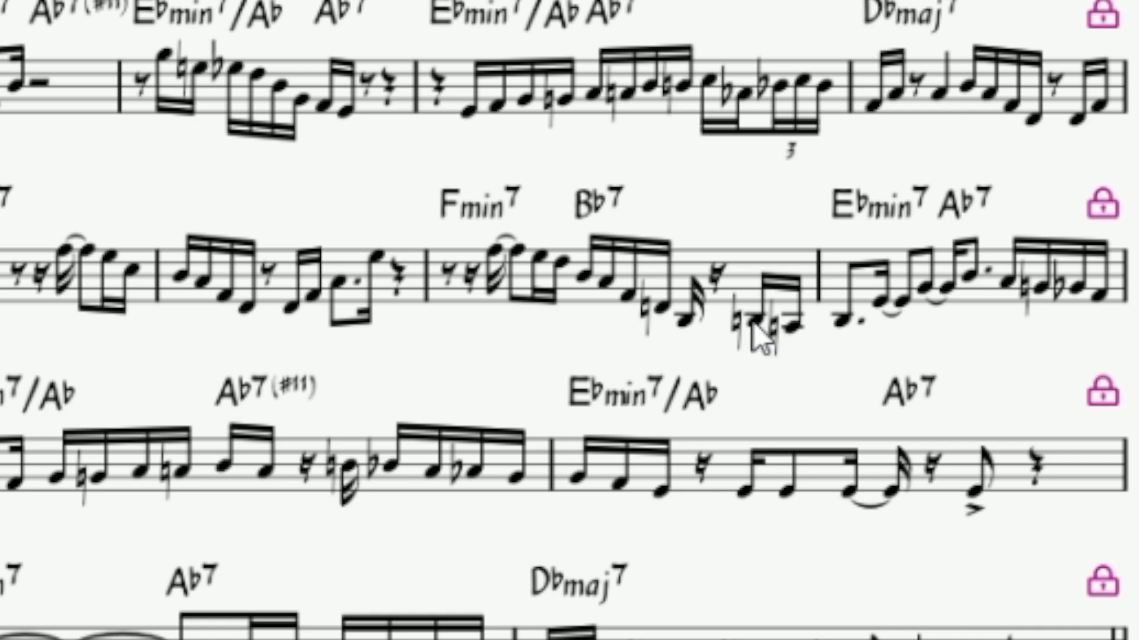
pyautogui.click(753, 321)
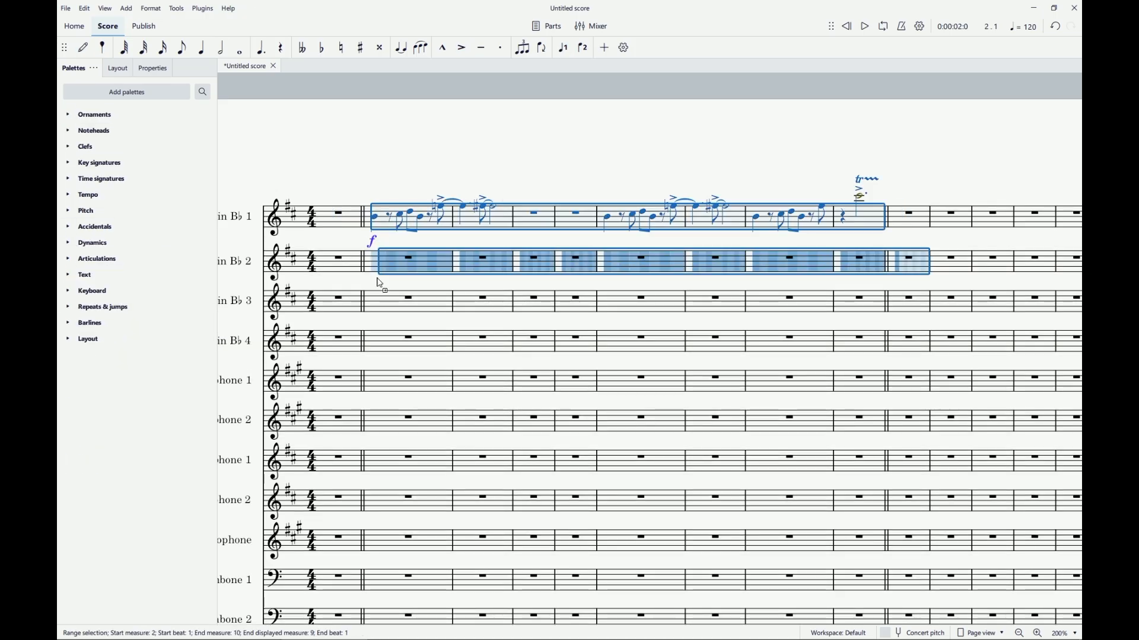
# Copy the Trumpet in B♭ 1 phrase from measures 2 to 9 to the other trumpet staves and undo the stray duration change
pyautogui.moveTo(380, 284); pyautogui.dragTo(377, 330)
pyautogui.moveTo(377, 330); pyautogui.dragTo(376, 386)
pyautogui.press('6')
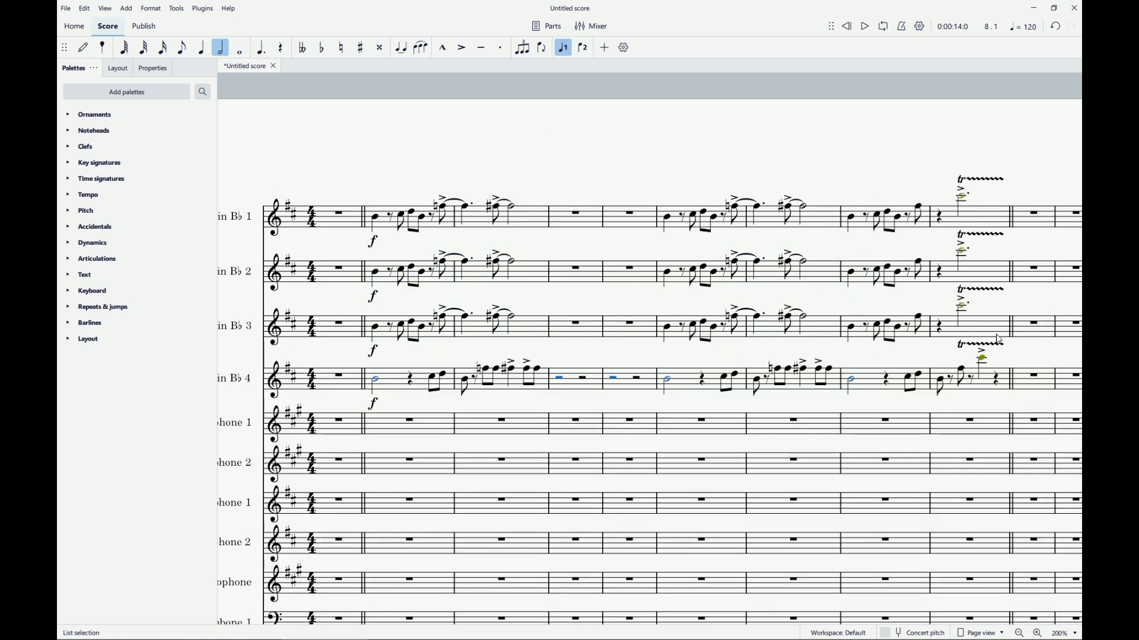
pyautogui.hotkey('ctrl', 'z')
# Lower the trilled dotted half note in measure 9 of Trumpet in B♭ 4 to A5
pyautogui.click(860, 360)
pyautogui.press('Down')
pyautogui.press('Down')
pyautogui.press('Down')
pyautogui.press('Down')
pyautogui.press('Down')
pyautogui.press('Up')
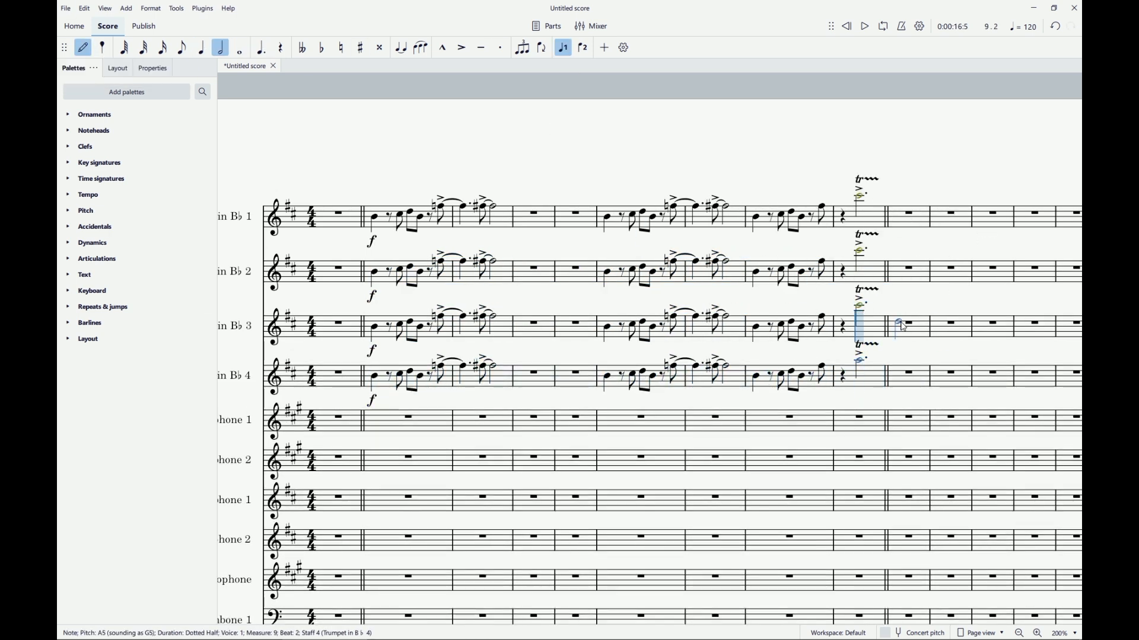
pyautogui.press('Escape')
# Lower the trilled dotted half note in measure 9 of Trumpet in B♭ 3 to A5
pyautogui.click(873, 326)
pyautogui.click(860, 306)
pyautogui.press('Down')
pyautogui.press('Down')
pyautogui.press('Down')
pyautogui.press('Down')
pyautogui.press('Escape')
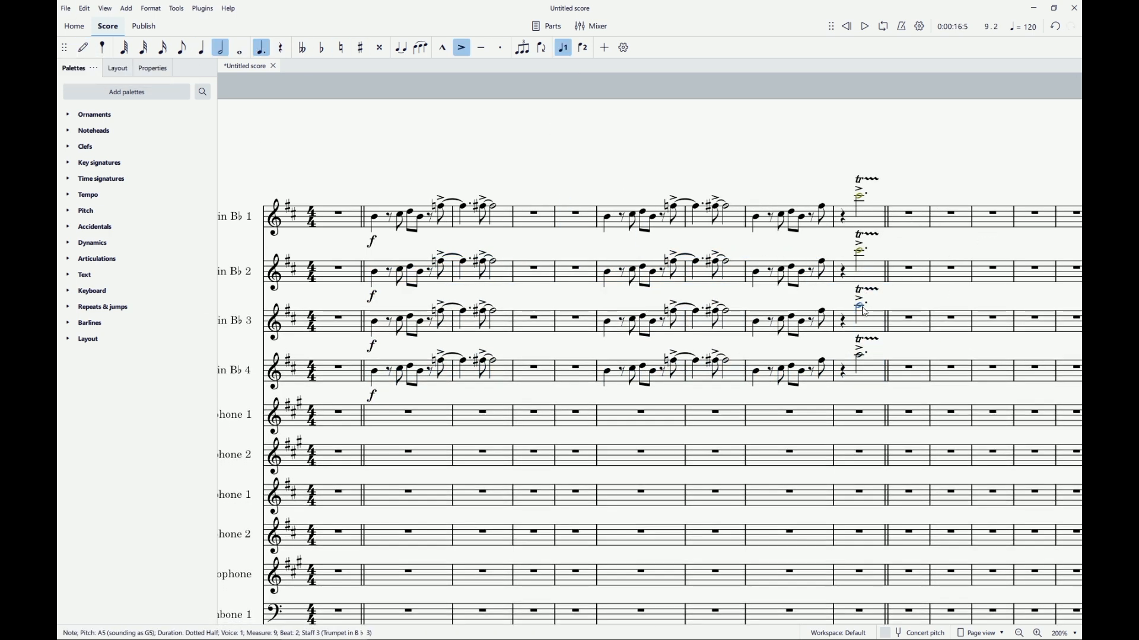
# Copy measures 2 to 9 of Trumpet in B♭ 4 into the Alto Saxophone 1 staff
pyautogui.click(375, 372)
pyautogui.keyDown('shift'); pyautogui.click(859, 356); pyautogui.keyUp('shift')
pyautogui.hotkey('ctrl', 'c')
pyautogui.click(394, 414)
pyautogui.hotkey('ctrl', 'v')
pyautogui.press('Escape')
# Undo the copied trumpet and saxophone parts, and redo the edits needed to restore the complete Trumpet in B♭ 1 phrase
pyautogui.hotkey('ctrl', 'z')
pyautogui.hotkey('ctrl', 'z')
pyautogui.hotkey('ctrl', 'z')
pyautogui.hotkey('ctrl', 'z')
pyautogui.hotkey('ctrl', 'z')
pyautogui.hotkey('ctrl', 'z')
pyautogui.hotkey('ctrl', 'z')
pyautogui.hotkey('ctrl', 'z')
pyautogui.hotkey('ctrl', 'z')
pyautogui.hotkey('ctrl', 'z')
pyautogui.hotkey('ctrl', 'z')
pyautogui.hotkey('ctrl', 'z')
pyautogui.hotkey('ctrl', 'z')
pyautogui.hotkey('ctrl', 'z')
pyautogui.hotkey('ctrl', 'z')
pyautogui.hotkey('ctrl', 'z')
pyautogui.hotkey('ctrl', 'z')
pyautogui.hotkey('ctrl', 'z')
pyautogui.hotkey('ctrl', 'z')
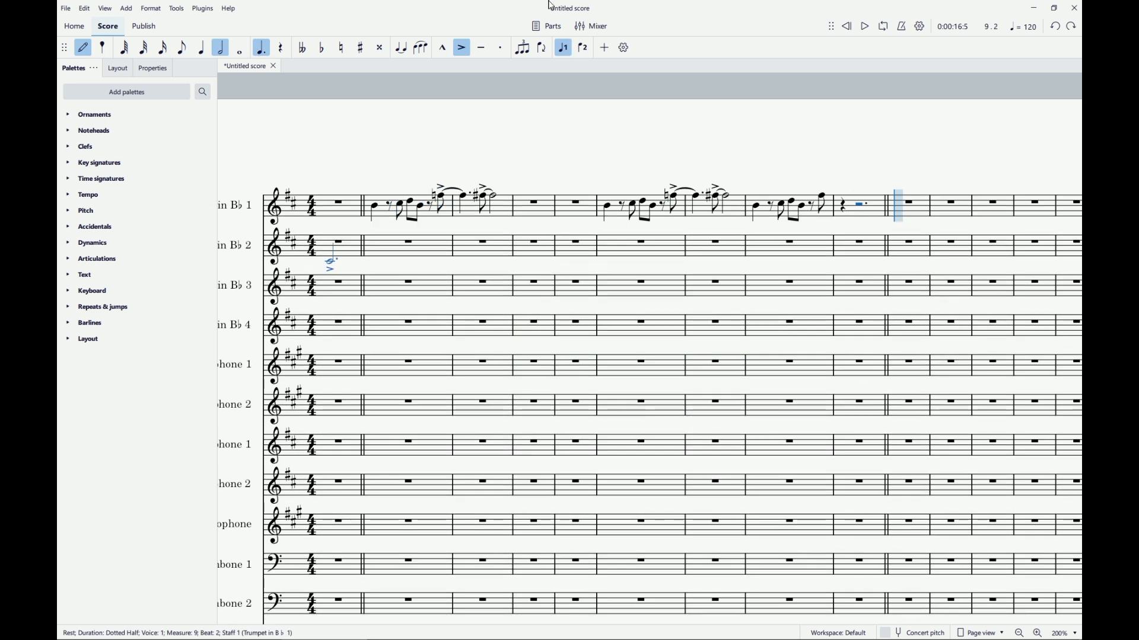
pyautogui.hotkey('ctrl', 'shift', 'z')
pyautogui.hotkey('ctrl', 'shift', 'z')
pyautogui.hotkey('ctrl', 'shift', 'z')
pyautogui.hotkey('ctrl', 'shift', 'z')
# Copy measure 2 of Trumpet in B♭ 1 into measure 4 of the same staff
pyautogui.press('Escape')
pyautogui.press('Escape')
pyautogui.click(388, 222)
pyautogui.hotkey('ctrl', 'c')
pyautogui.click(533, 217)
pyautogui.hotkey('ctrl', 'v')
pyautogui.press('Escape')
# Remove the accent from the last note of measure 4 in Trumpet in B♭ 1 and raise that note to F♯5
pyautogui.click(587, 200)
pyautogui.press('Delete')
pyautogui.press('Up')
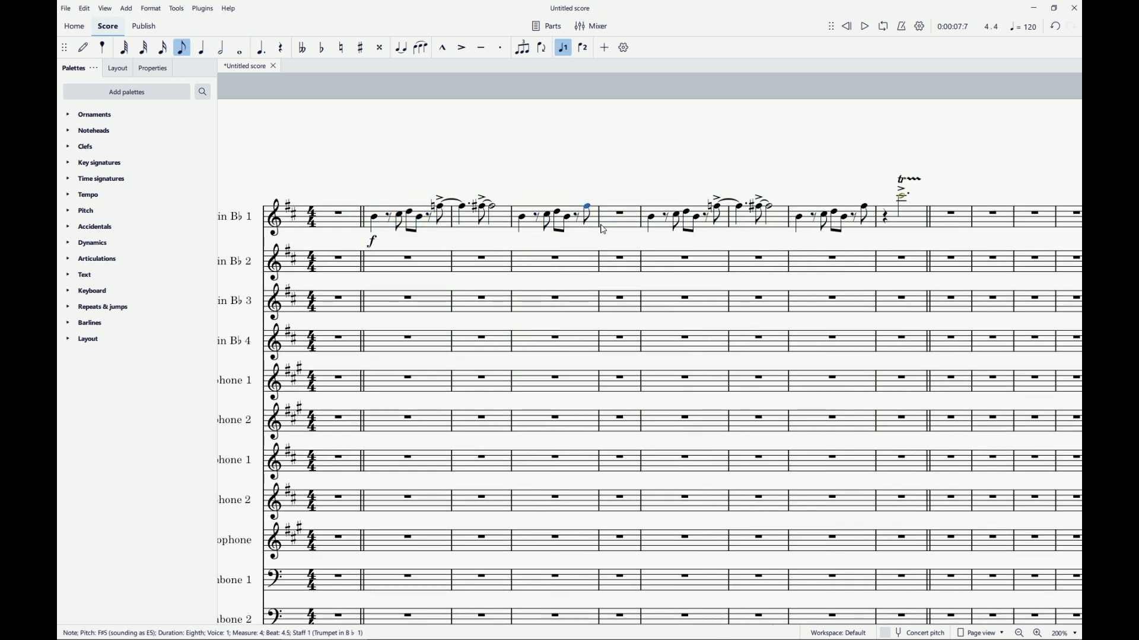
# Copy the Trumpet in B♭ 1 phrase from measures 2 to 9 into Trumpets 2, 3 and 4
pyautogui.press('Escape')
pyautogui.hotkey('ctrl', 'v')
pyautogui.hotkey('ctrl', 'v')
pyautogui.hotkey('ctrl', 'v')
# Lower the trilled final notes in measure 9 of Trumpets 3 and 4 to A5
pyautogui.click(904, 320)
pyautogui.press('Down')
pyautogui.press('Down')
pyautogui.click(905, 376)
pyautogui.press('Down')
pyautogui.press('Down')
pyautogui.press('Down')
pyautogui.press('Down')
# Copy measures 2 to 9 of Trumpet in B♭ 4 into the saxophone staves, starting with Alto Saxophone 1
pyautogui.keyDown('shift'); pyautogui.click(388, 374); pyautogui.keyUp('shift')
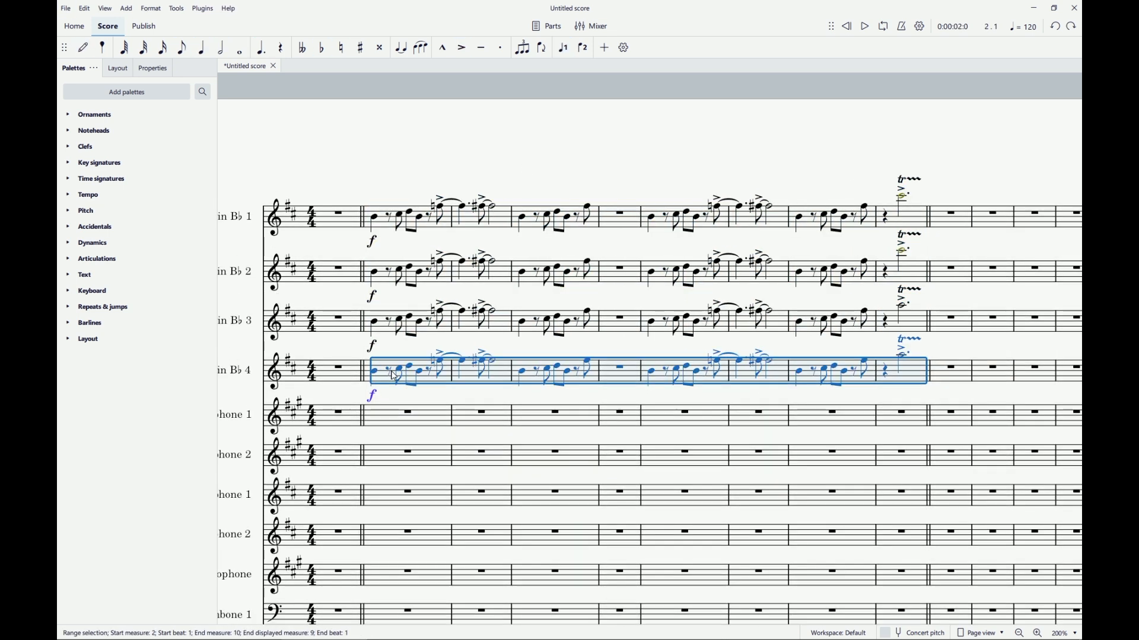
pyautogui.hotkey('ctrl', 'c')
pyautogui.click(389, 423)
pyautogui.hotkey('ctrl', 'v')
pyautogui.keyDown('shift'); pyautogui.click(904, 428); pyautogui.keyUp('shift')
pyautogui.hotkey('ctrl', 'v')
pyautogui.hotkey('ctrl', 'v')
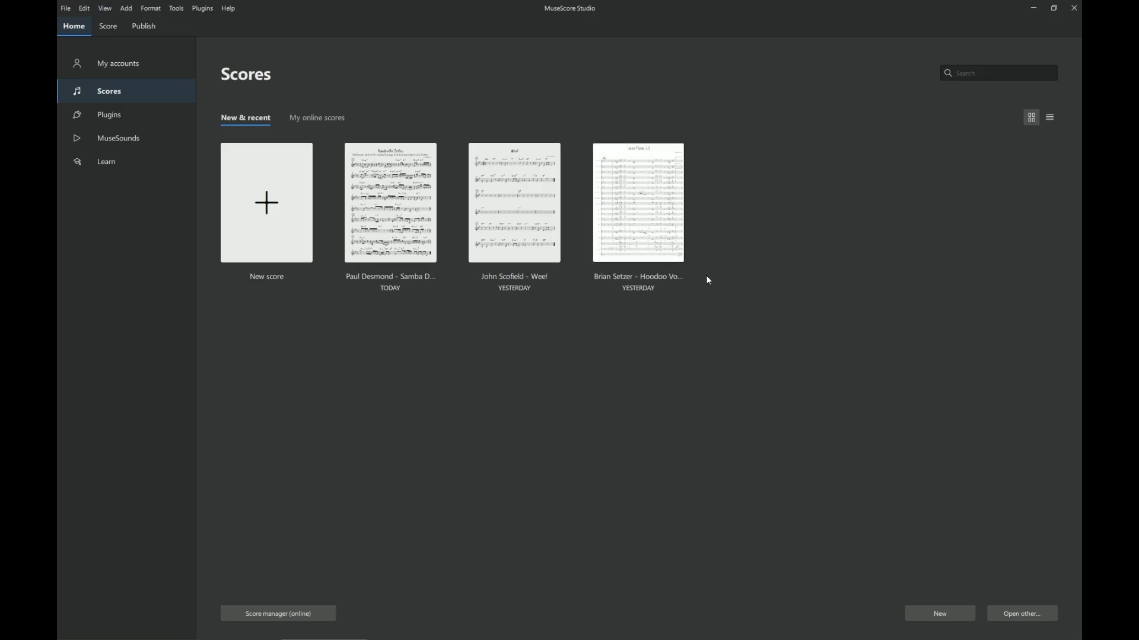
# Open the recent score "Brian Setzer - Hoodoo Voodoo Doll"
pyautogui.click(683, 284)
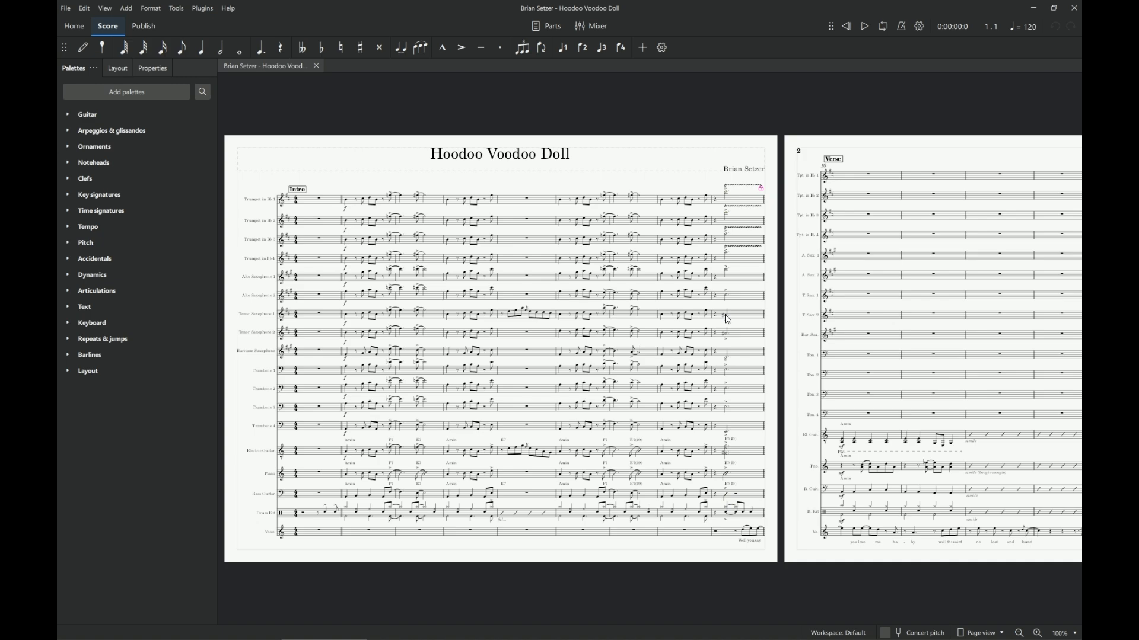
# Close the "Hoodoo Voodoo Doll" score and start setting up a new score
pyautogui.hotkey('ctrl', 'w')
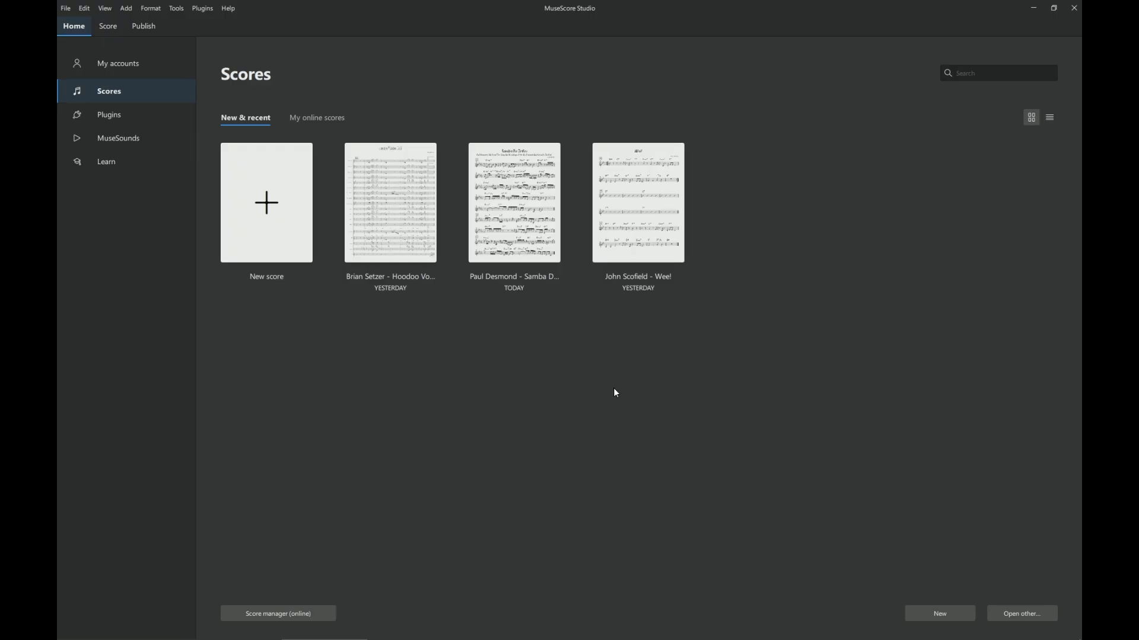
pyautogui.click(66, 8)
pyautogui.click(82, 27)
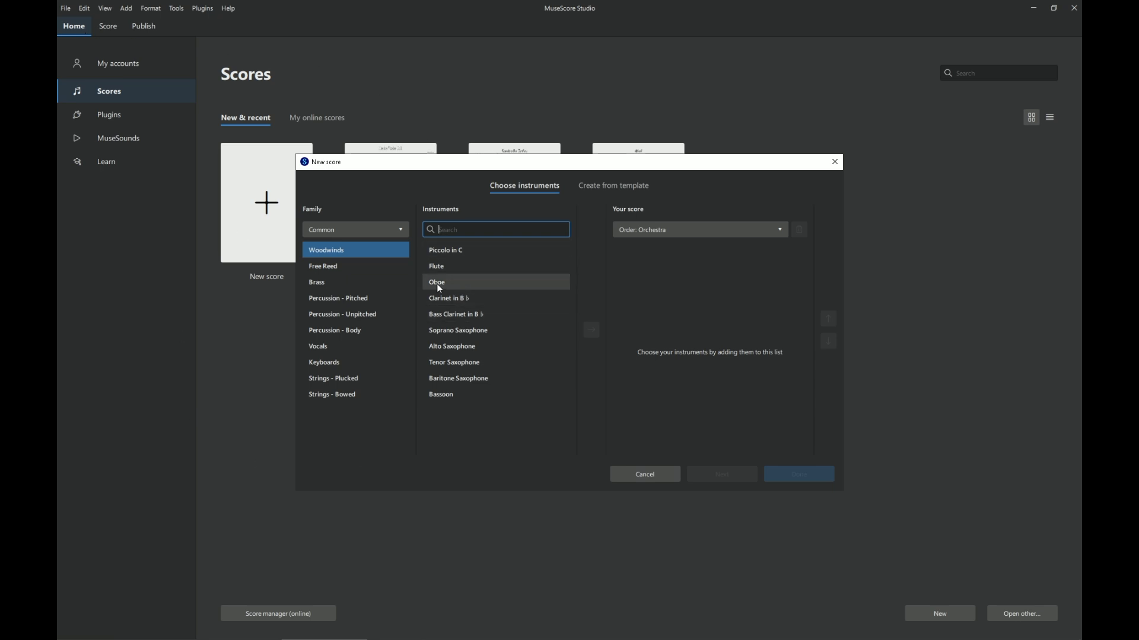
# Add four trumpets in B♭ from the common brass instruments to the new score
pyautogui.click(363, 230)
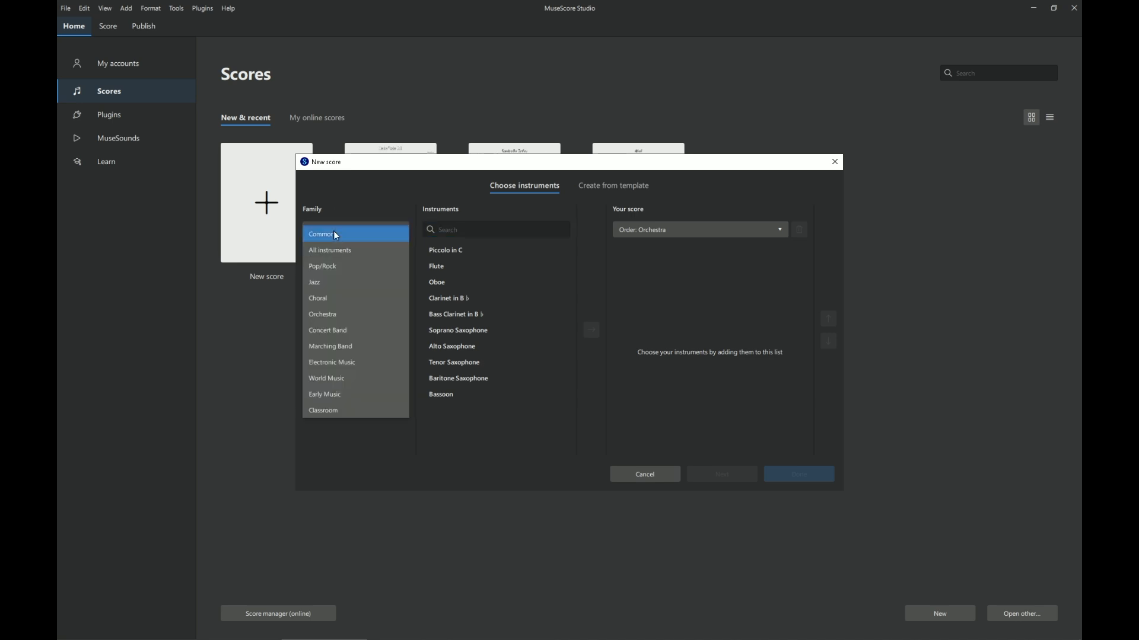
pyautogui.click(336, 236)
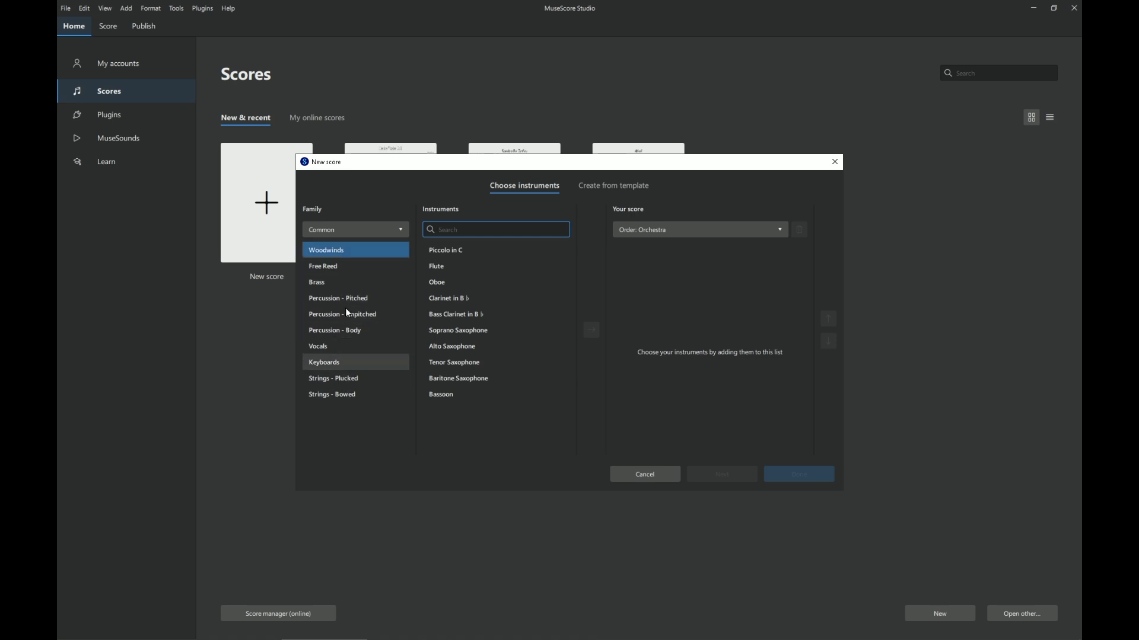
pyautogui.click(349, 284)
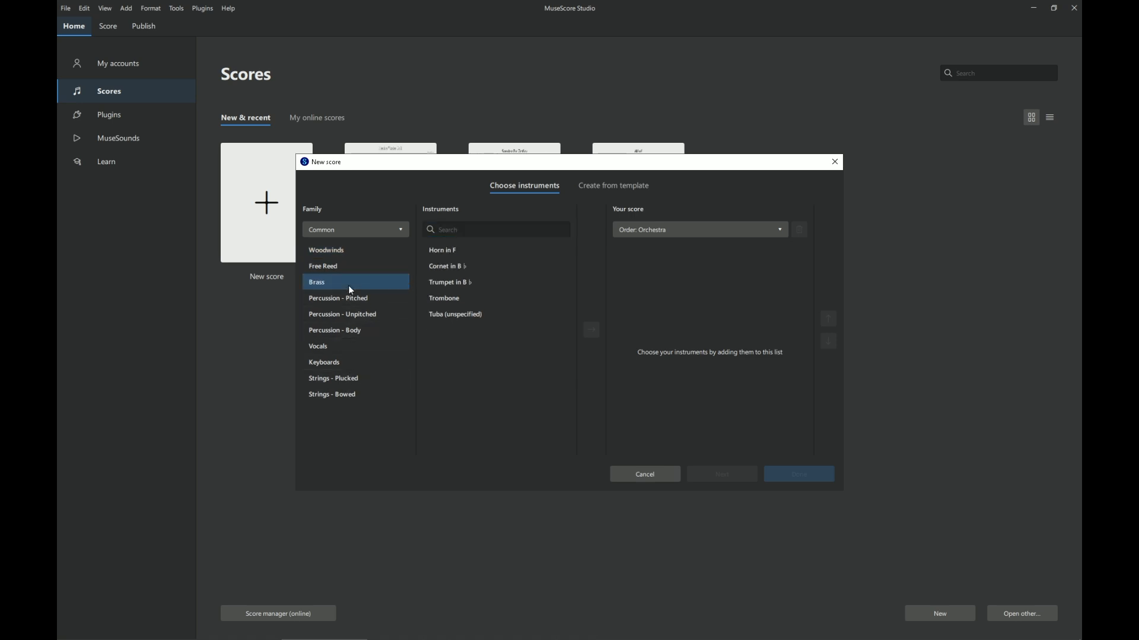
pyautogui.click(453, 284)
pyautogui.click(590, 331)
pyautogui.click(590, 330)
pyautogui.click(592, 331)
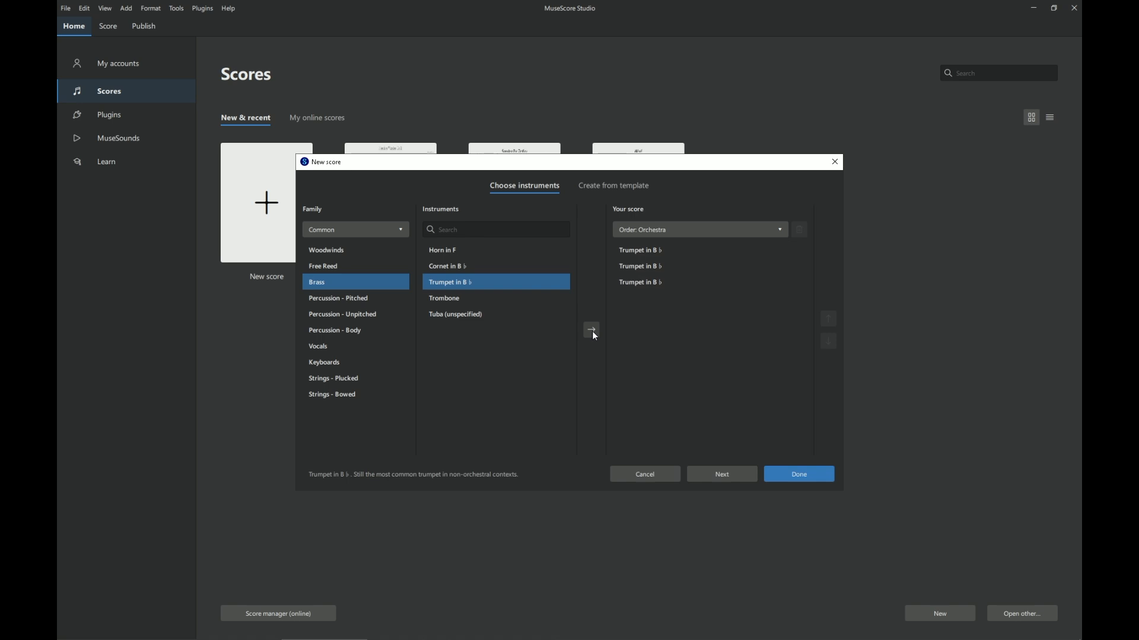
pyautogui.click(730, 232)
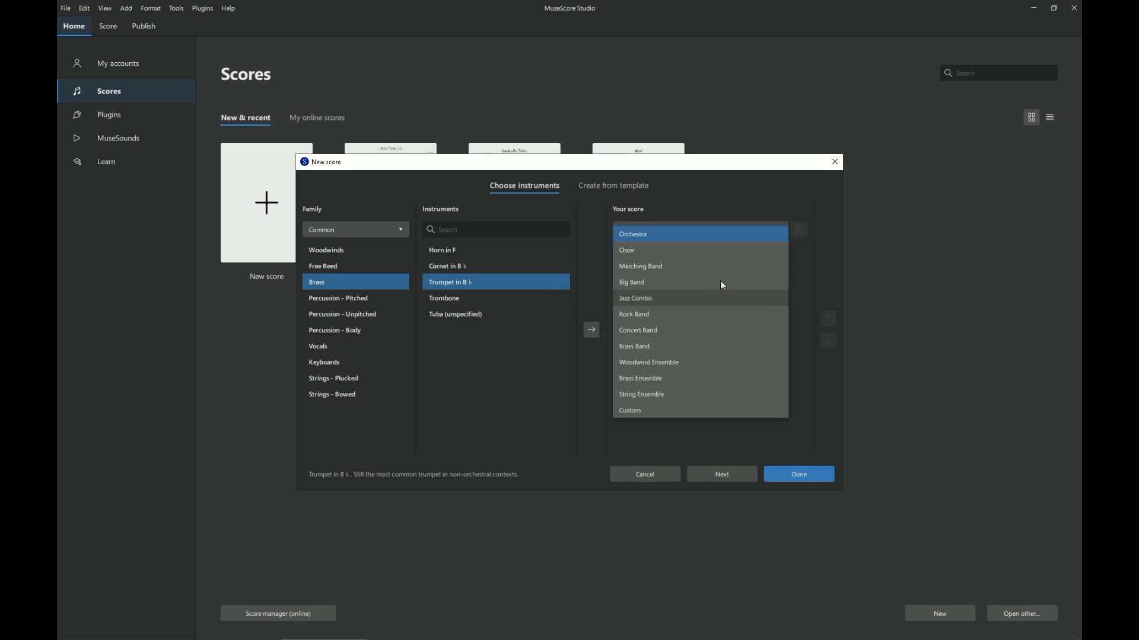
pyautogui.click(696, 197)
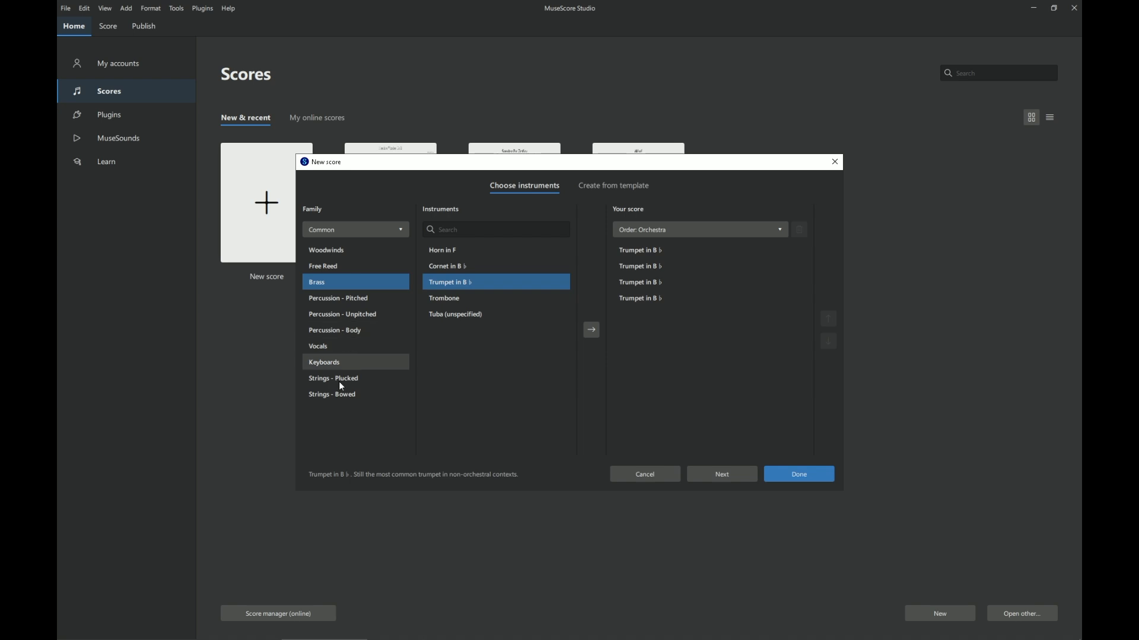
# Add two alto saxophones, two tenor saxophones and one baritone saxophone to the new score
pyautogui.click(335, 250)
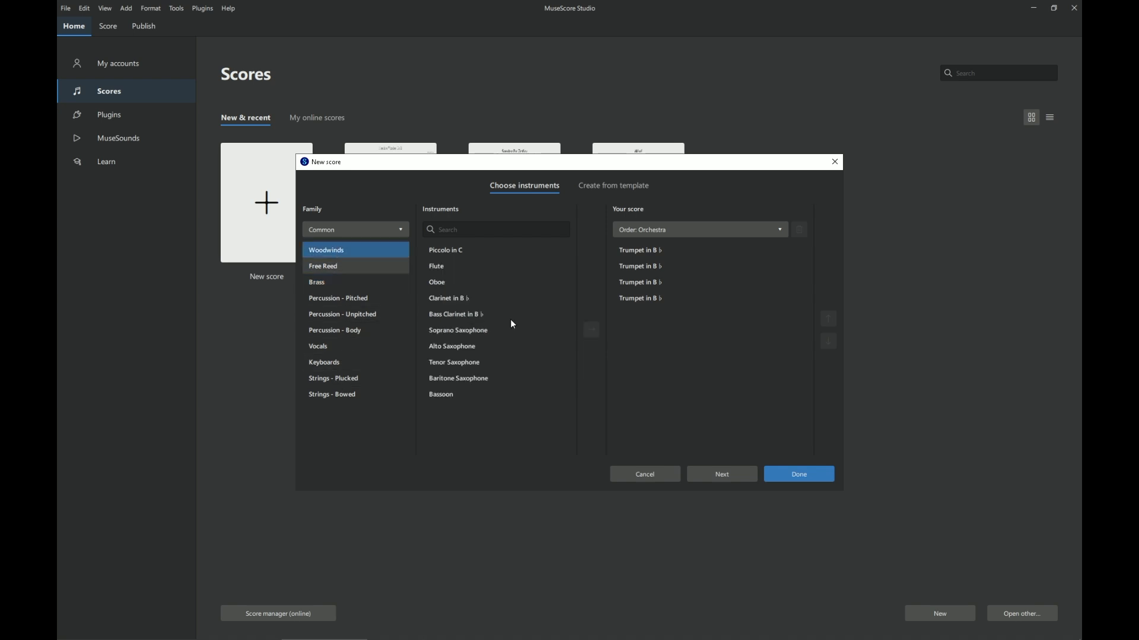
pyautogui.click(489, 346)
pyautogui.click(586, 330)
pyautogui.click(586, 330)
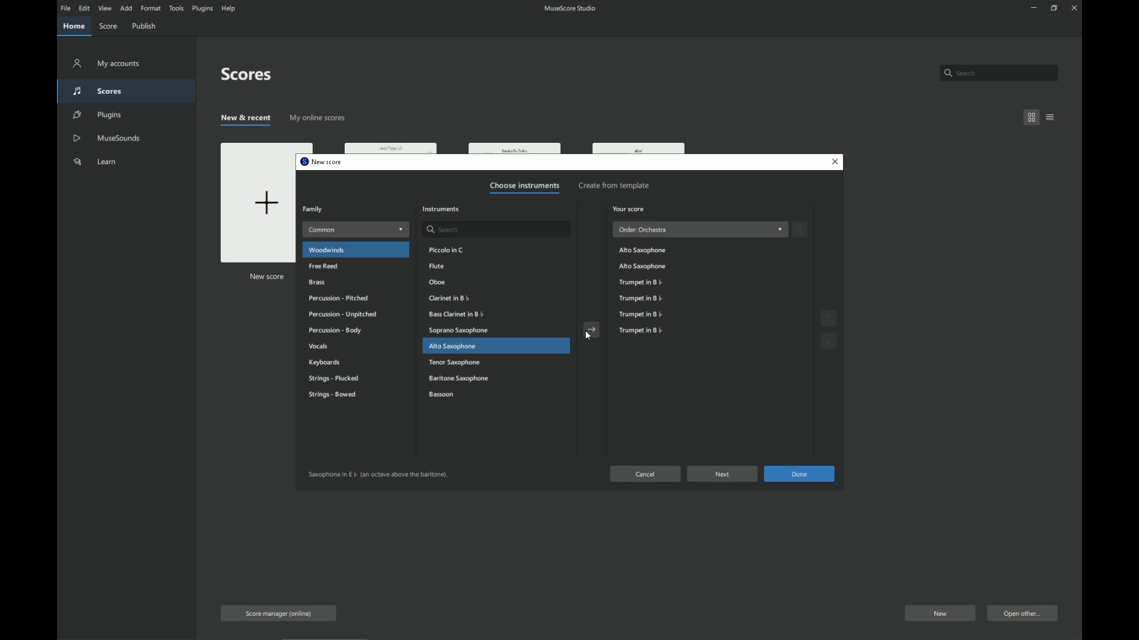
pyautogui.click(455, 363)
pyautogui.doubleClick(591, 330)
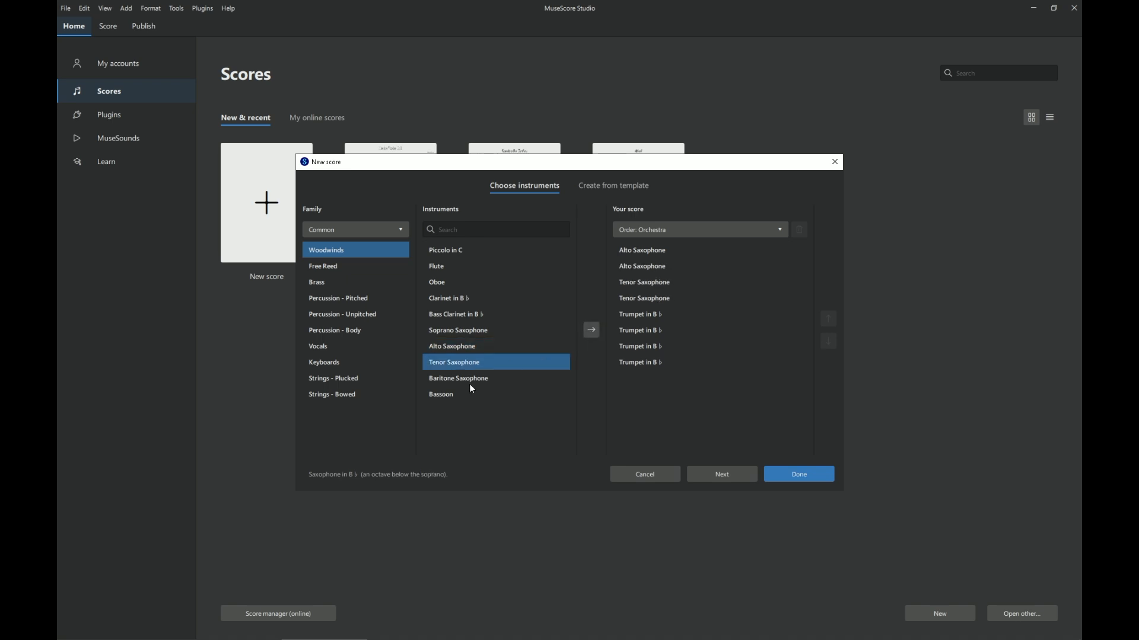
pyautogui.click(470, 383)
pyautogui.click(591, 330)
# Compare the Jazz Combo and Orchestra instrument orders for the new score, ending on Jazz Combo
pyautogui.click(644, 230)
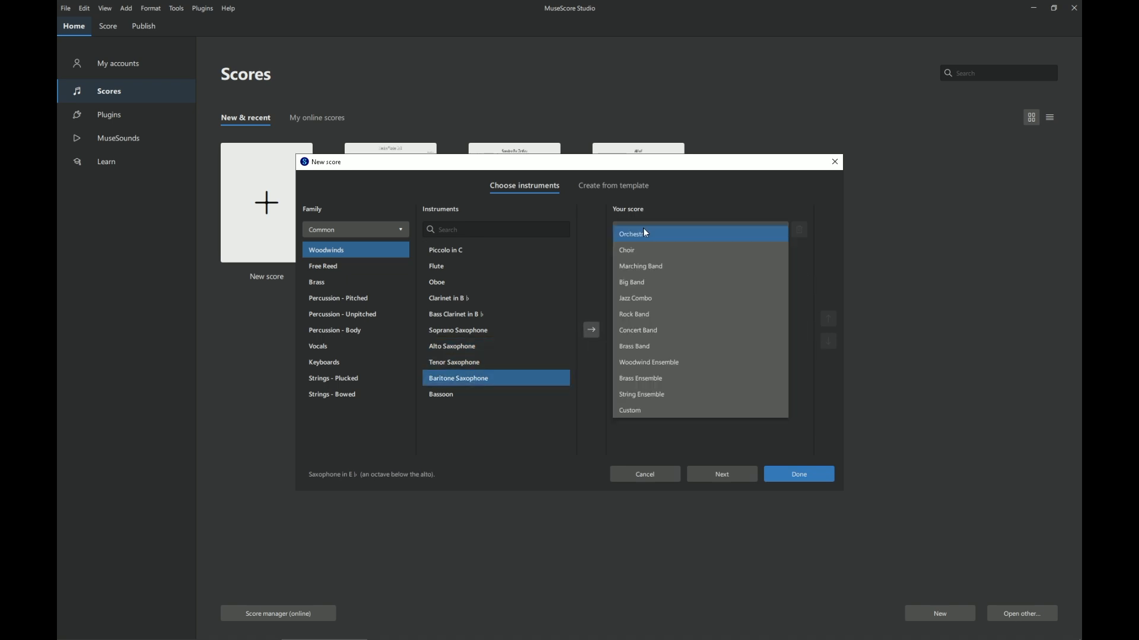
pyautogui.click(644, 296)
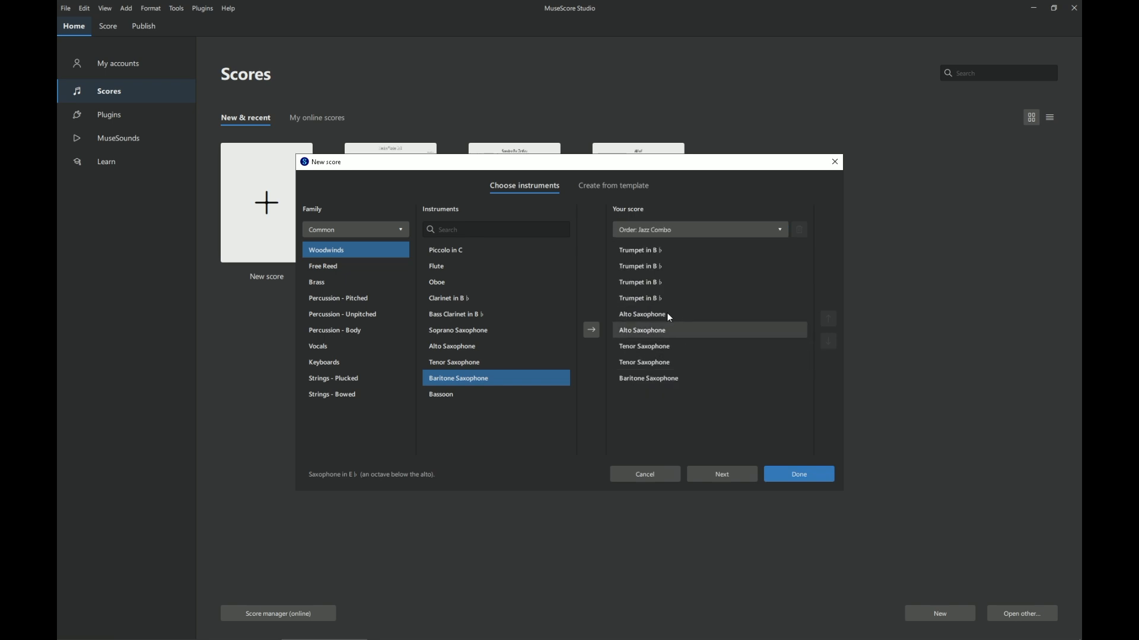
pyautogui.click(671, 233)
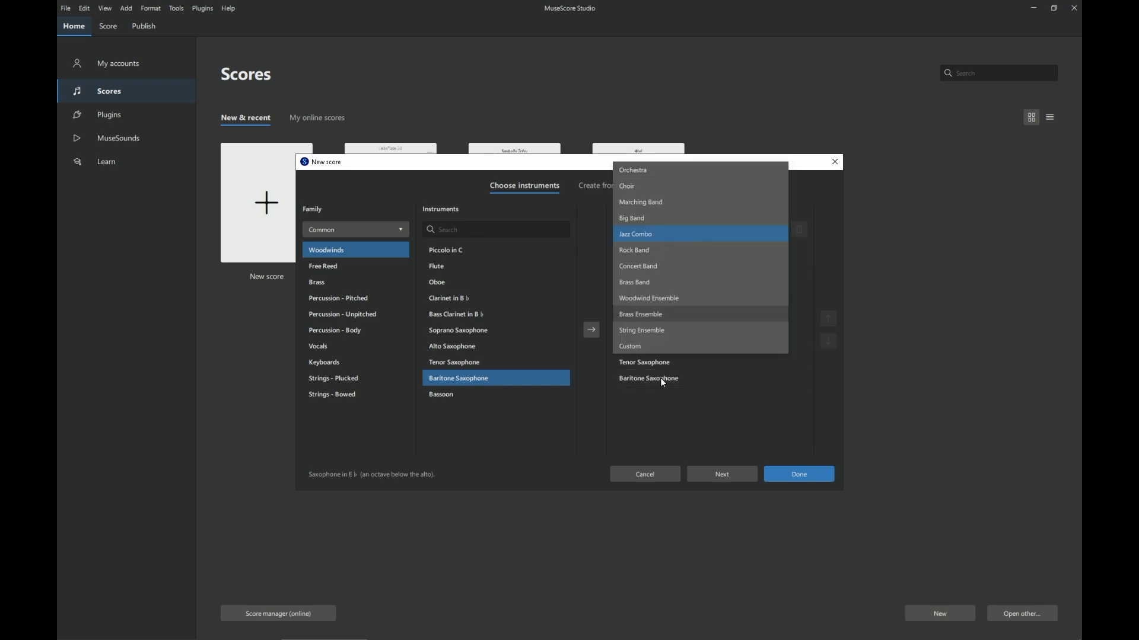
pyautogui.click(671, 411)
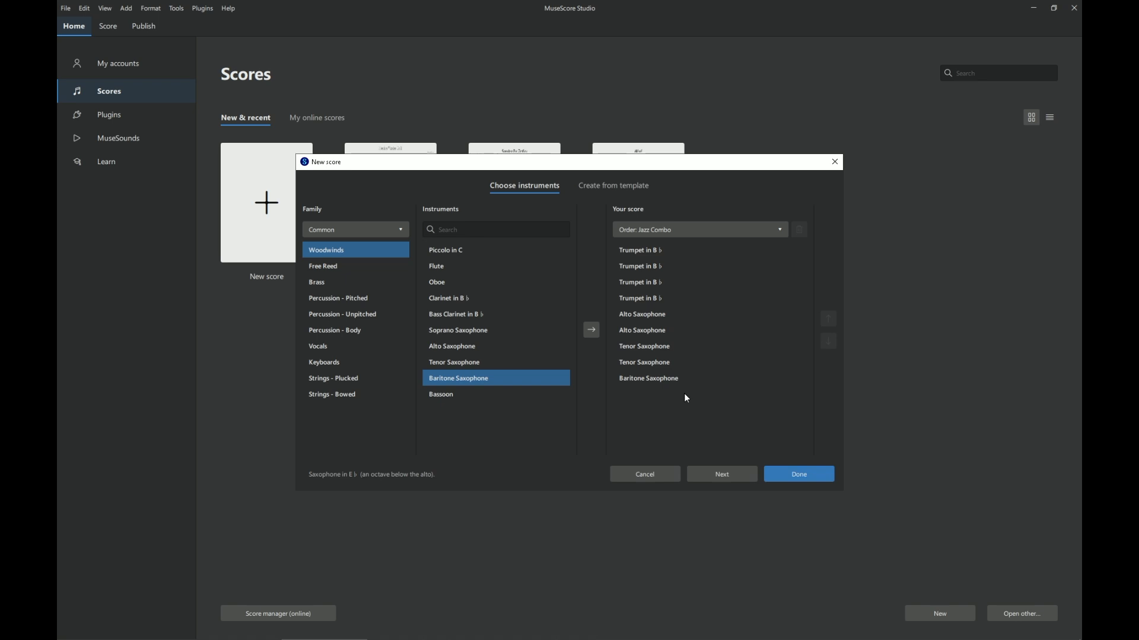
pyautogui.click(667, 230)
pyautogui.click(667, 170)
pyautogui.click(654, 229)
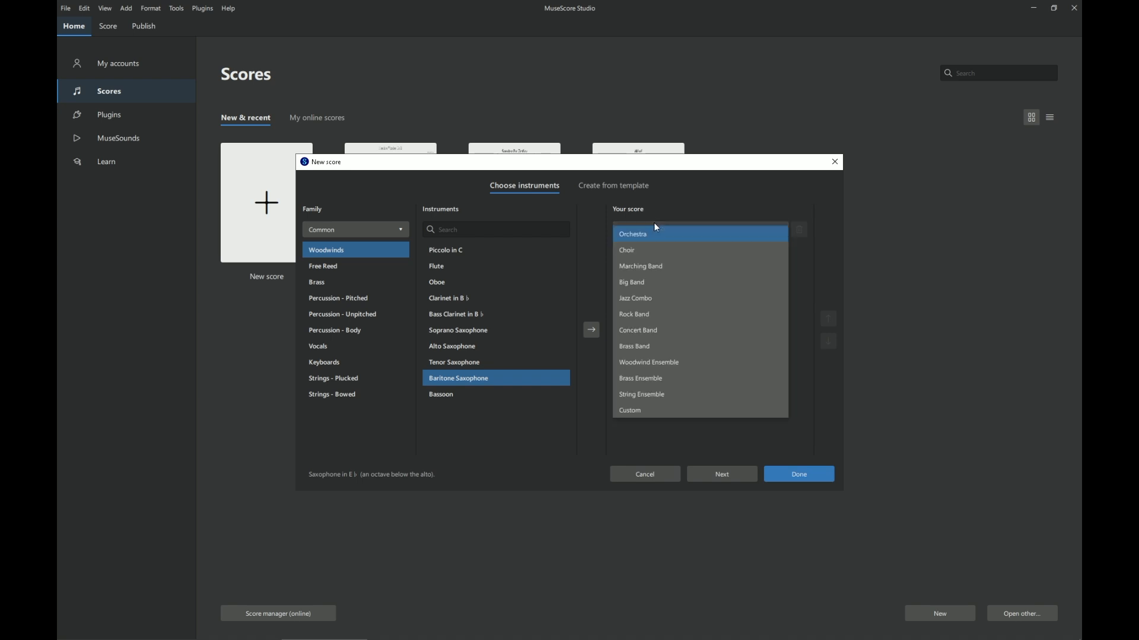
pyautogui.click(652, 298)
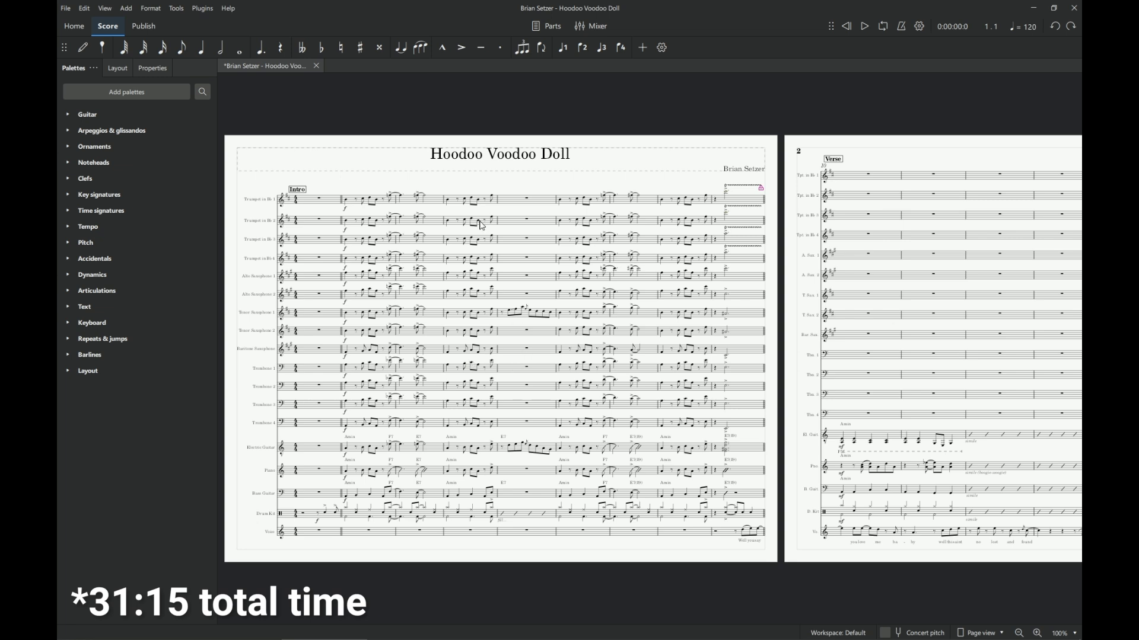
pyautogui.click(501, 172)
pyautogui.moveTo(502, 172); pyautogui.dragTo(503, 175)
pyautogui.hotkey('ctrl', 'z')
# Examine the page size, margins and staff space in the score's page settings without changing them
pyautogui.click(163, 9)
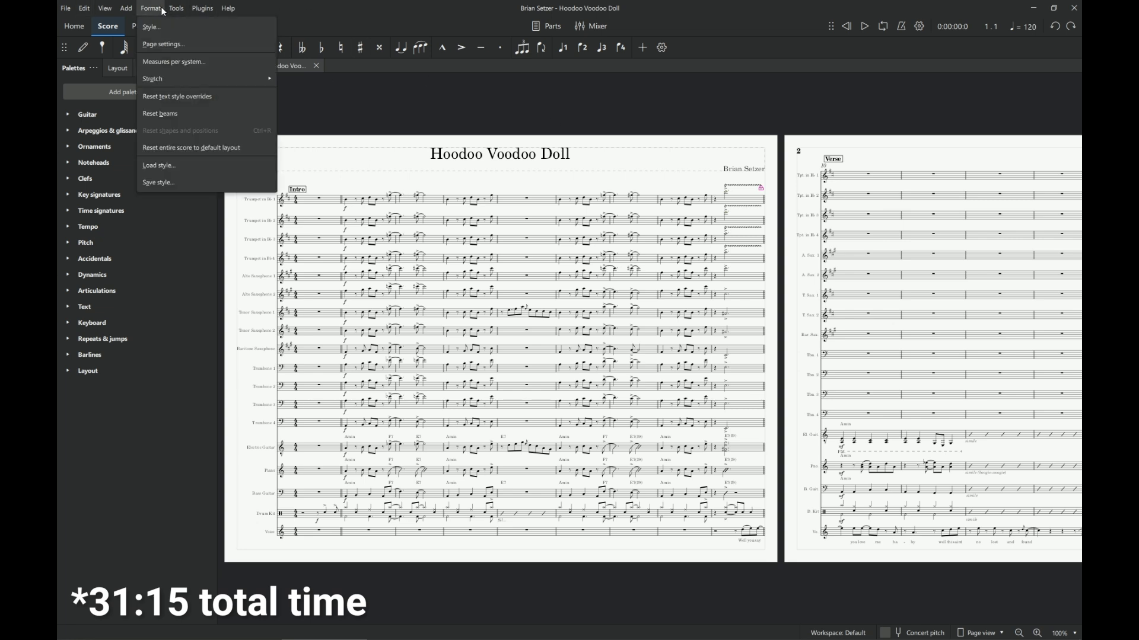
pyautogui.click(176, 45)
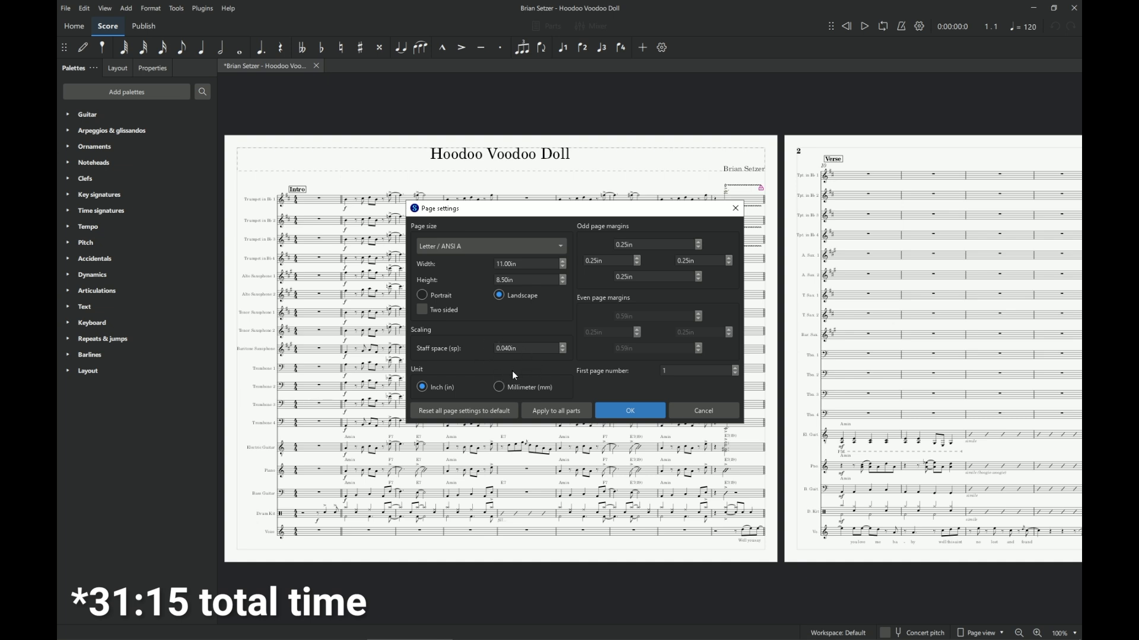
pyautogui.click(719, 416)
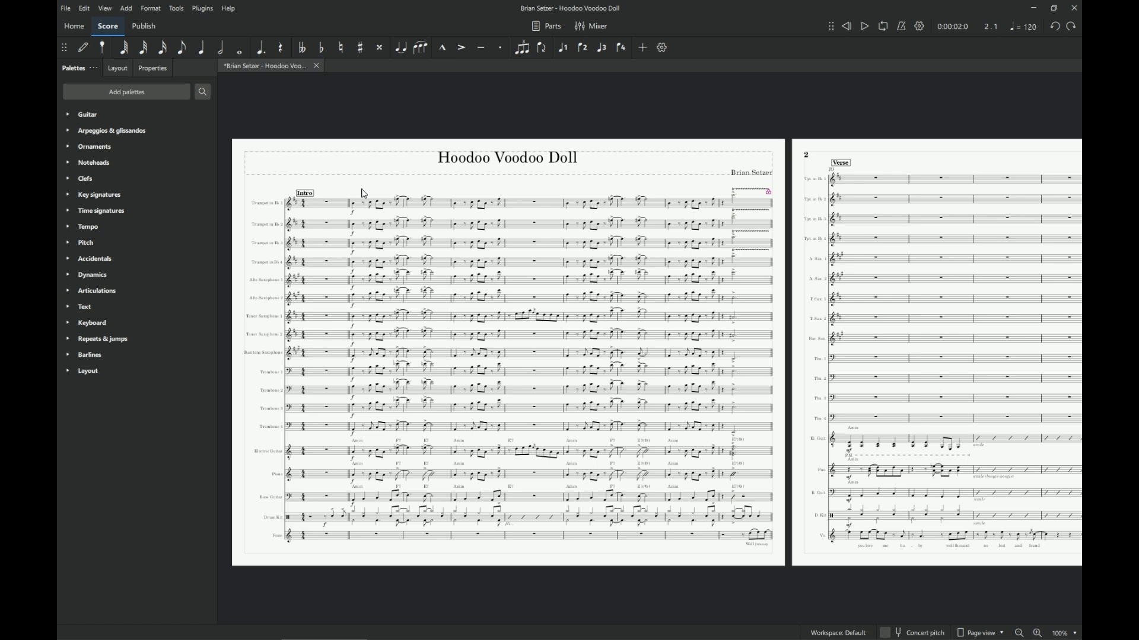
# Switch to Finale and copy measures 2 to 4 of Tpt 1 into the Tpt 2 and Tpt 3 staves
pyautogui.click(356, 203)
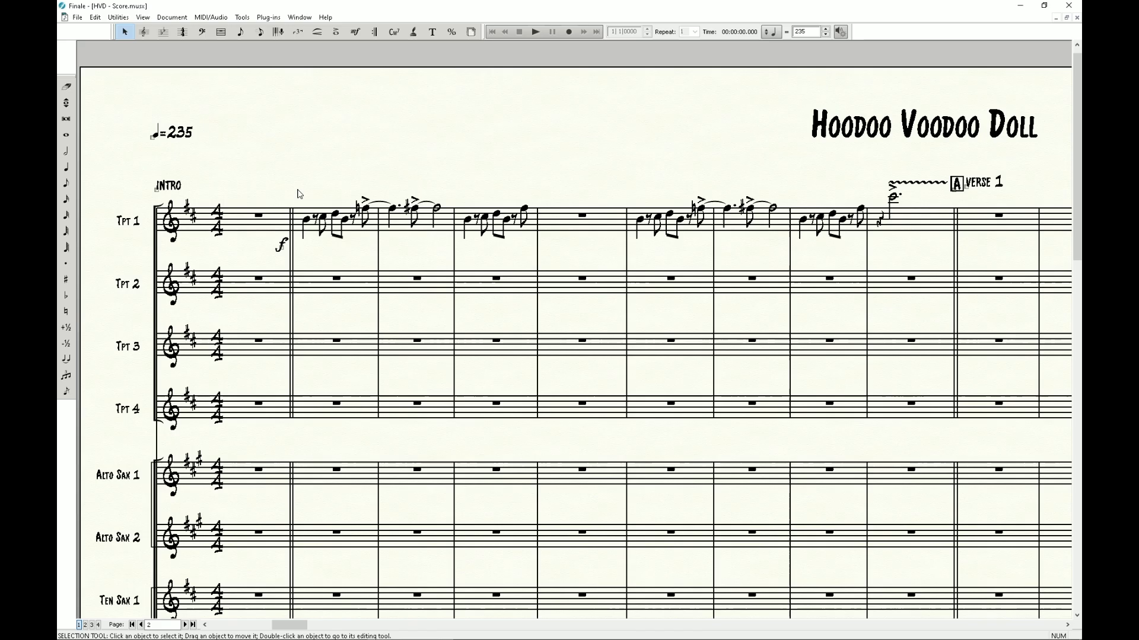
pyautogui.moveTo(298, 193); pyautogui.dragTo(543, 250)
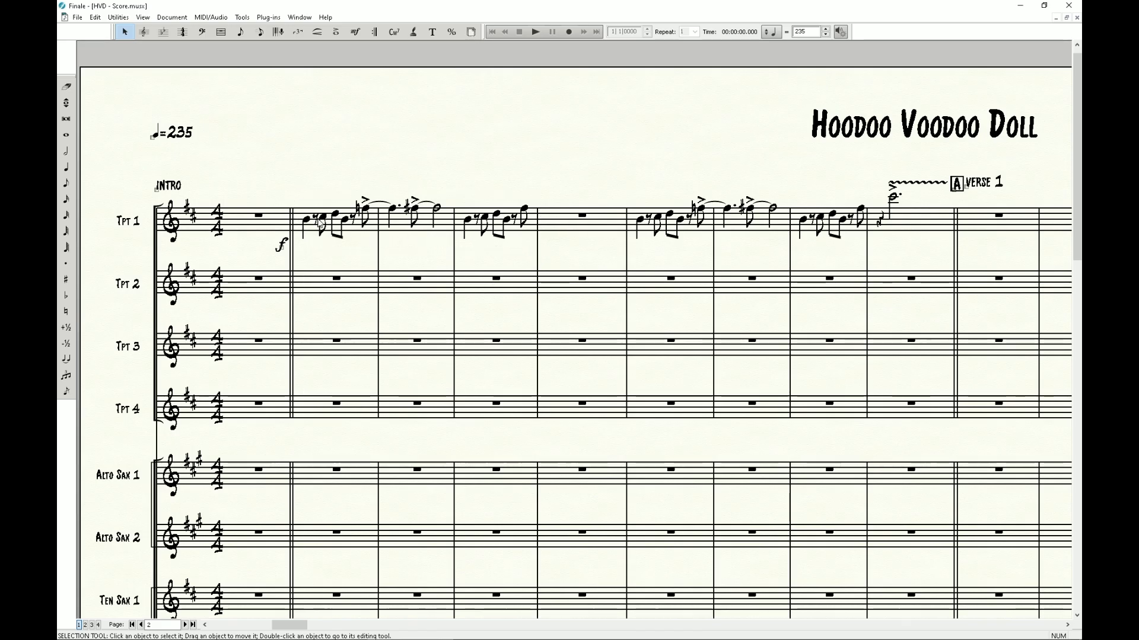
pyautogui.moveTo(302, 220); pyautogui.dragTo(302, 286)
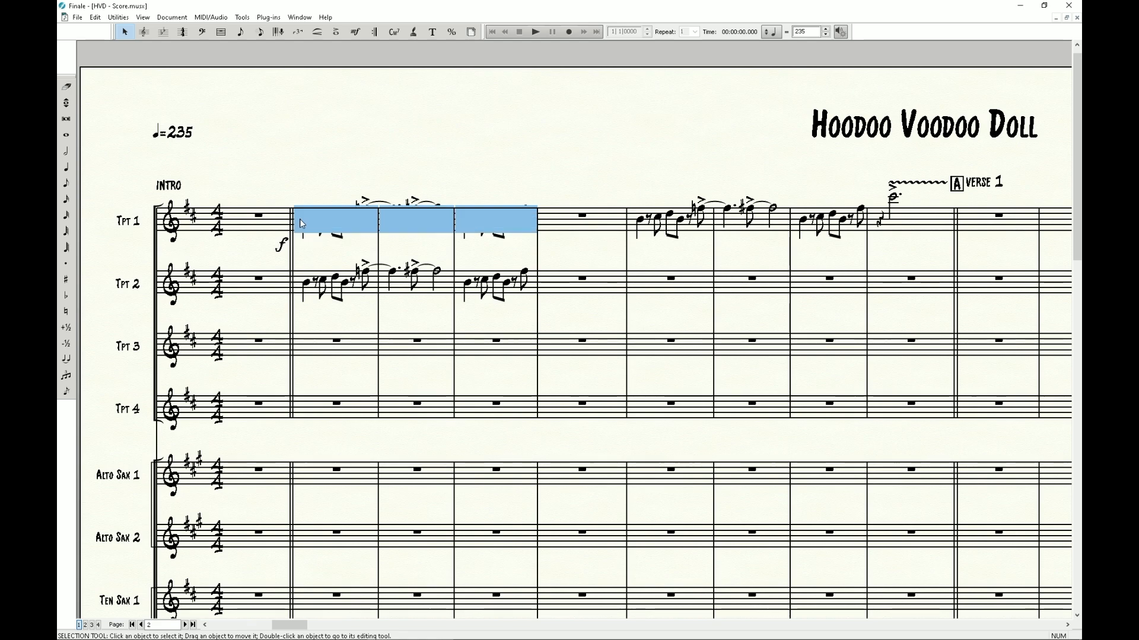
pyautogui.moveTo(300, 219); pyautogui.dragTo(302, 341)
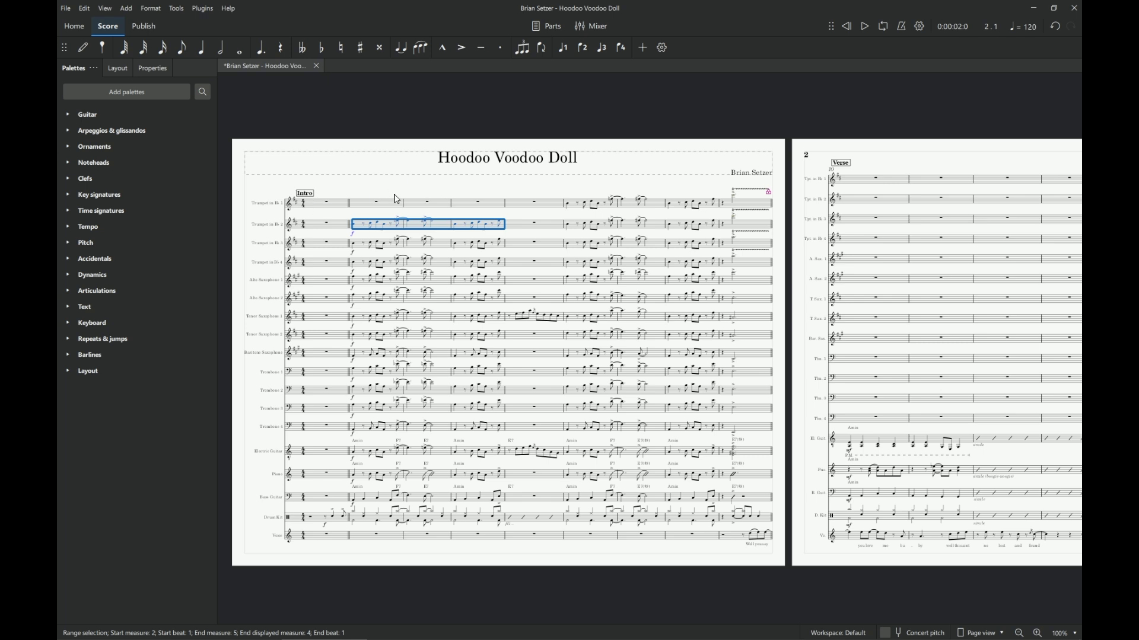
# Back in MuseScore, undo moving measures 2 to 4 of Trumpet in B♭ 1, try copying them onto Trumpet in B♭ 2, and undo that too
pyautogui.hotkey('ctrl', 'z')
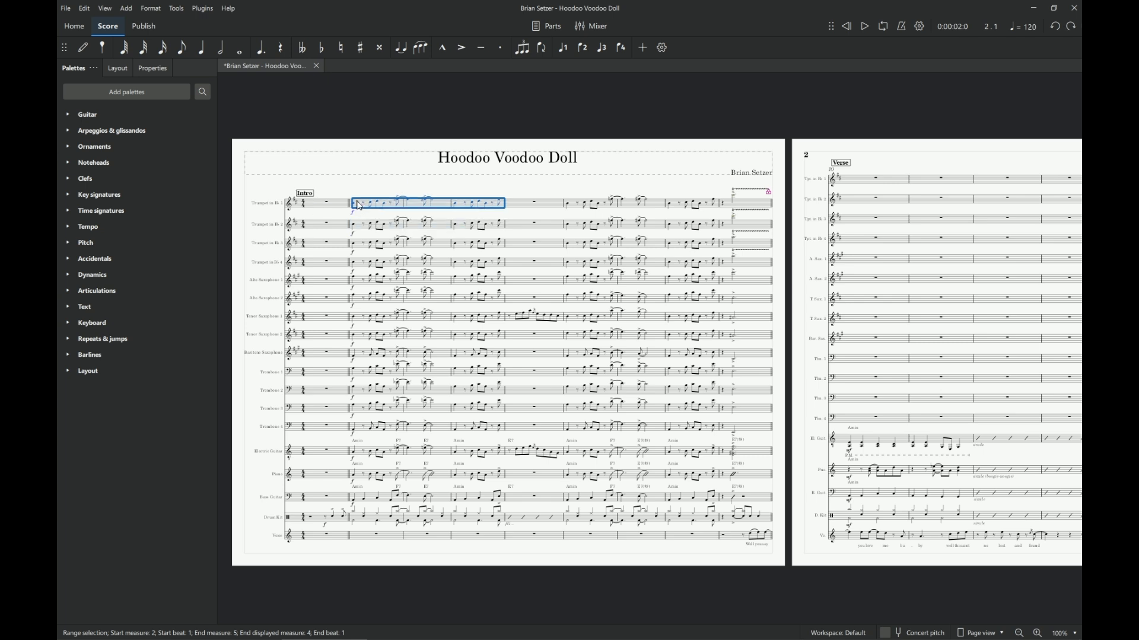
pyautogui.moveTo(360, 205); pyautogui.dragTo(357, 229)
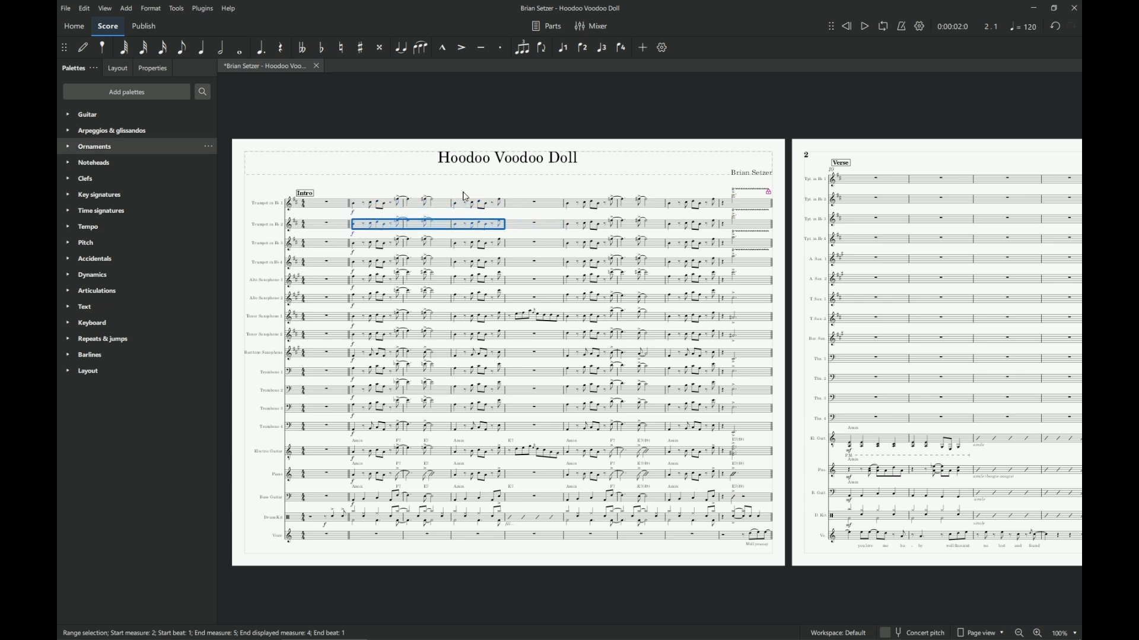
pyautogui.hotkey('ctrl', 'z')
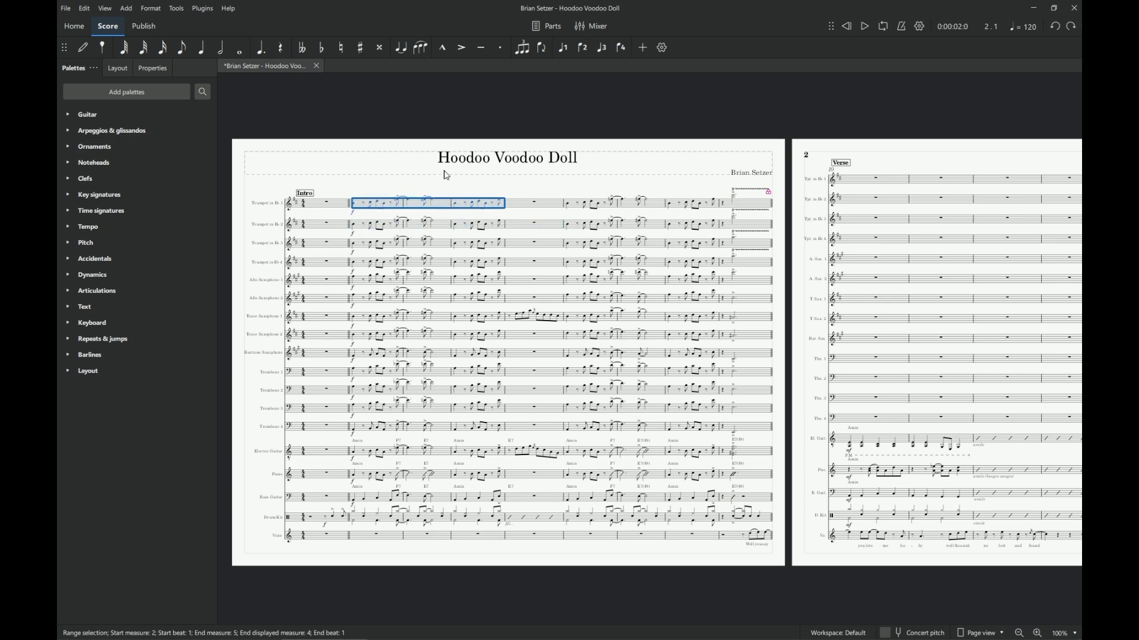
pyautogui.press('Escape')
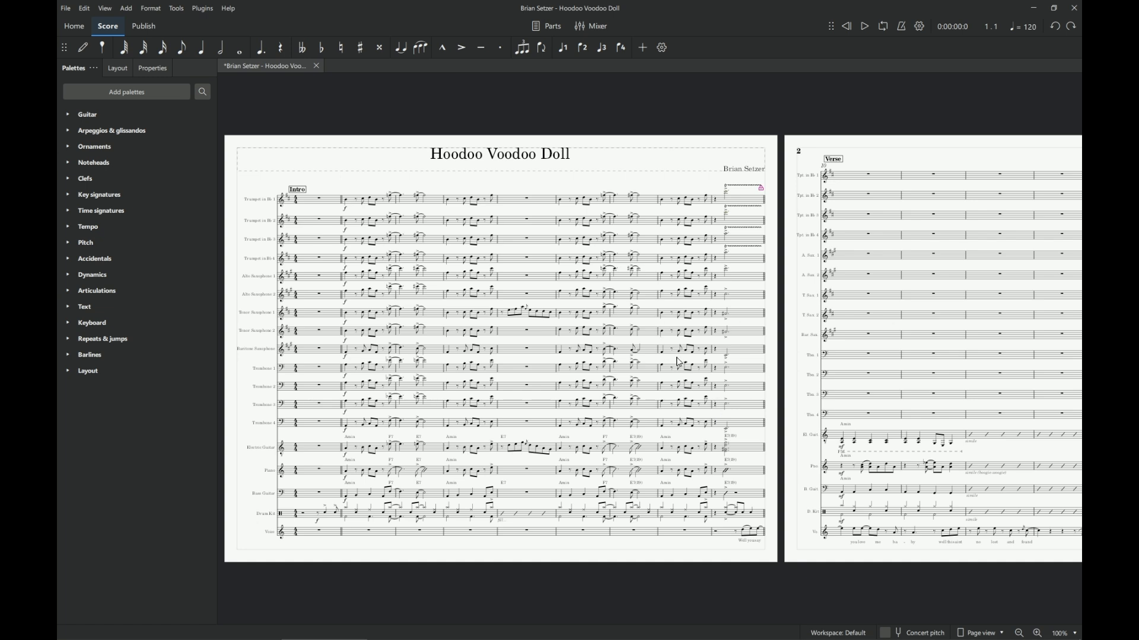
# Redo the undone edit and try hiding only the Piano's bass clef staff, restoring the staves' visibility at the end
pyautogui.hotkey('ctrl', 'shift', 'z')
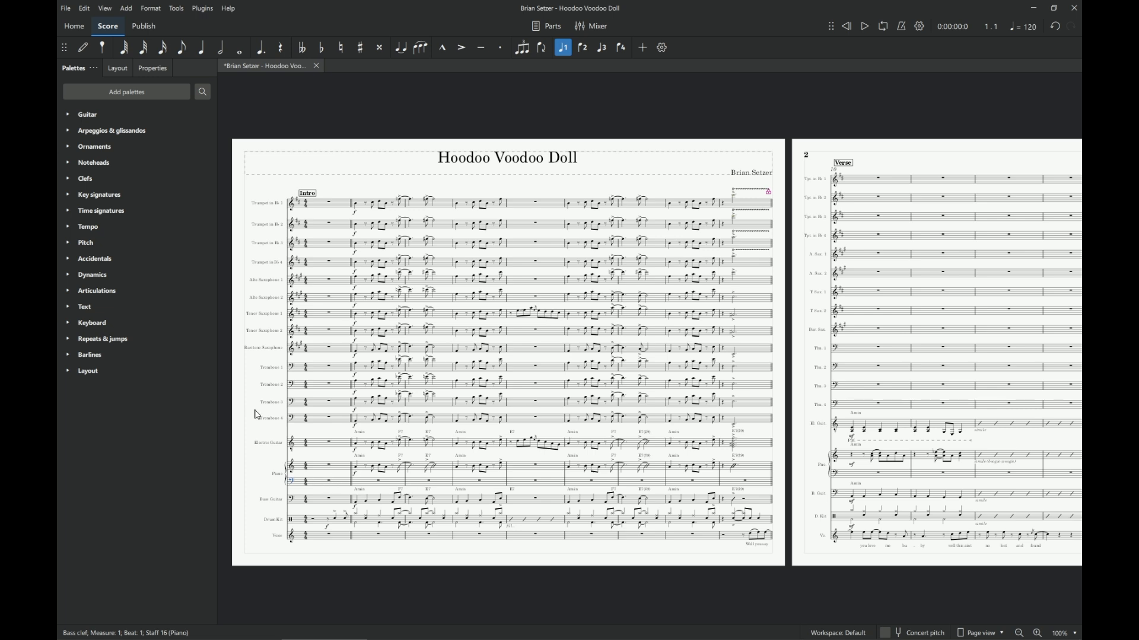
pyautogui.click(118, 68)
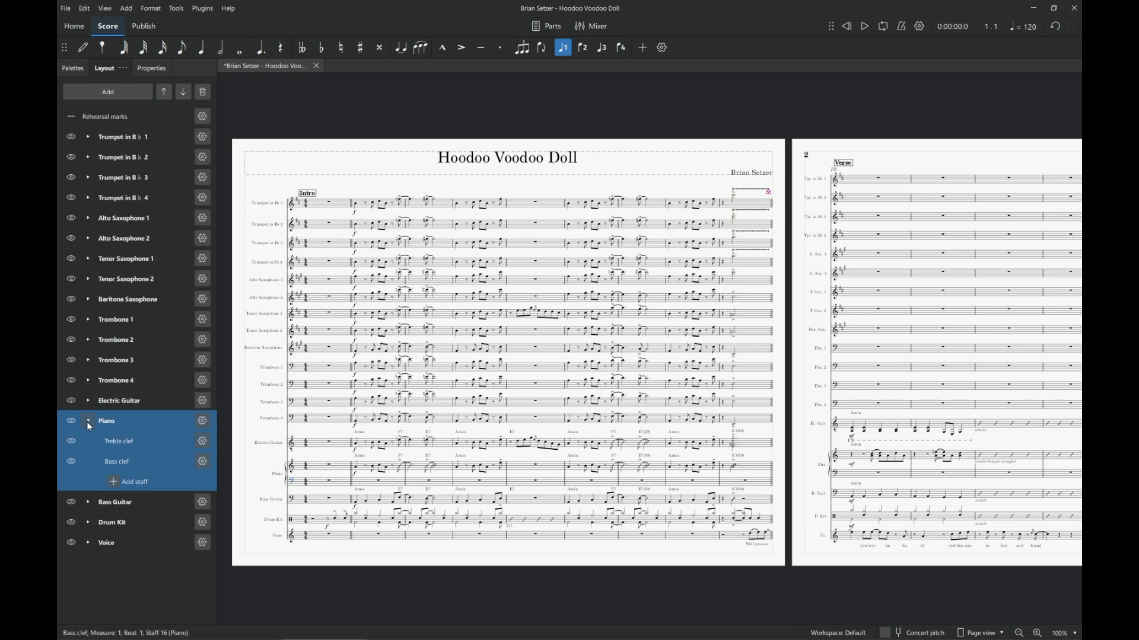
pyautogui.click(71, 462)
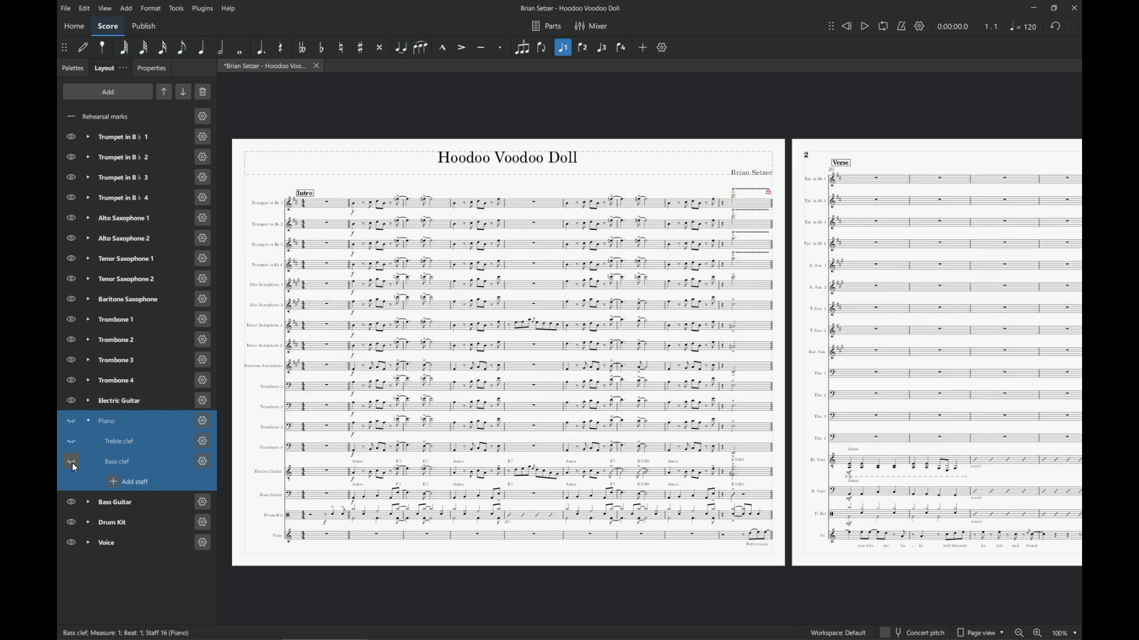
pyautogui.click(72, 462)
pyautogui.click(74, 439)
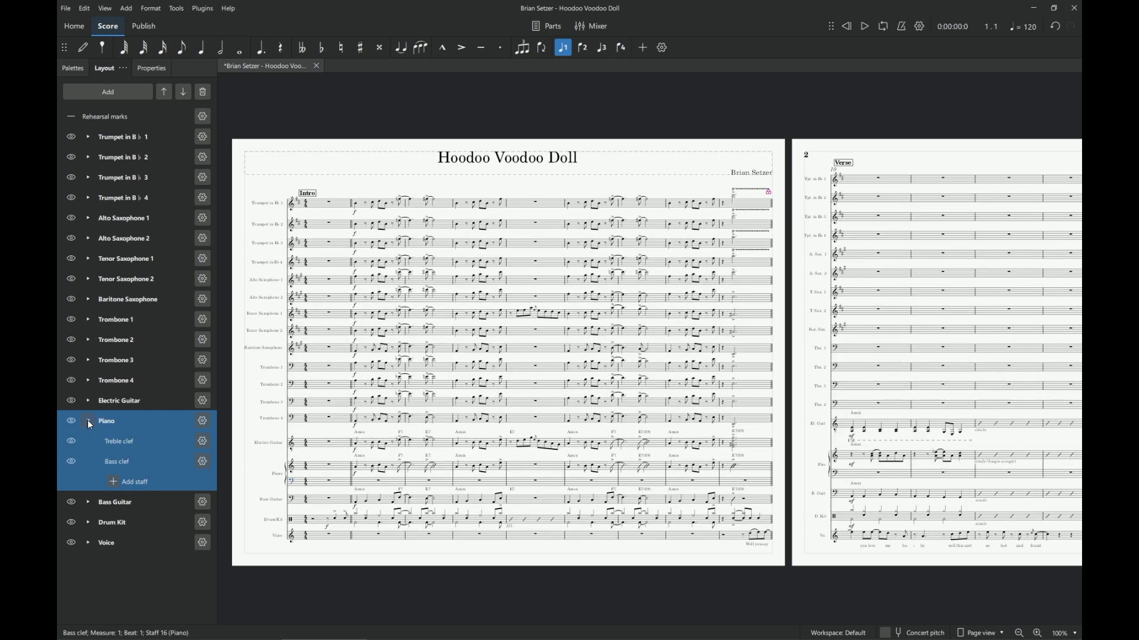
pyautogui.click(87, 420)
pyautogui.click(87, 421)
# Retry hiding the Piano's bass clef staff, making the whole Piano visible again between attempts
pyautogui.click(69, 464)
pyautogui.click(72, 439)
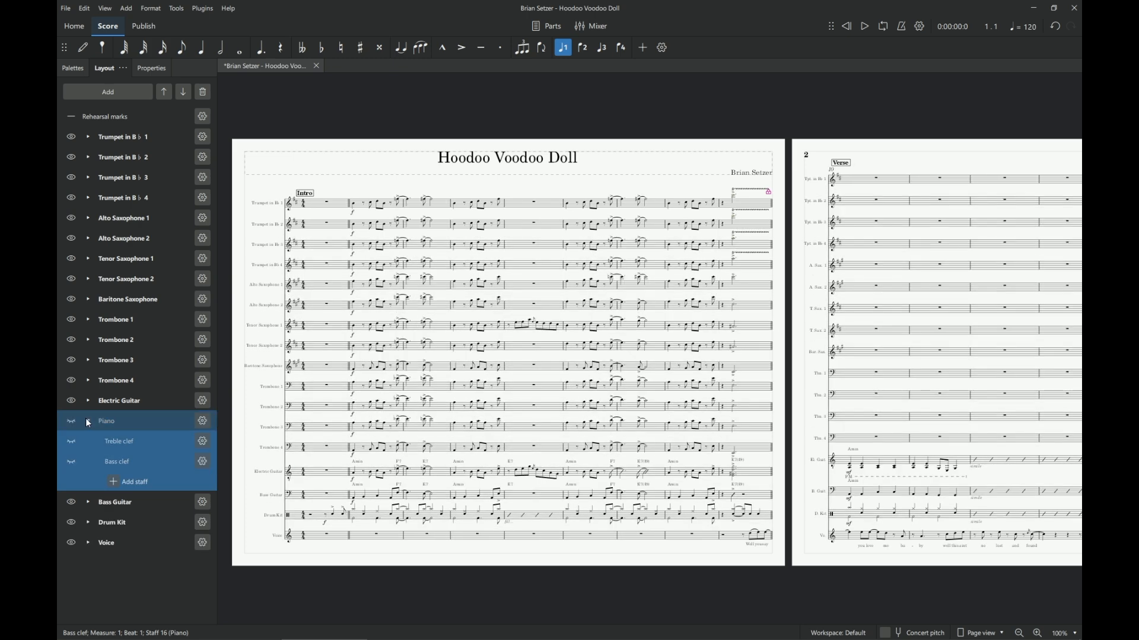
pyautogui.click(87, 420)
pyautogui.click(89, 419)
pyautogui.click(72, 421)
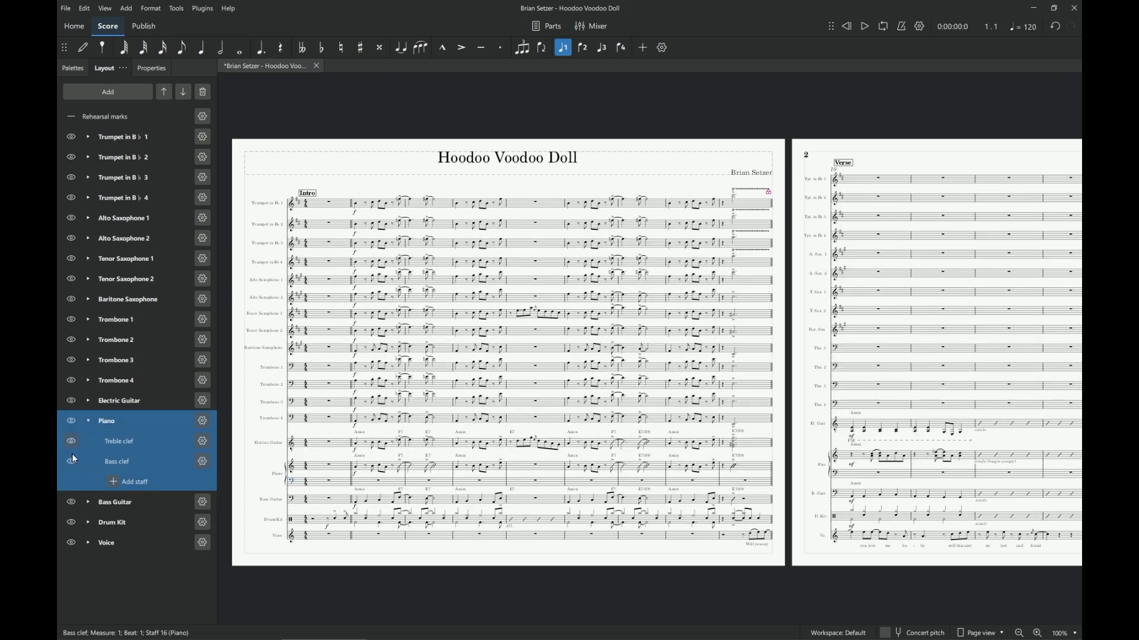
pyautogui.click(71, 460)
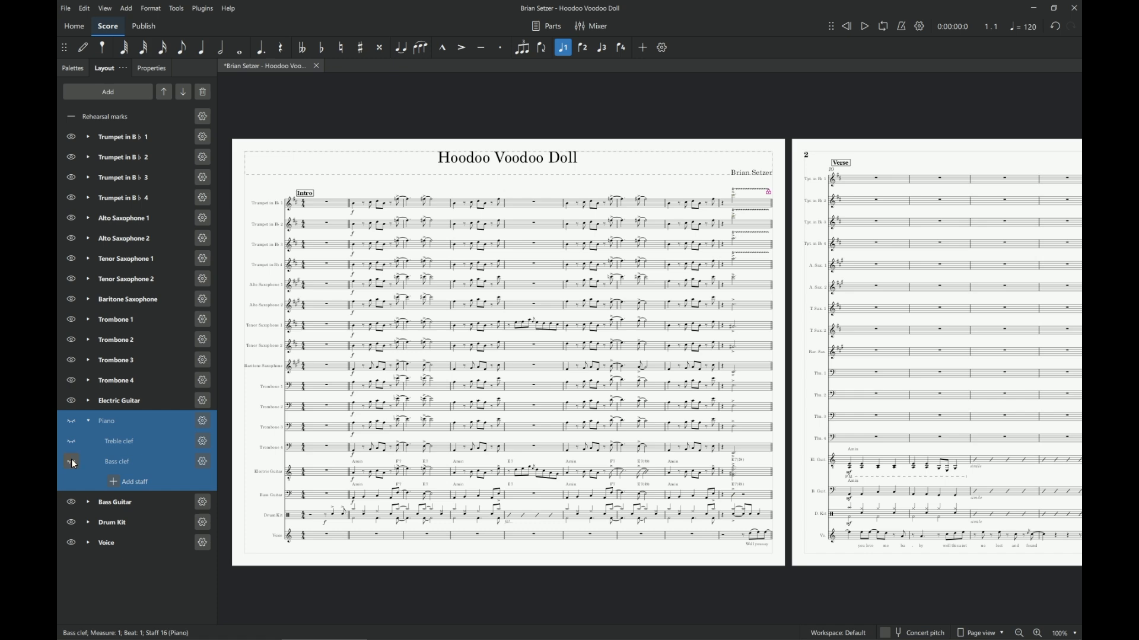
# Toggle the Piano's bass and treble clef staves back to visible, and try hiding and showing the whole Piano with its staves collapsed
pyautogui.click(71, 460)
pyautogui.click(72, 442)
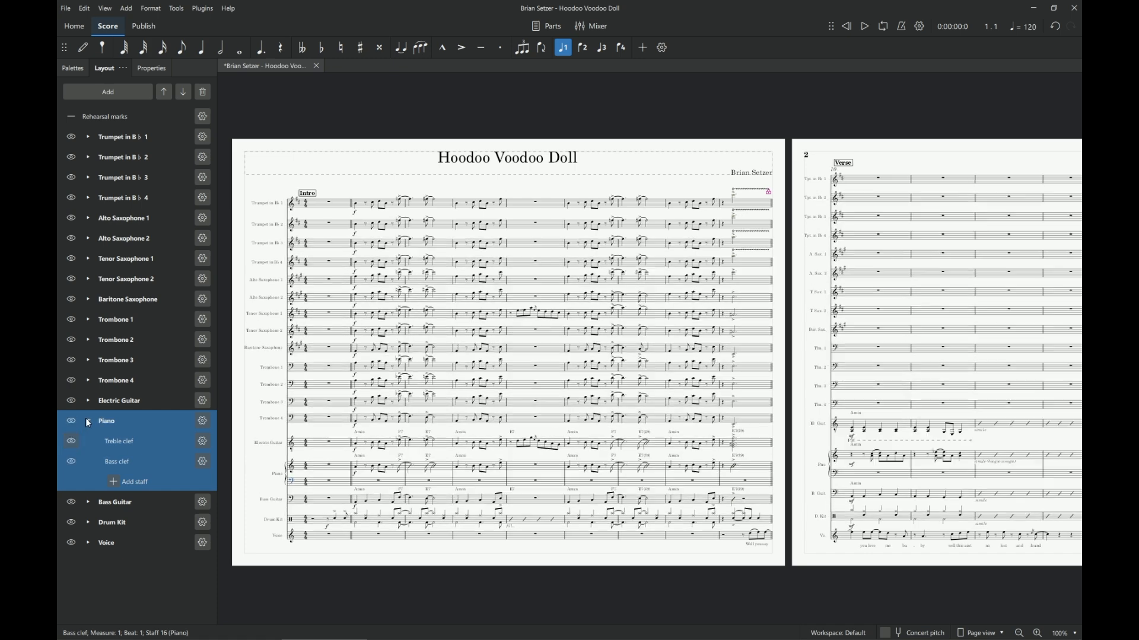
pyautogui.click(86, 418)
pyautogui.click(71, 423)
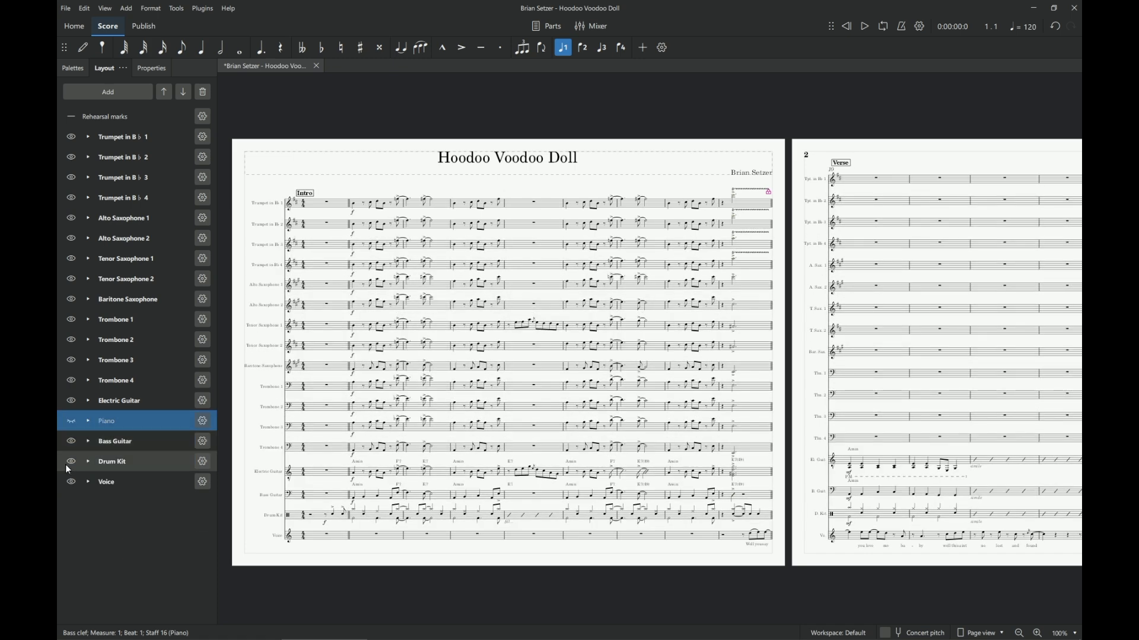
pyautogui.click(72, 422)
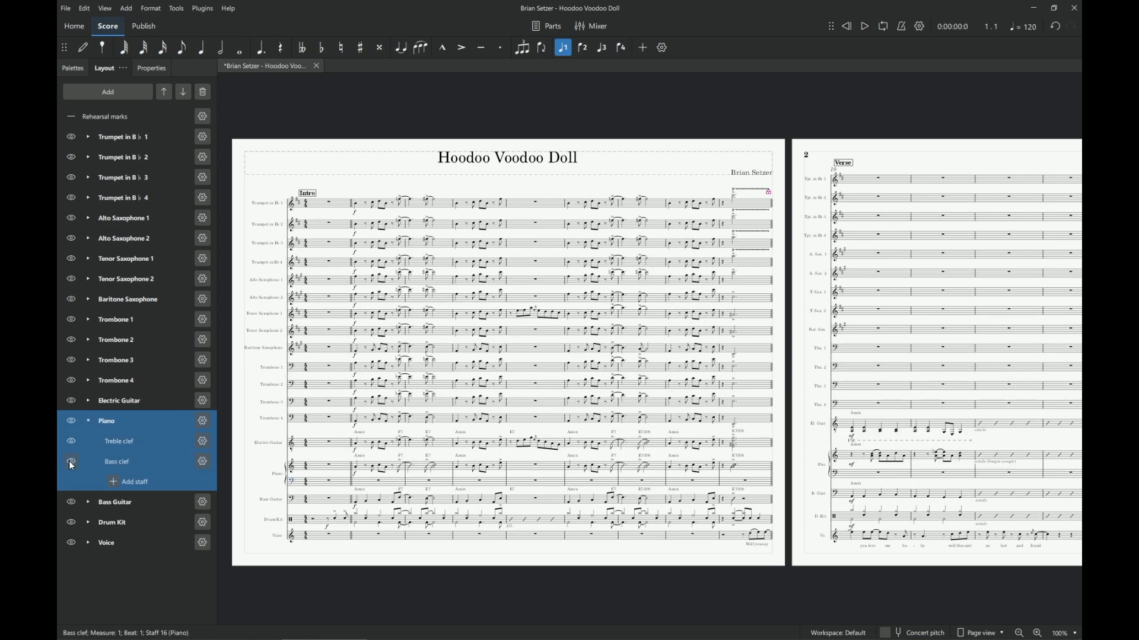
# Try hiding the Piano's bass and treble clef staves separately, restoring the Piano's visibility and collapsing its staves at the end
pyautogui.click(71, 461)
pyautogui.click(73, 440)
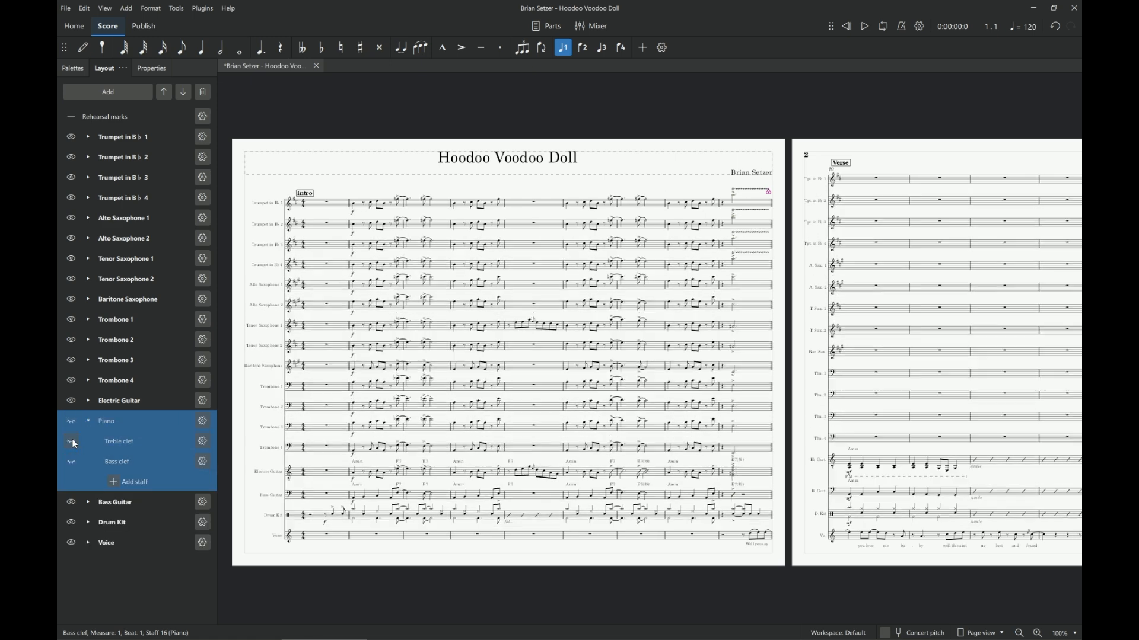
pyautogui.click(76, 421)
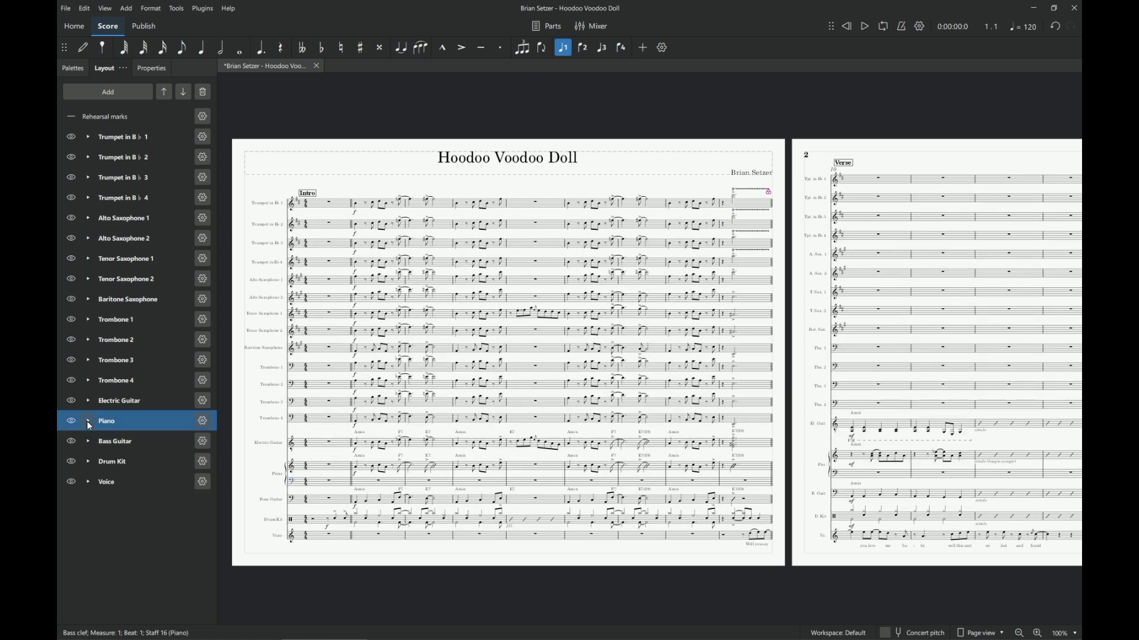
pyautogui.click(72, 465)
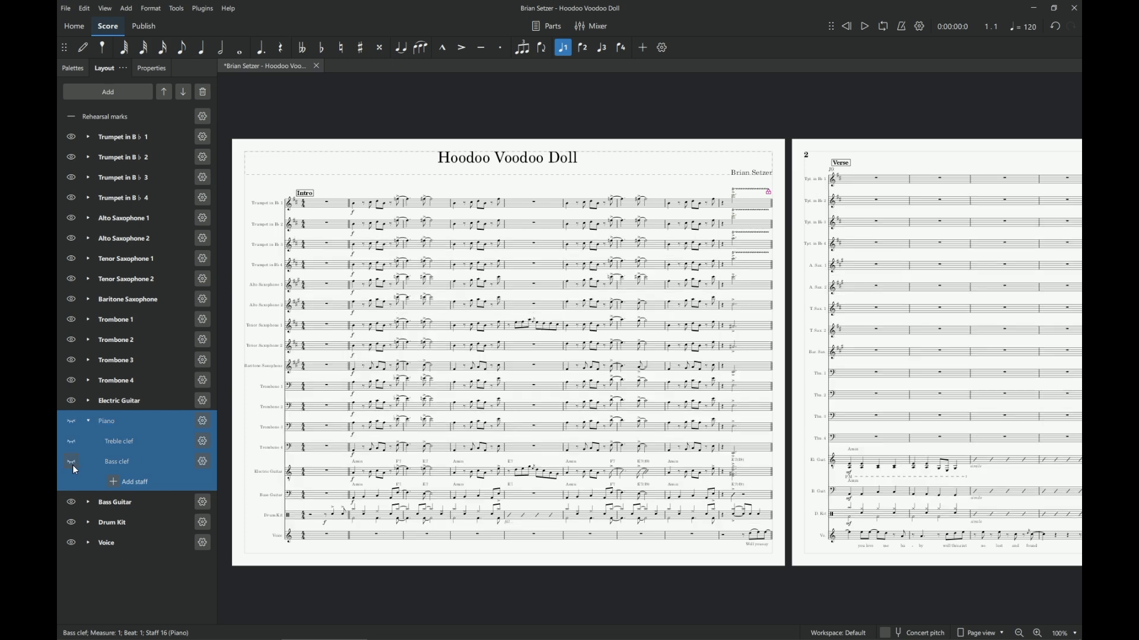
pyautogui.click(72, 463)
pyautogui.click(73, 443)
pyautogui.click(72, 442)
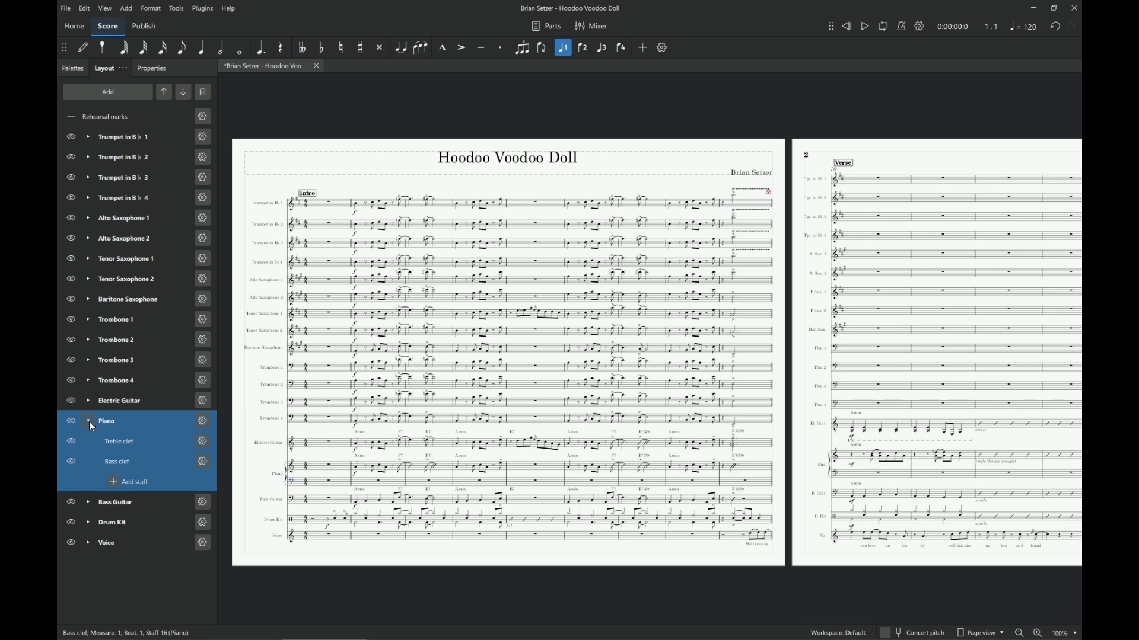
pyautogui.click(88, 422)
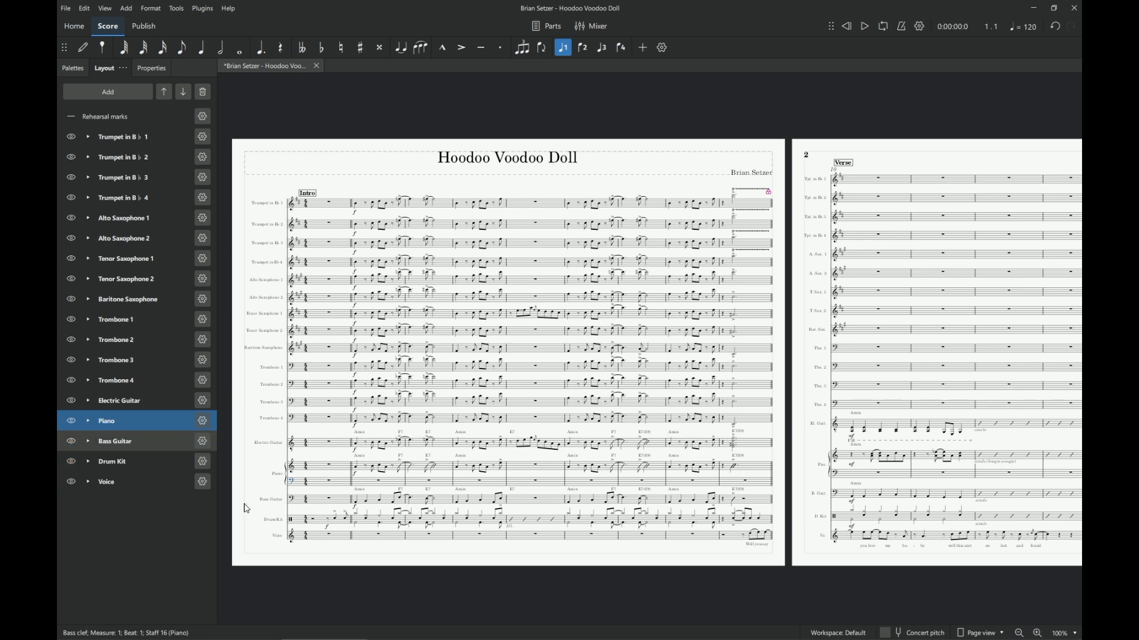
# Try entering half-note Open Hi-Hat and Crash Cymbal hits on the Drum Kit staff from measure 1 using the percussion pads
pyautogui.click(348, 522)
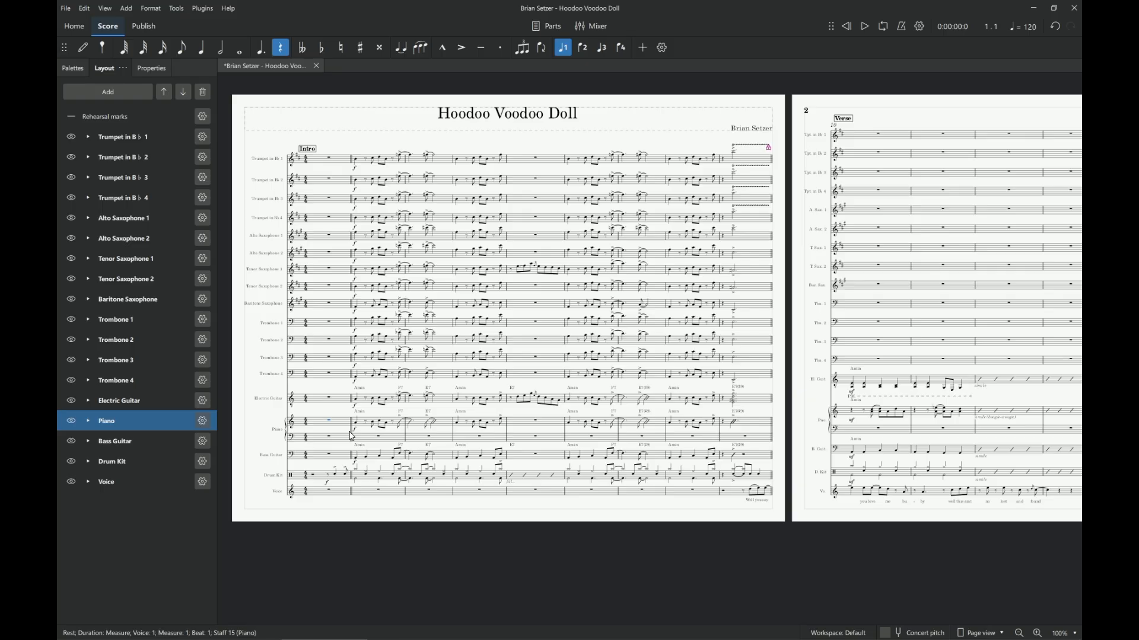
pyautogui.click(334, 481)
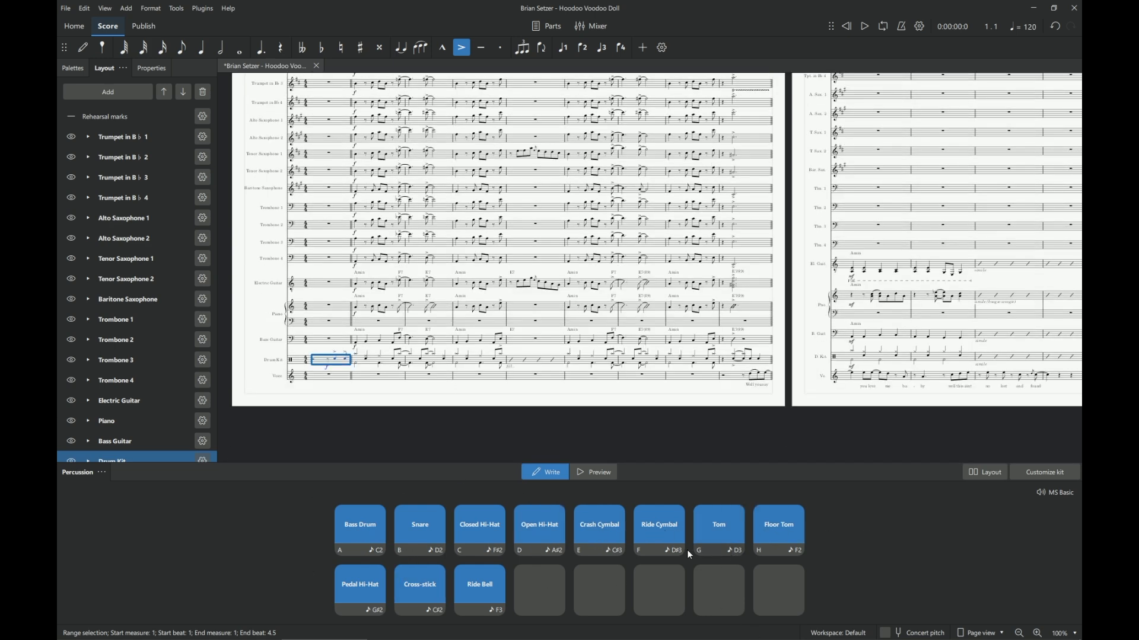
pyautogui.click(550, 517)
pyautogui.click(586, 523)
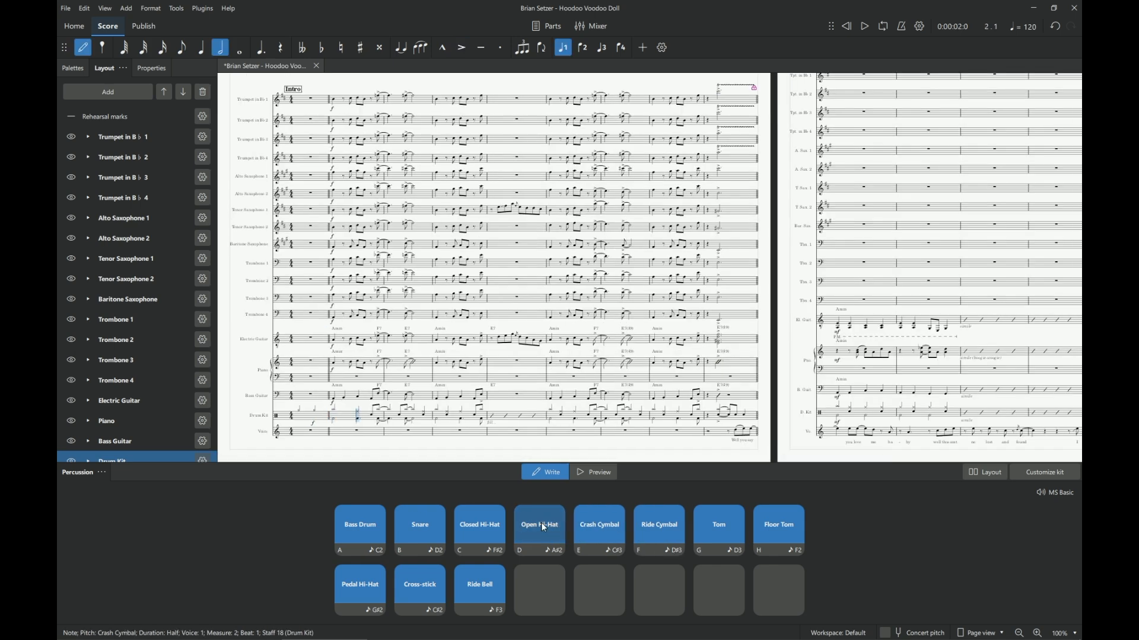
pyautogui.click(544, 527)
pyautogui.click(544, 526)
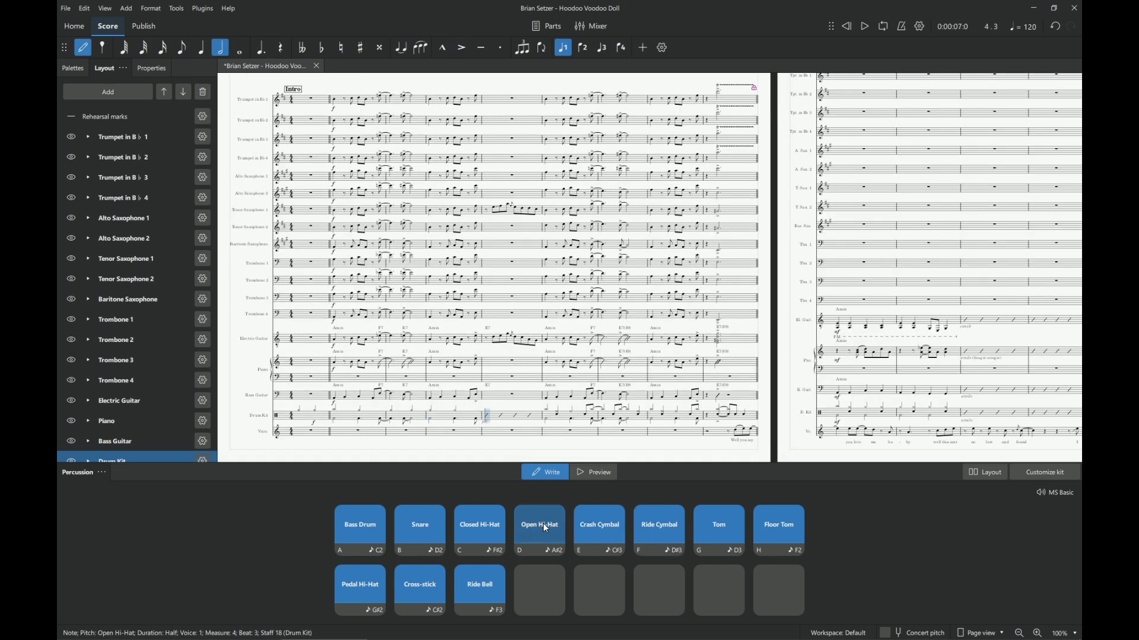
# Undo the cymbal and hi-hat notes entered on the Drum Kit staff
pyautogui.hotkey('ctrl', 'z')
pyautogui.hotkey('ctrl', 'z')
pyautogui.hotkey('ctrl', 'z')
pyautogui.hotkey('ctrl', 'z')
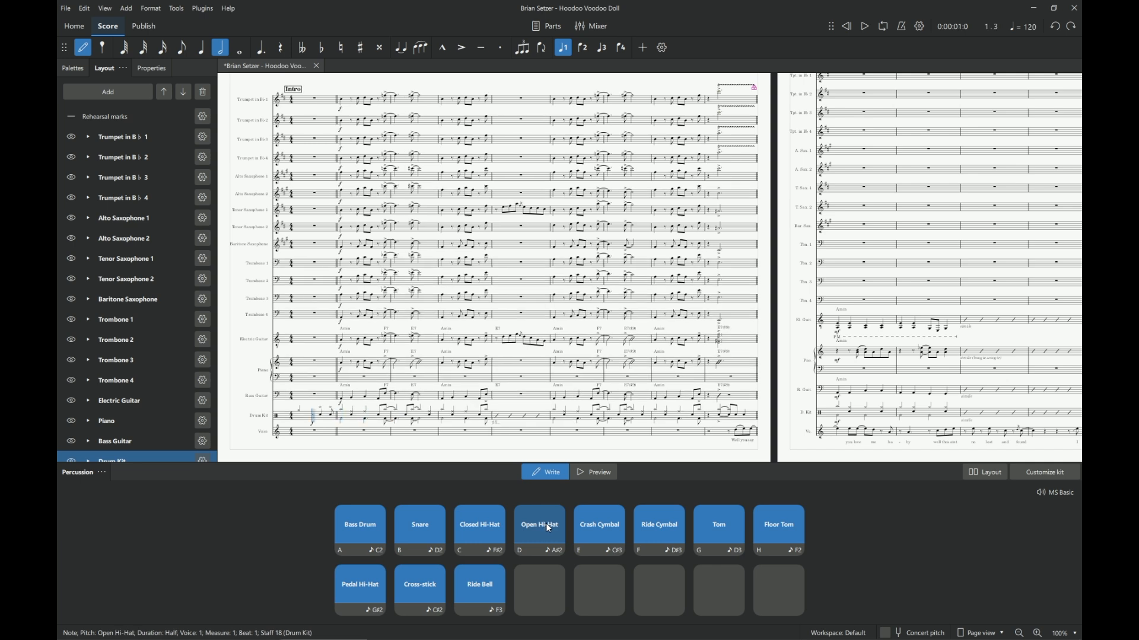
# Add a second lyrics line reading "Well you say" under the Voice staff, starting at the first note of measure 9
pyautogui.click(439, 523)
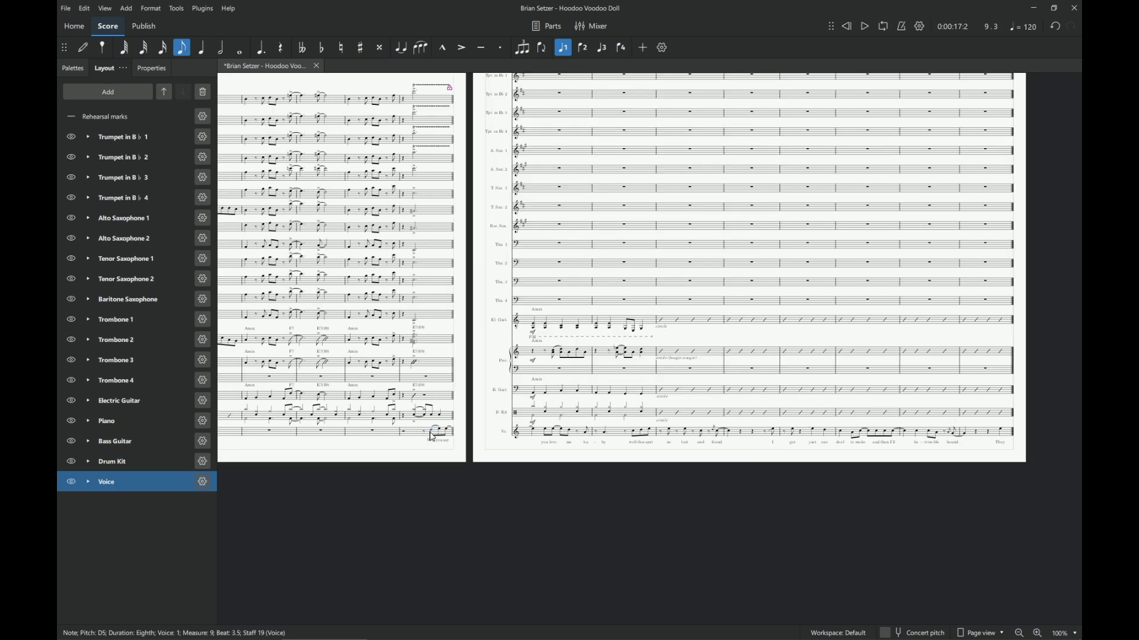
pyautogui.scroll(5, 432, 437)
pyautogui.scroll(5, 432, 437)
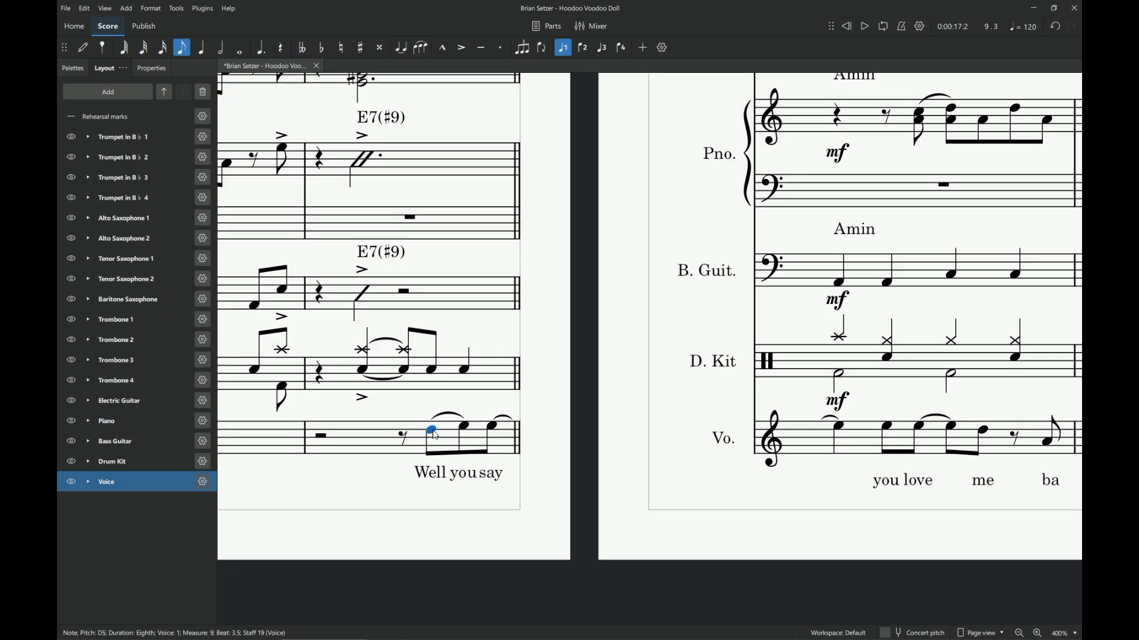
pyautogui.click(646, 49)
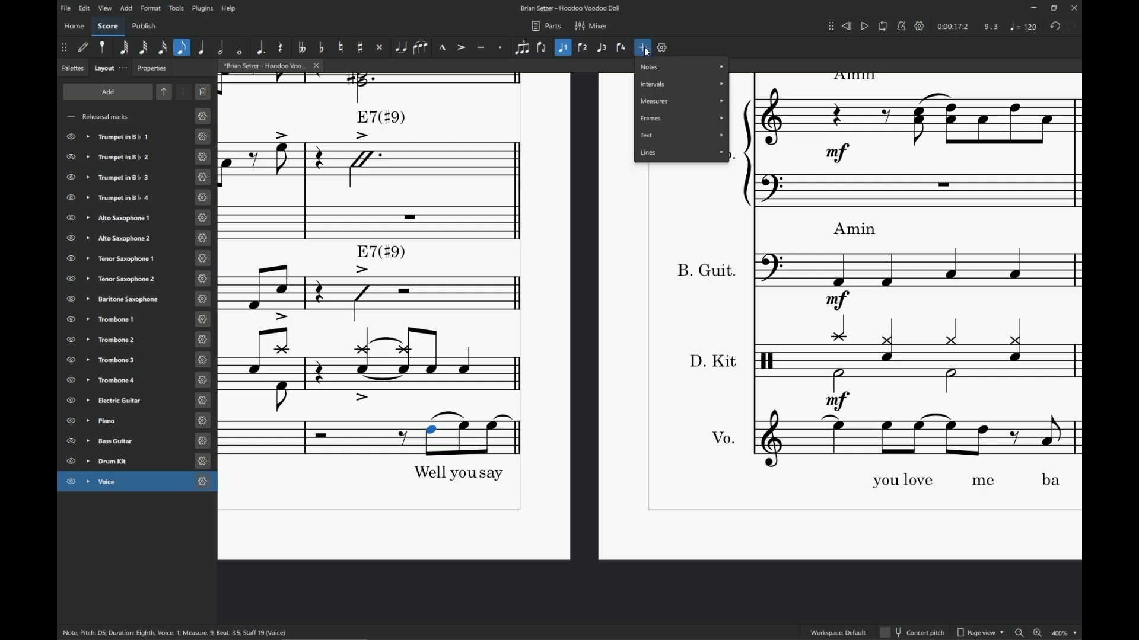
pyautogui.moveTo(674, 139)
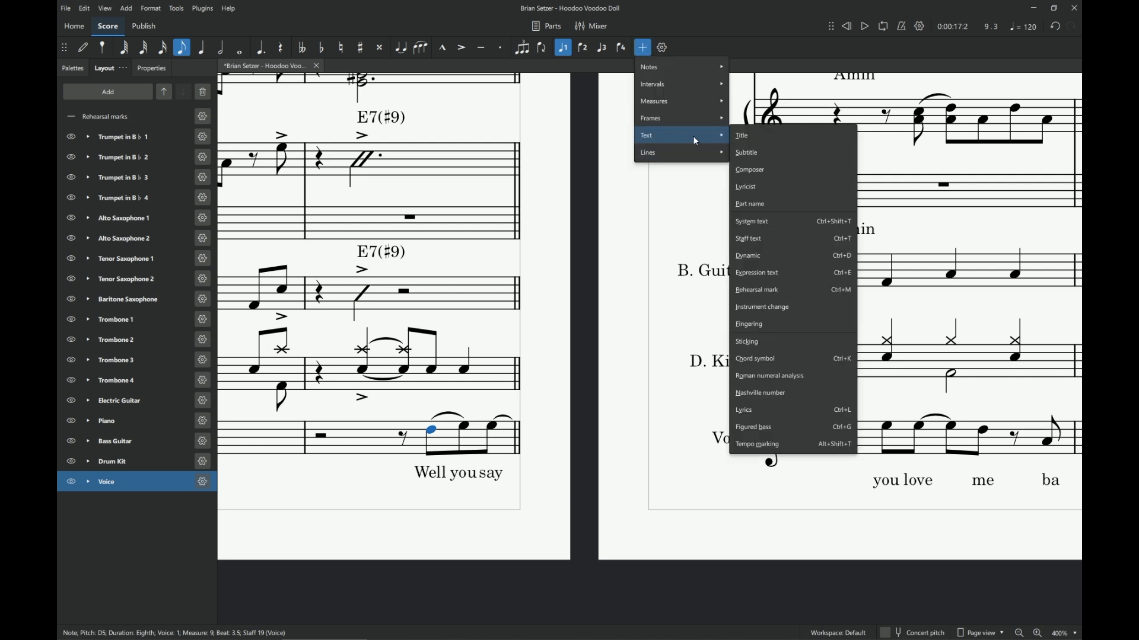
pyautogui.click(753, 413)
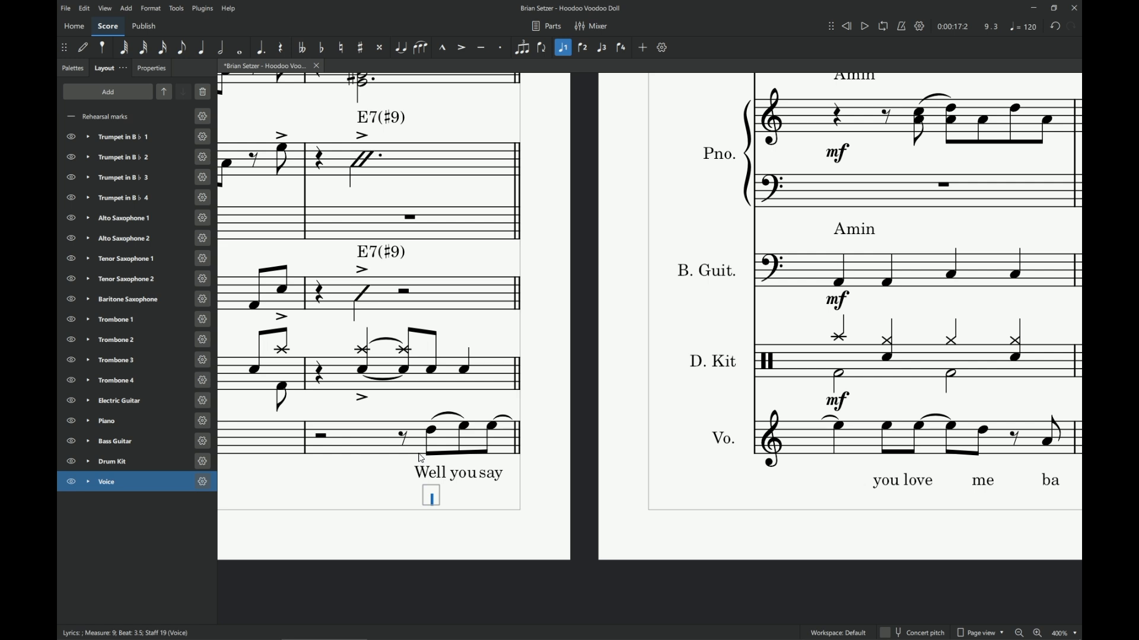
pyautogui.write('Well')
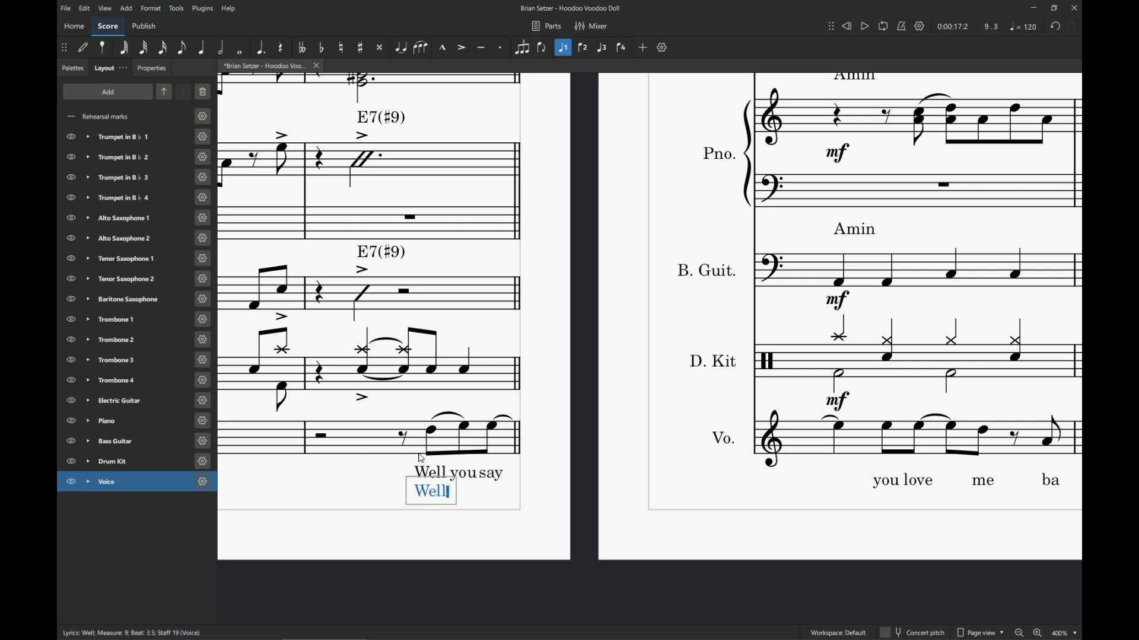
pyautogui.press('space')
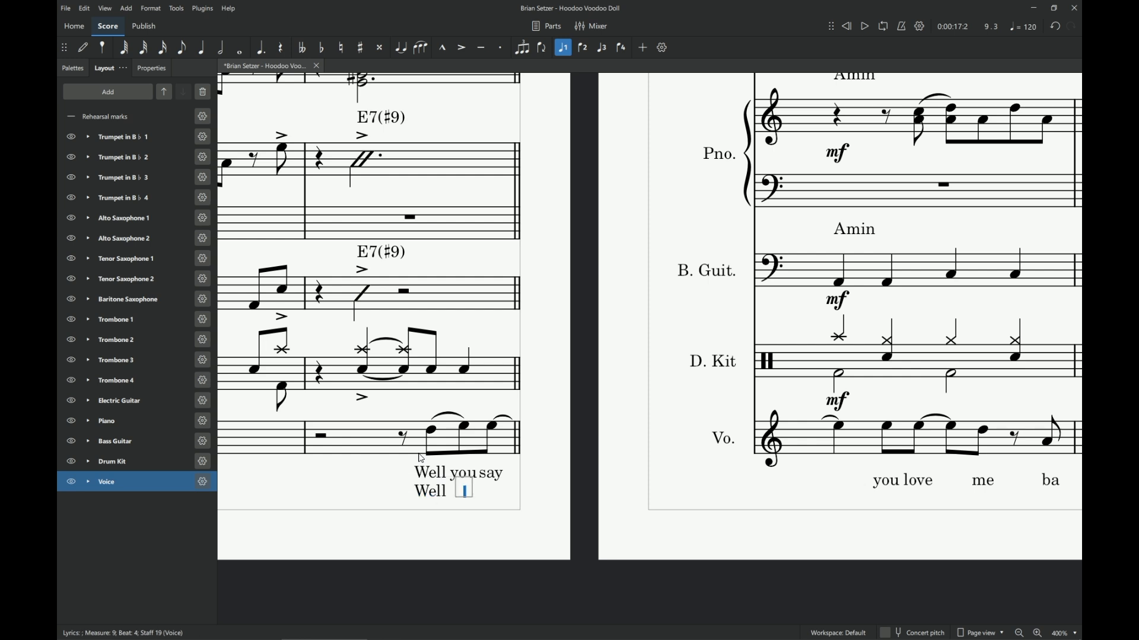
pyautogui.write('you')
pyautogui.press('space')
pyautogui.write('say')
pyautogui.press('space')
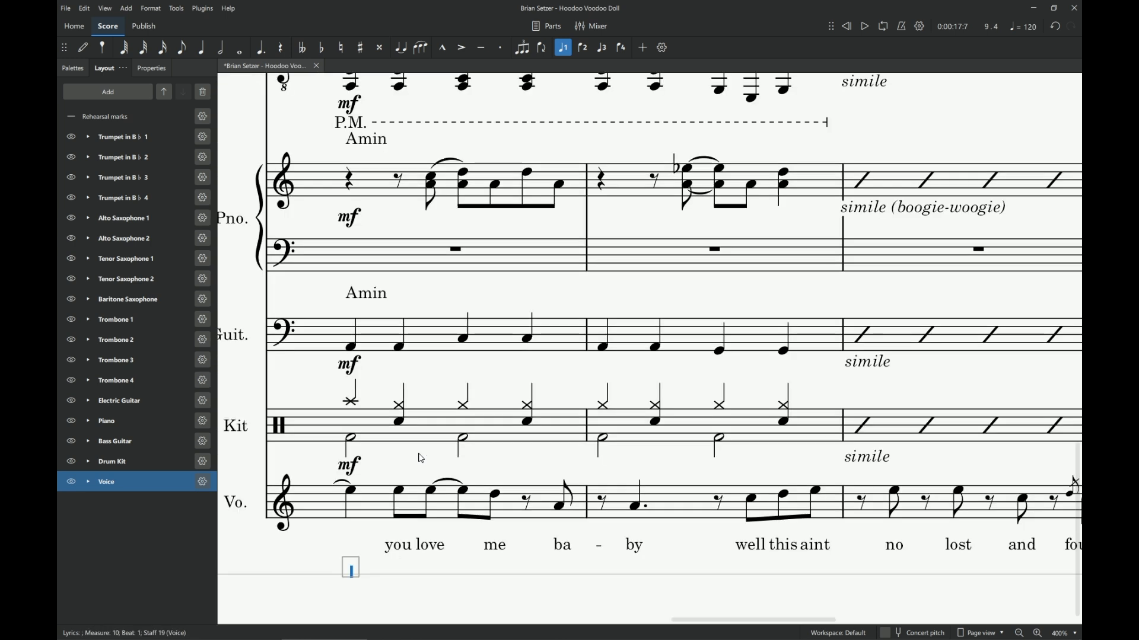